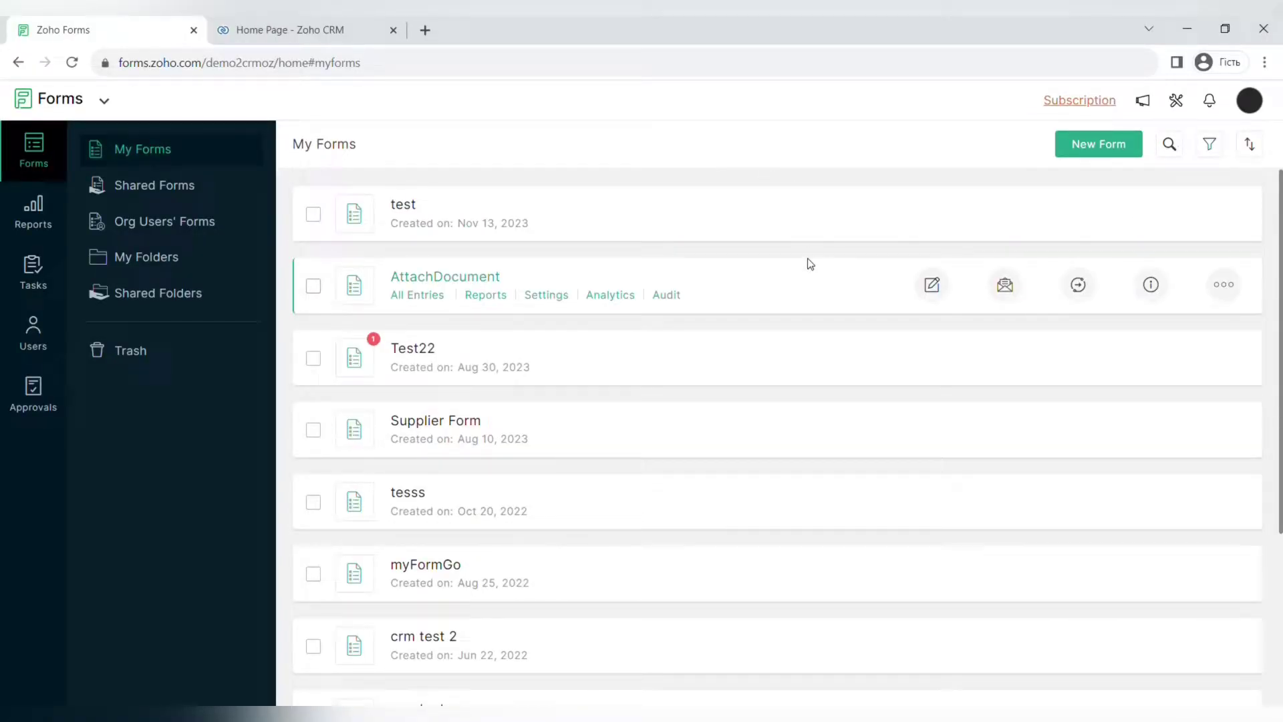
View the forms of organisation users and open the rtte report's entries.
mouse_move(854, 356)
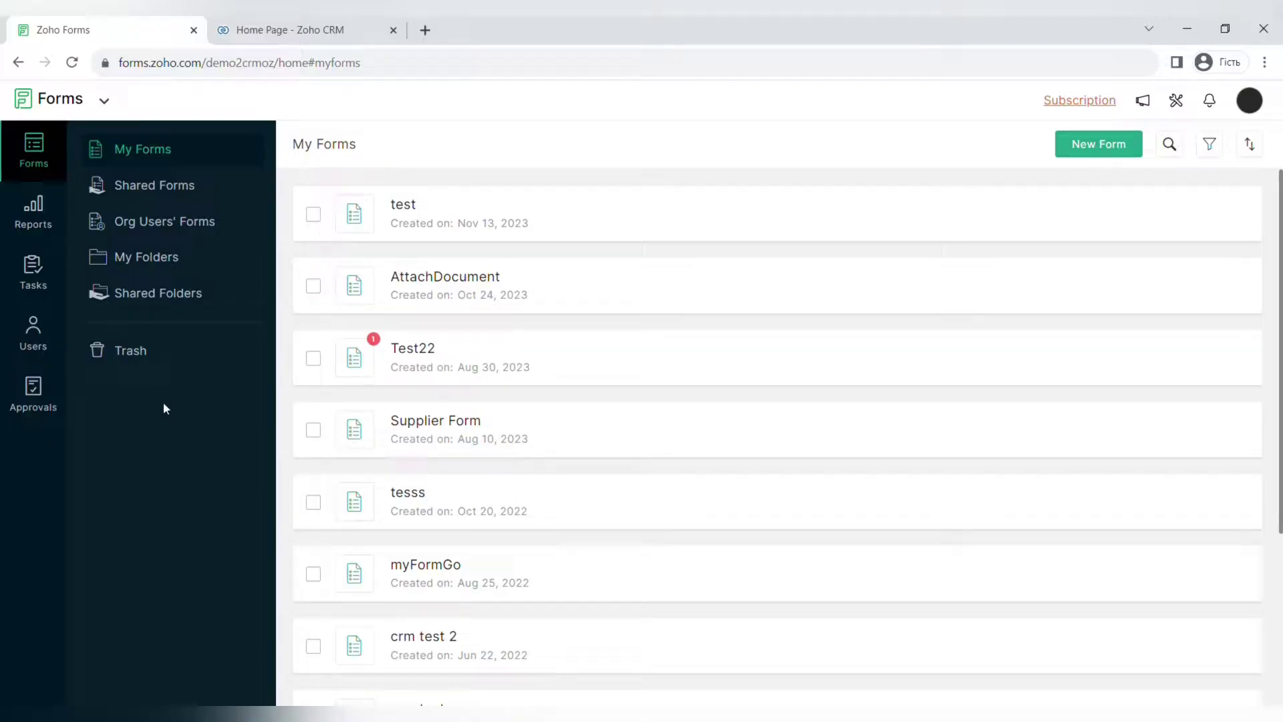
click(176, 227)
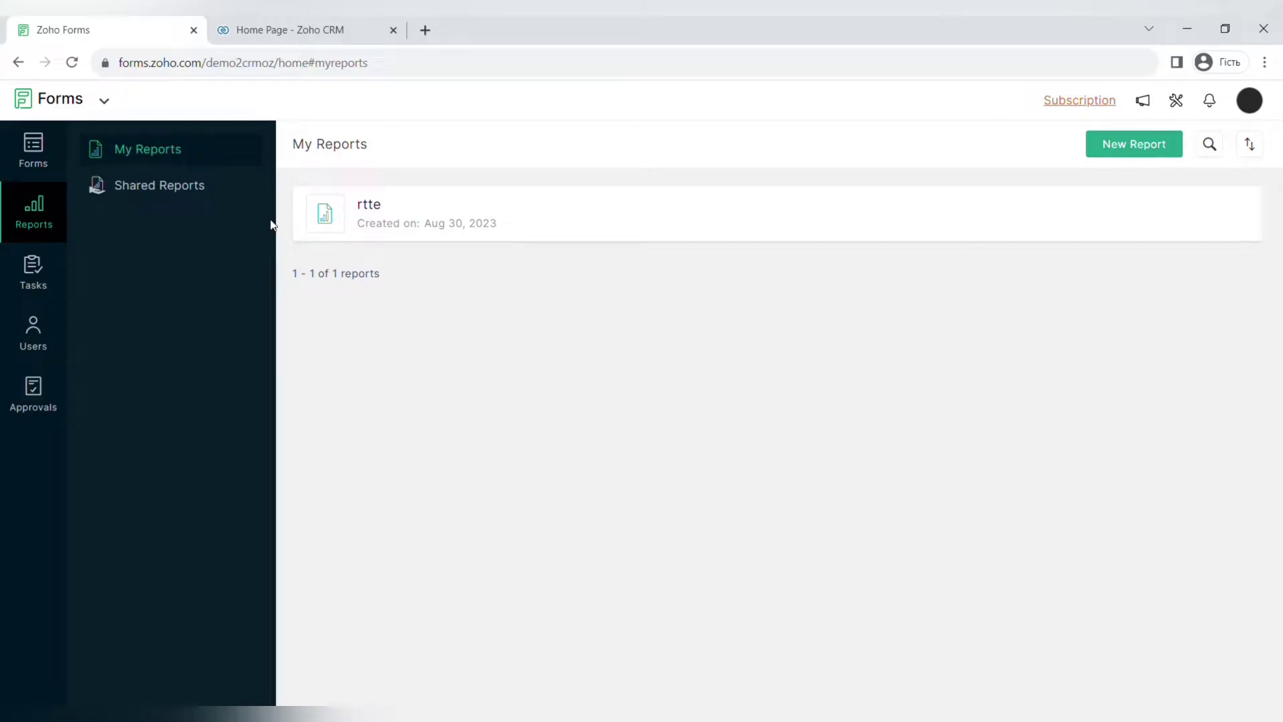
click(744, 222)
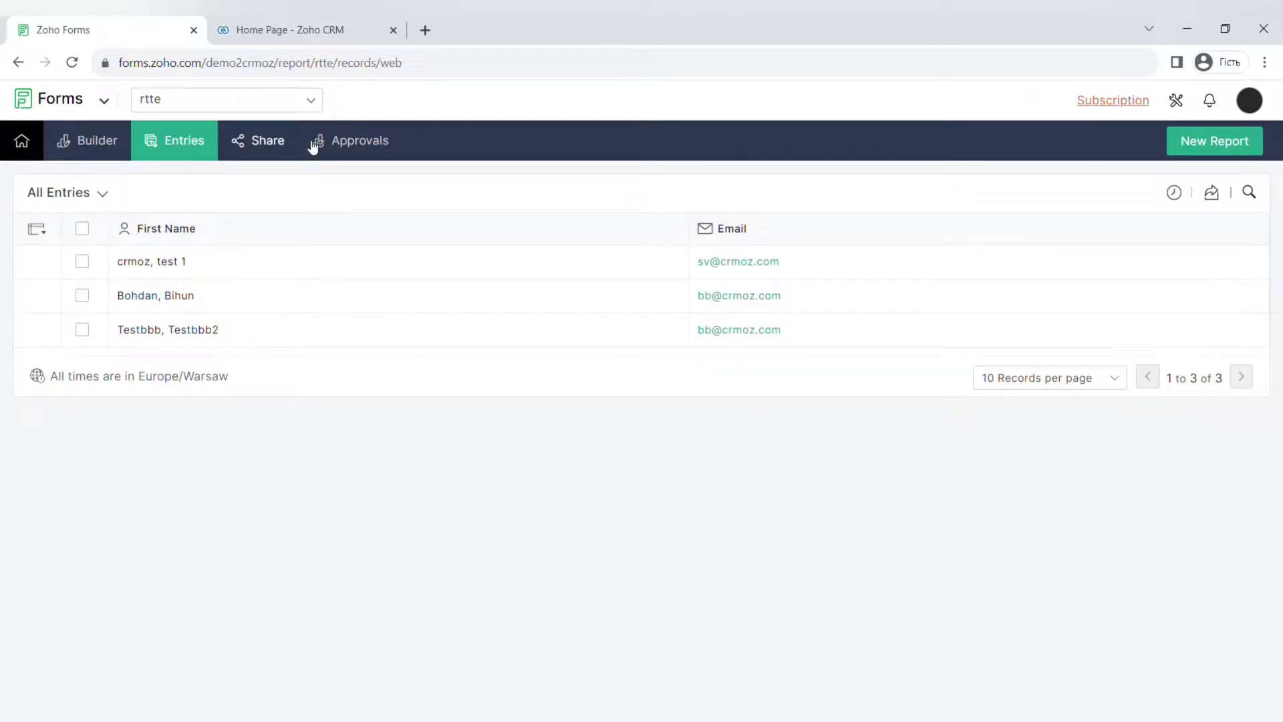
From the Tasks page, start assigning tasks for the 'b test - All Entries' report.
mouse_move(22, 140)
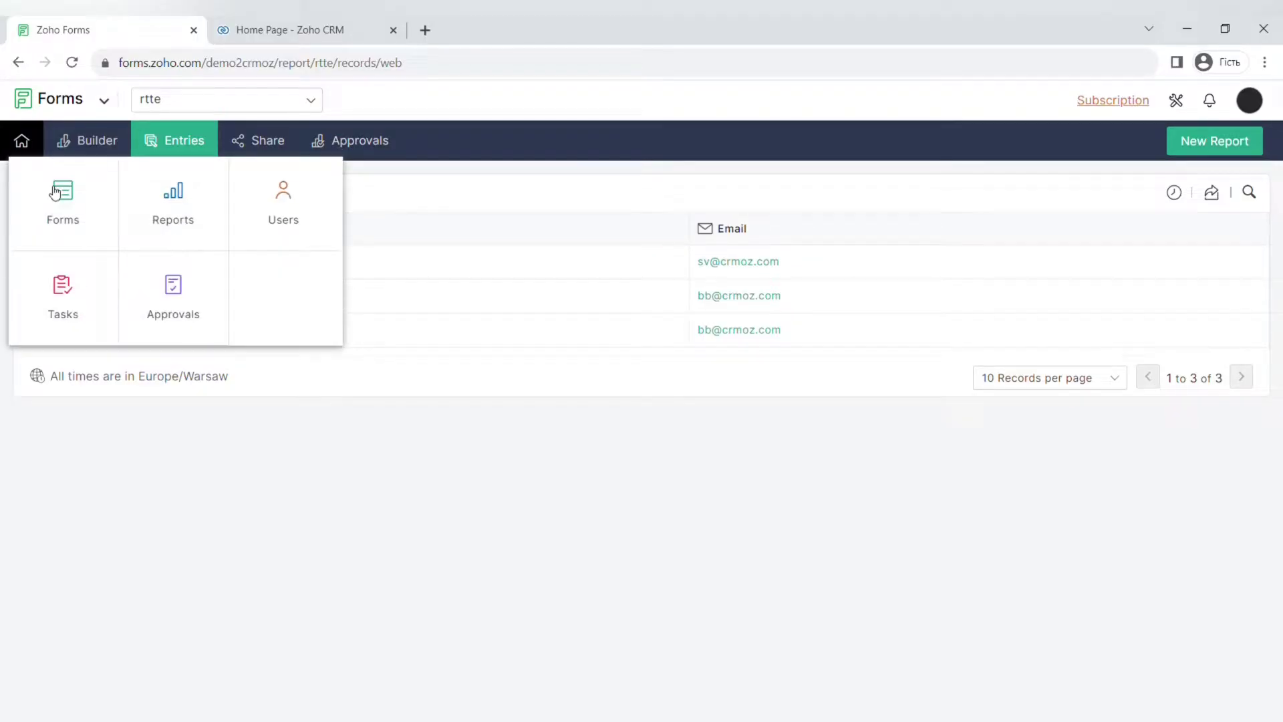
click(60, 280)
click(1129, 151)
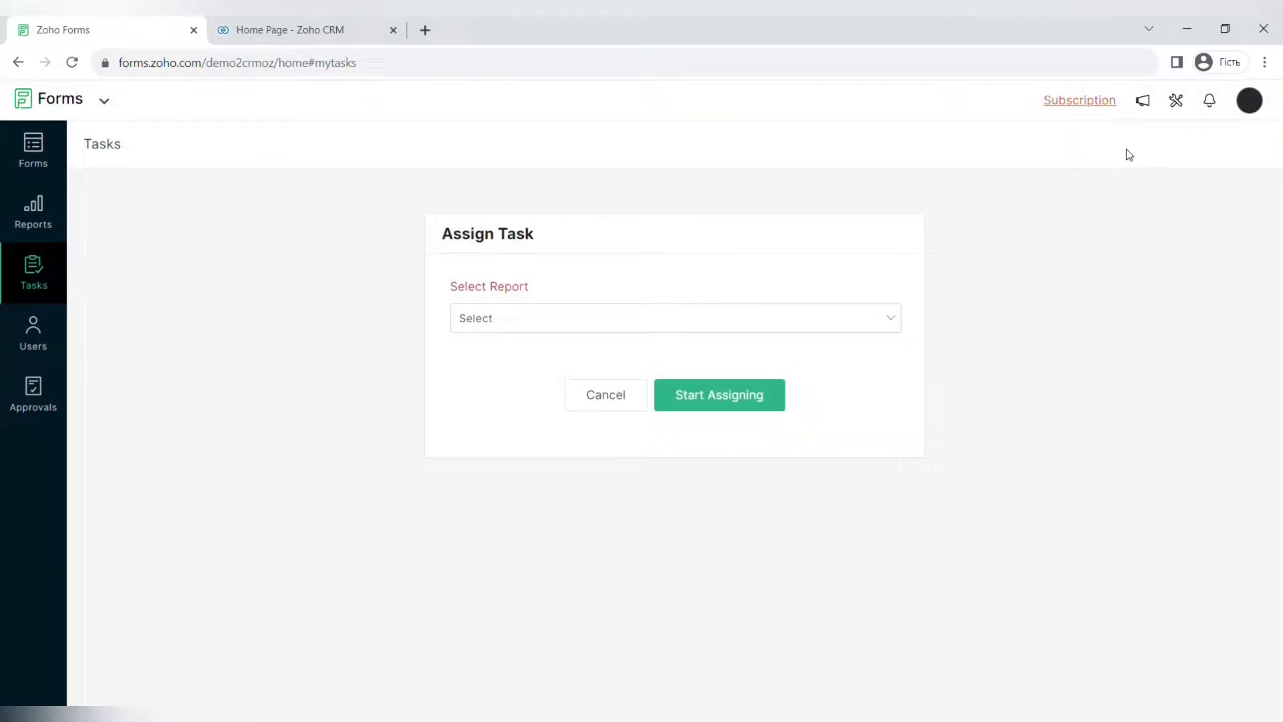
click(596, 320)
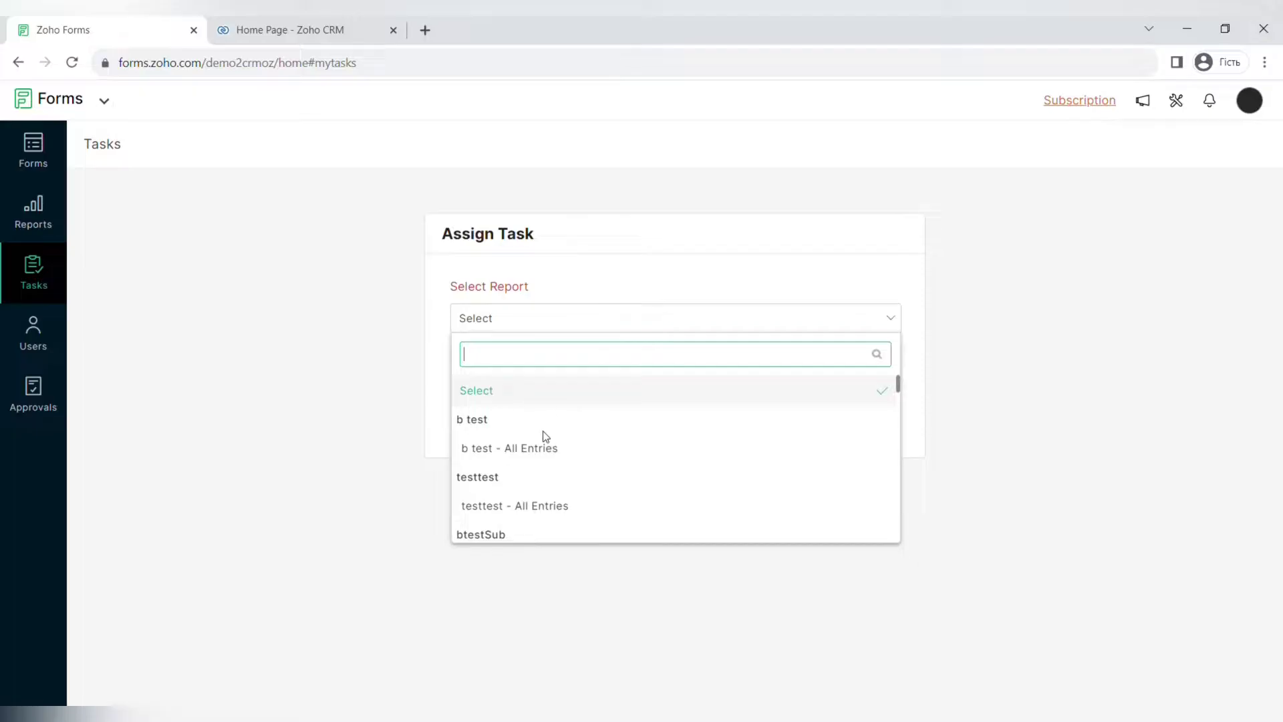
click(484, 448)
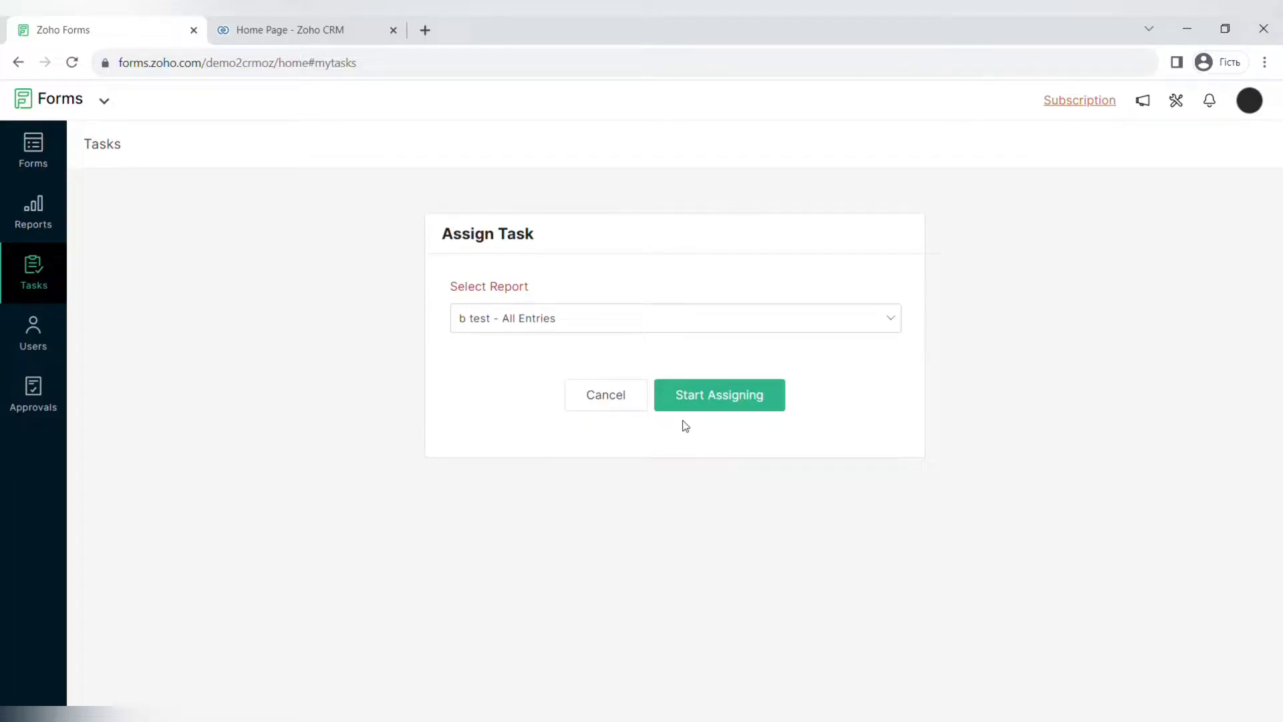
click(699, 404)
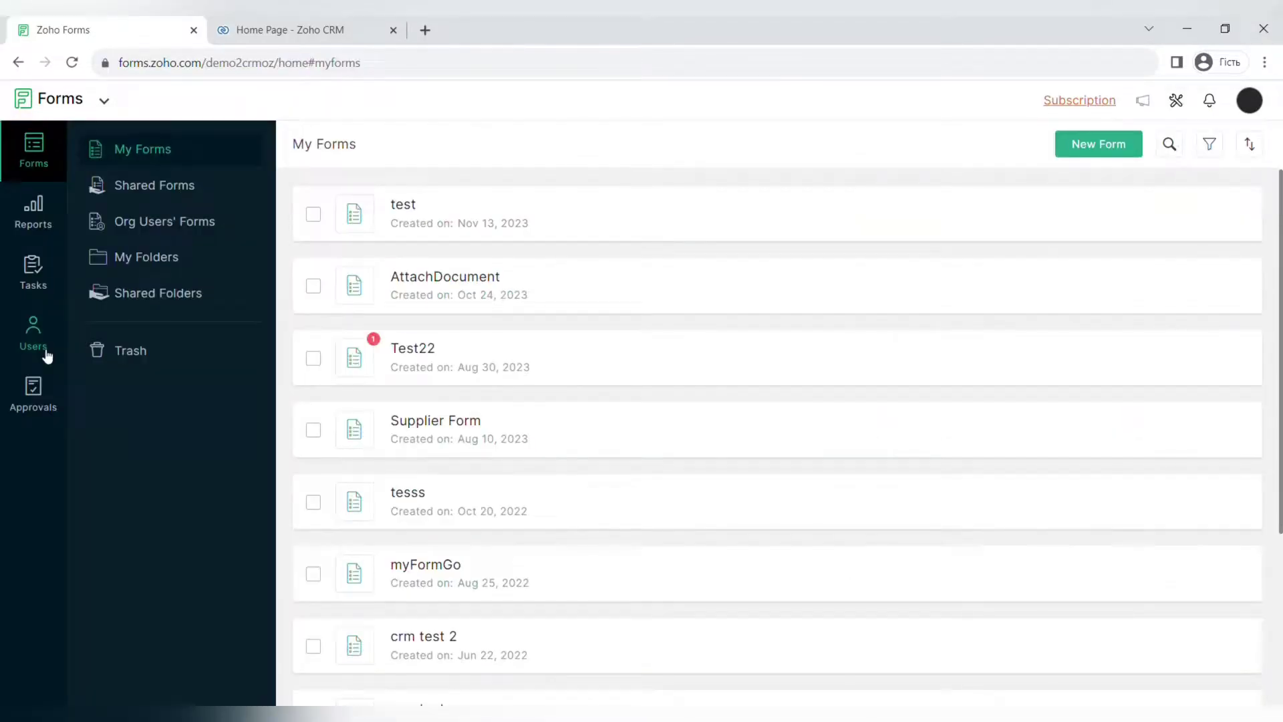
click(42, 349)
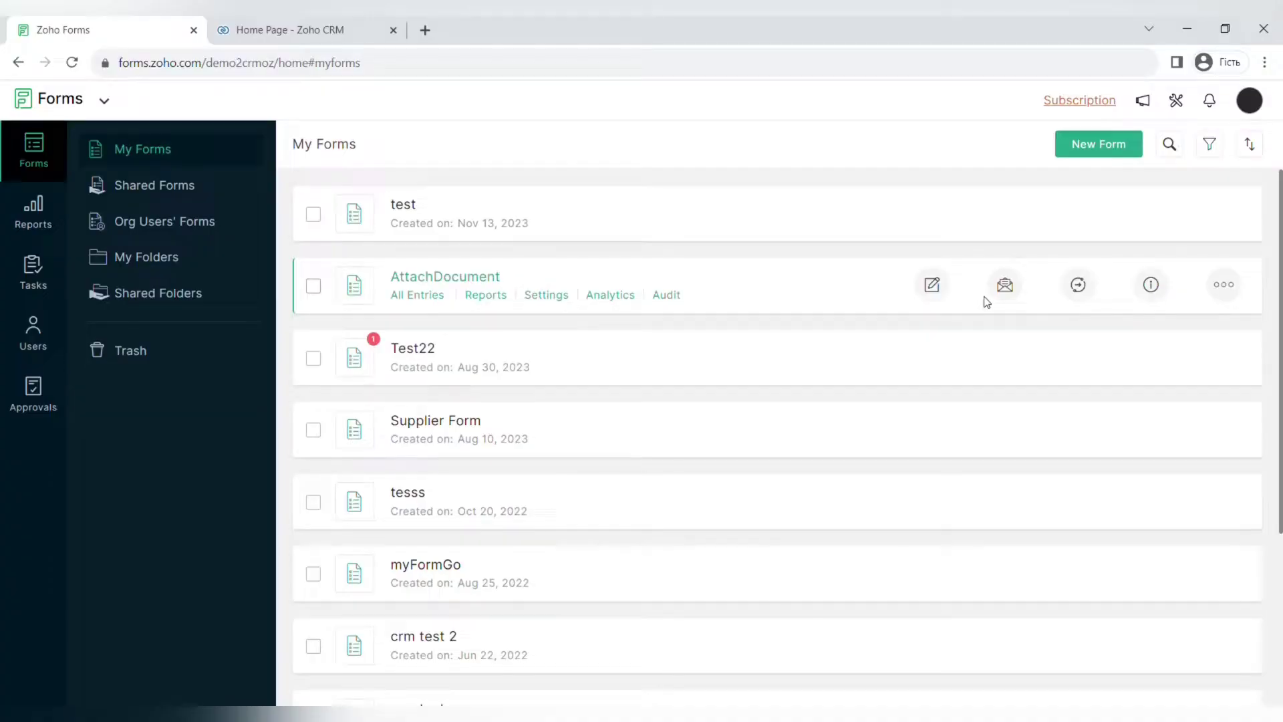
Start a new form and preview the Client Details, Complaints and Contact Us templates.
click(1120, 142)
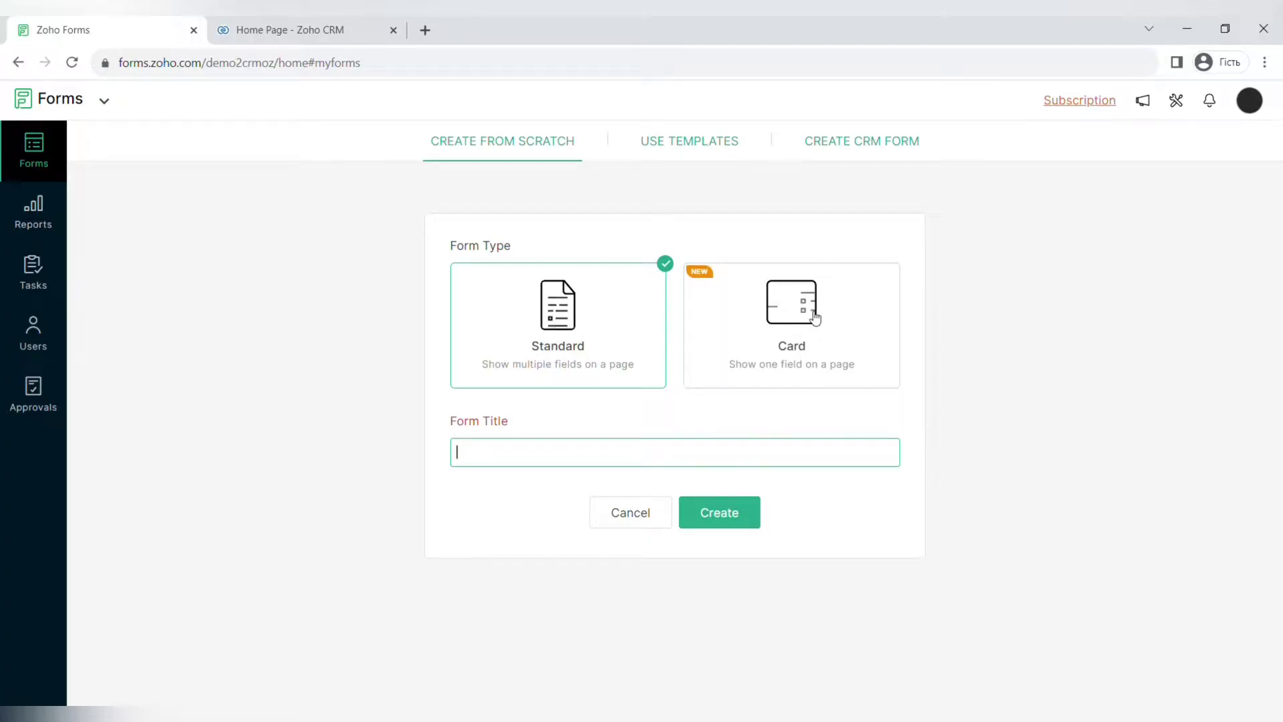
click(717, 146)
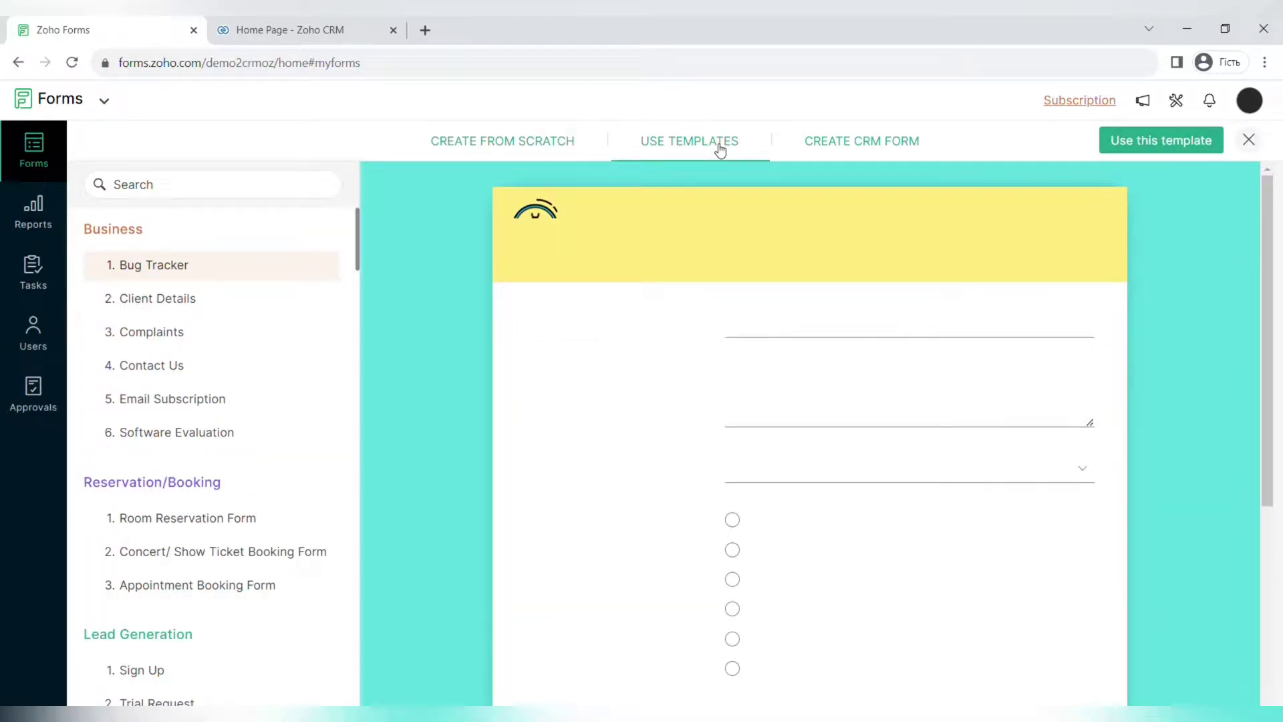
scroll(610, 367, down, 4)
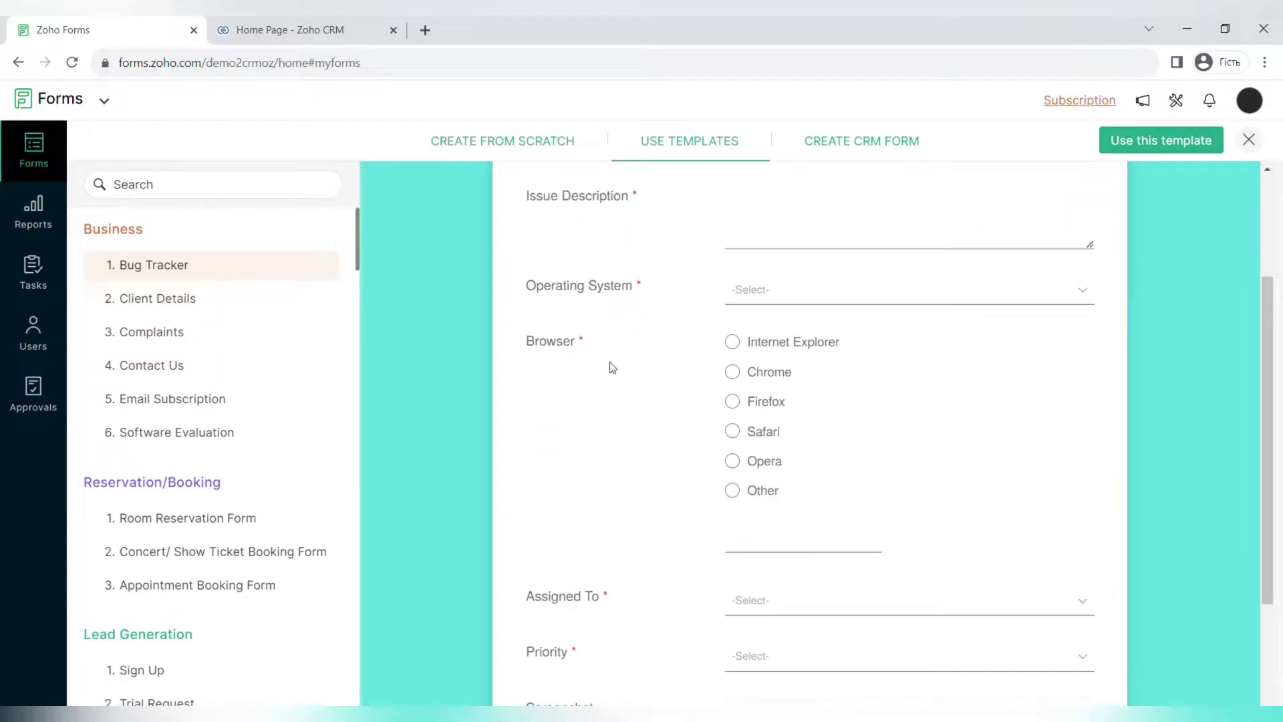
scroll(609, 367, up, 4)
click(170, 302)
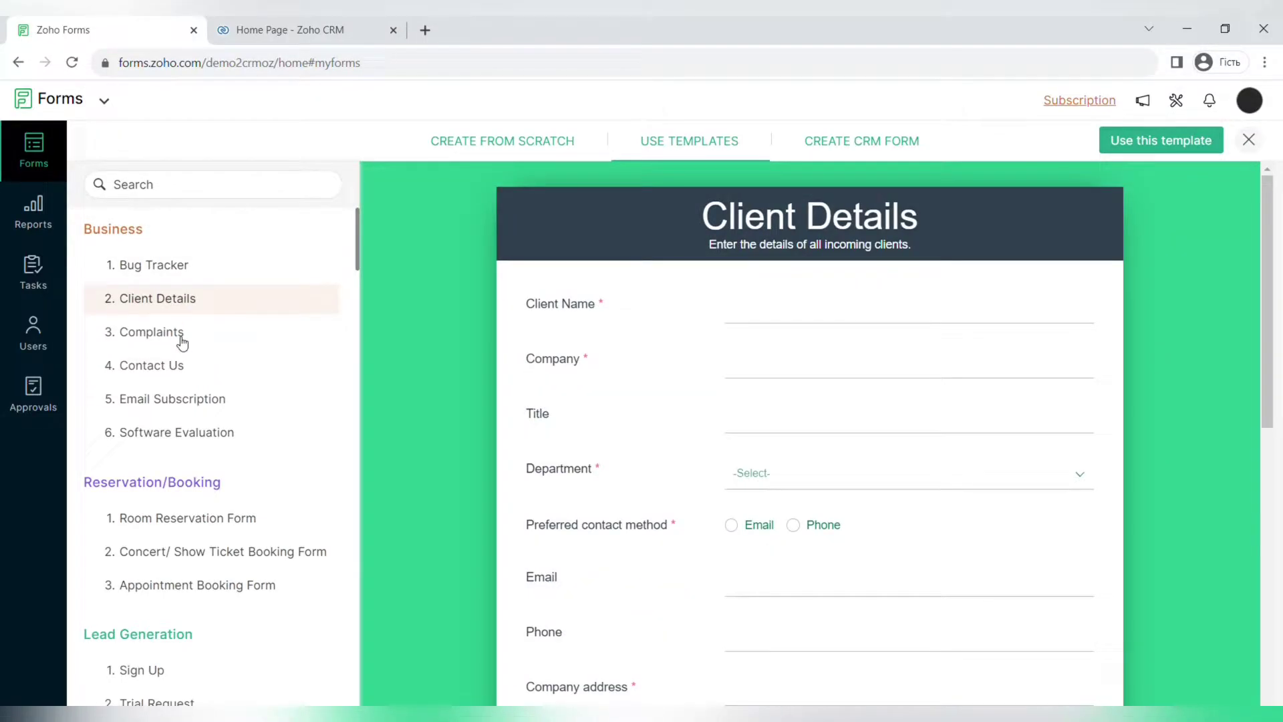
click(181, 341)
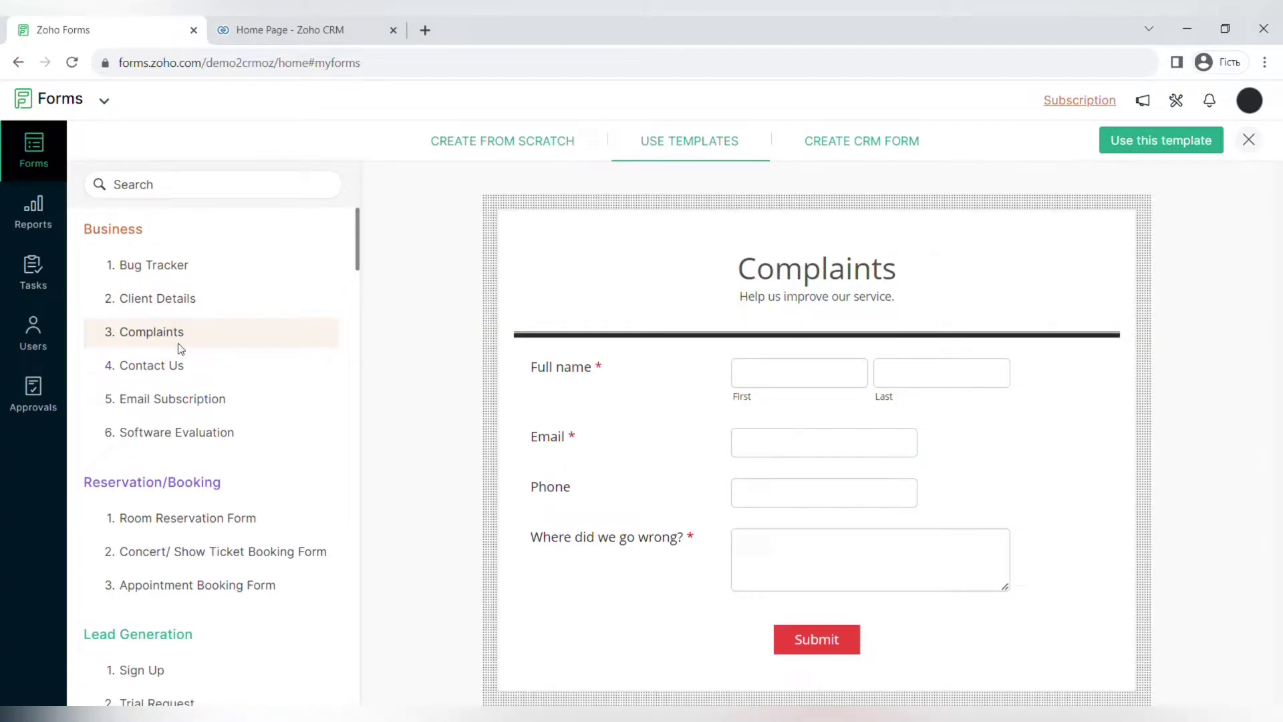
click(186, 369)
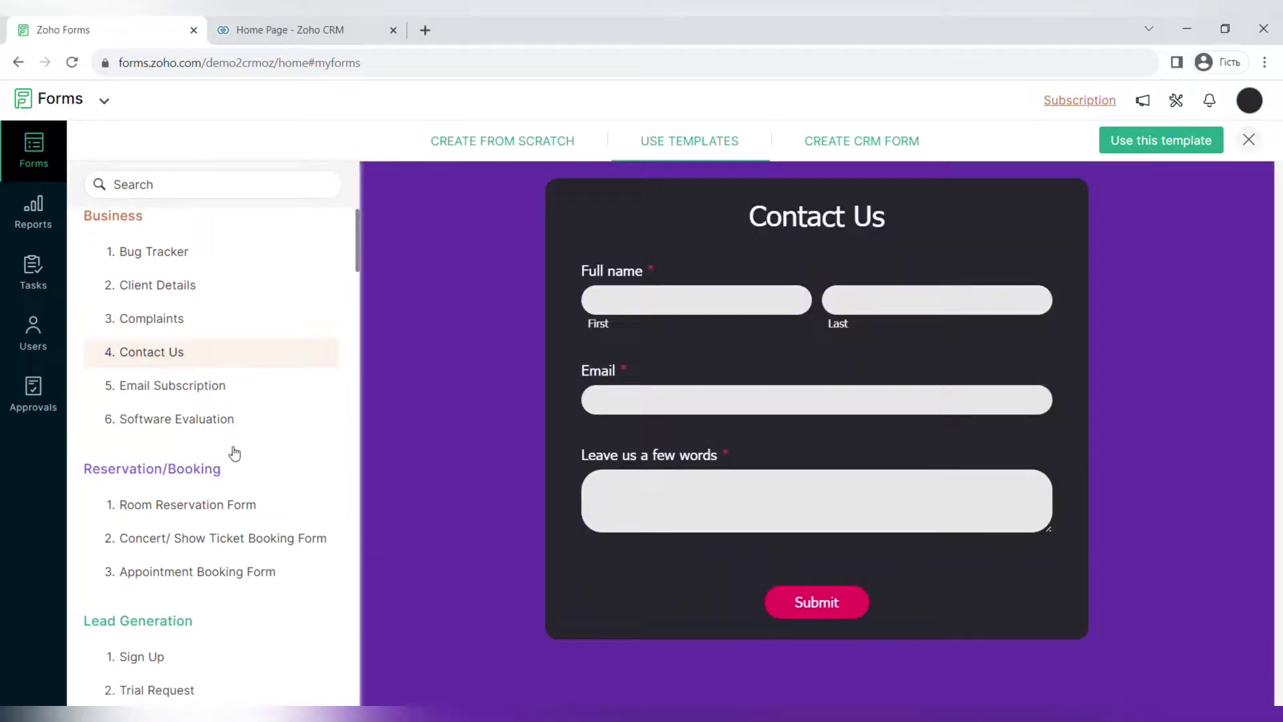
Preview the Room Reservation, Concert/Show Ticket Booking, Sign Up, Employee Emergency Information and Leave Application templates.
scroll(232, 450, down, 2)
click(206, 361)
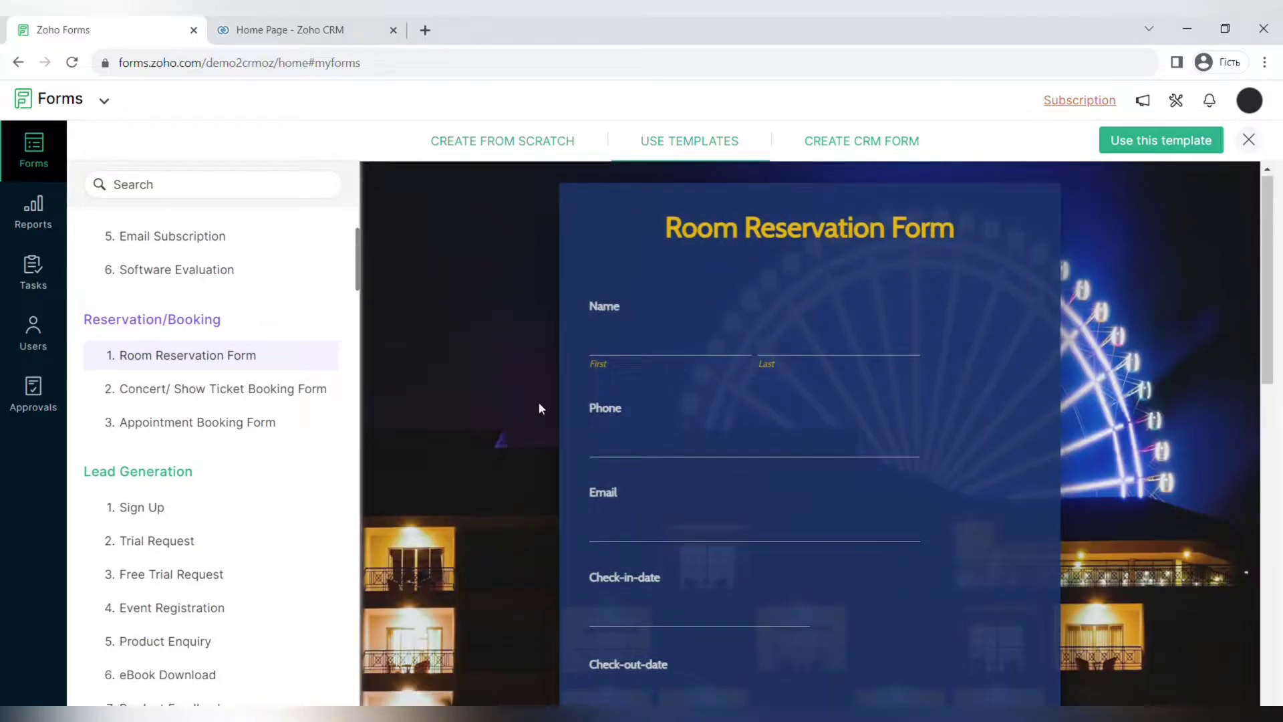
scroll(538, 402, down, 2)
scroll(539, 402, up, 2)
click(253, 391)
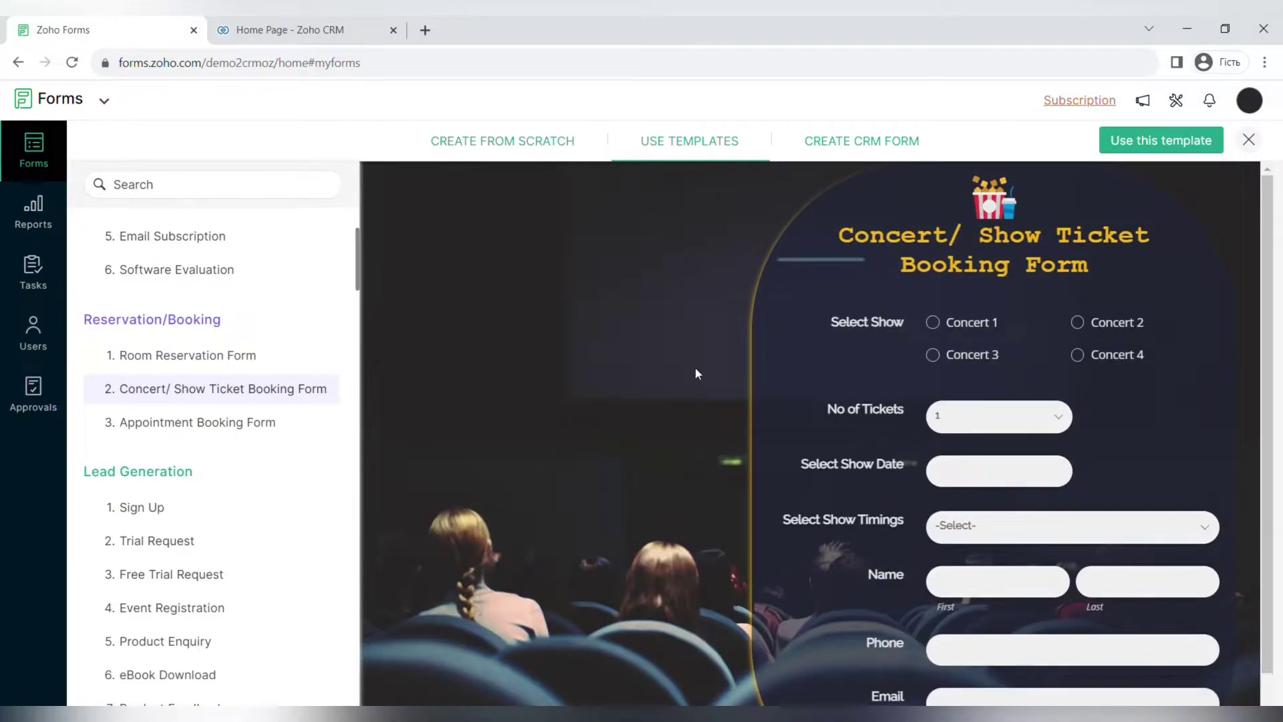
scroll(695, 367, down, 1)
scroll(695, 367, up, 1)
scroll(129, 444, down, 3)
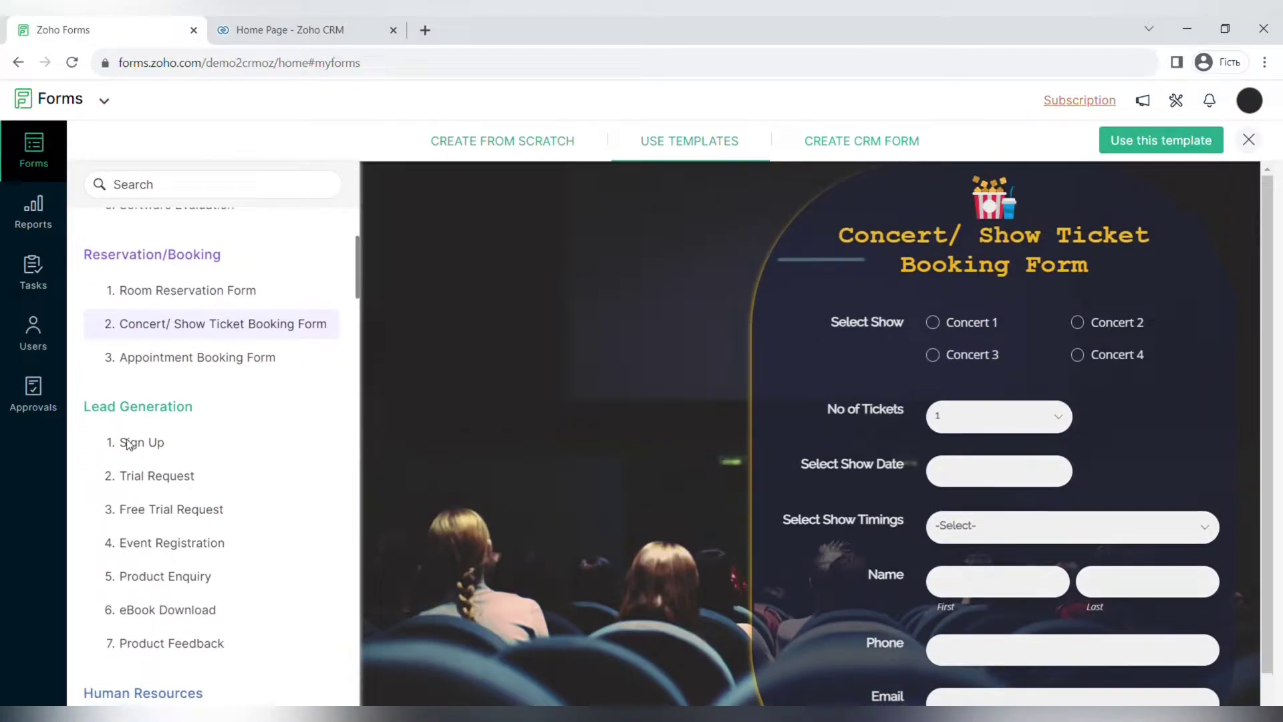
click(156, 340)
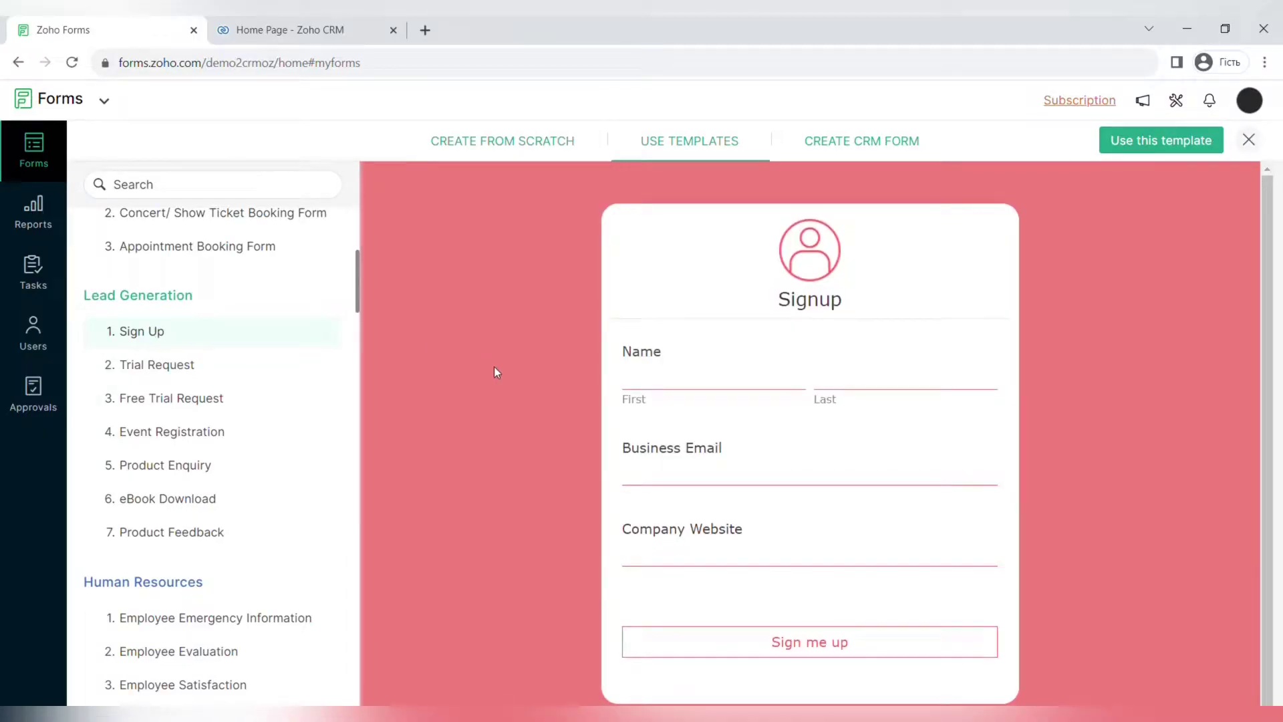
scroll(228, 475, down, 3)
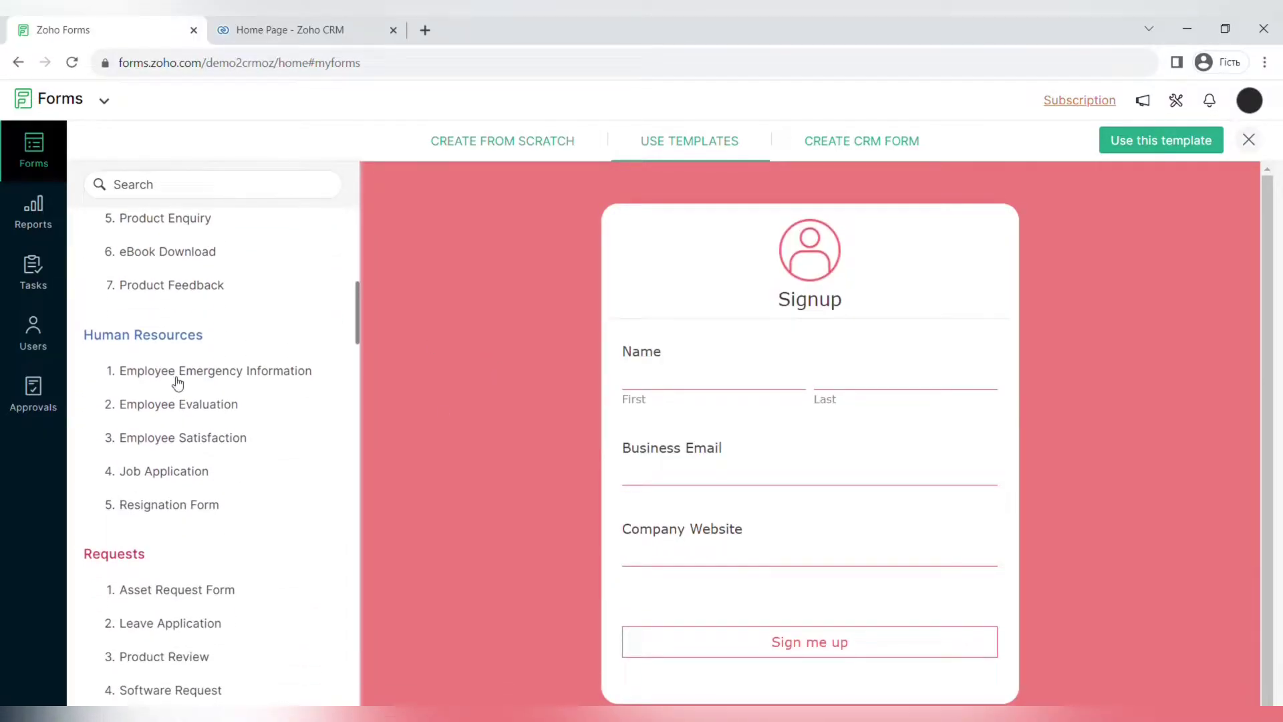
click(198, 374)
scroll(215, 479, down, 3)
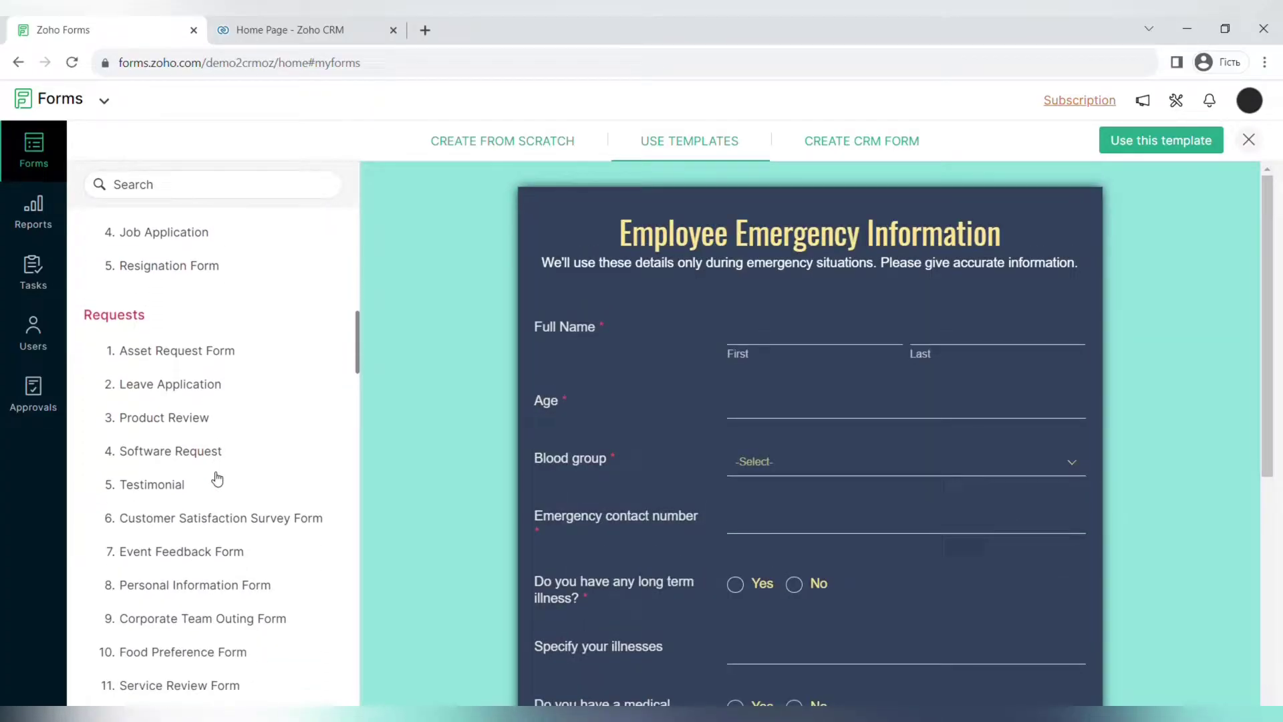
click(196, 372)
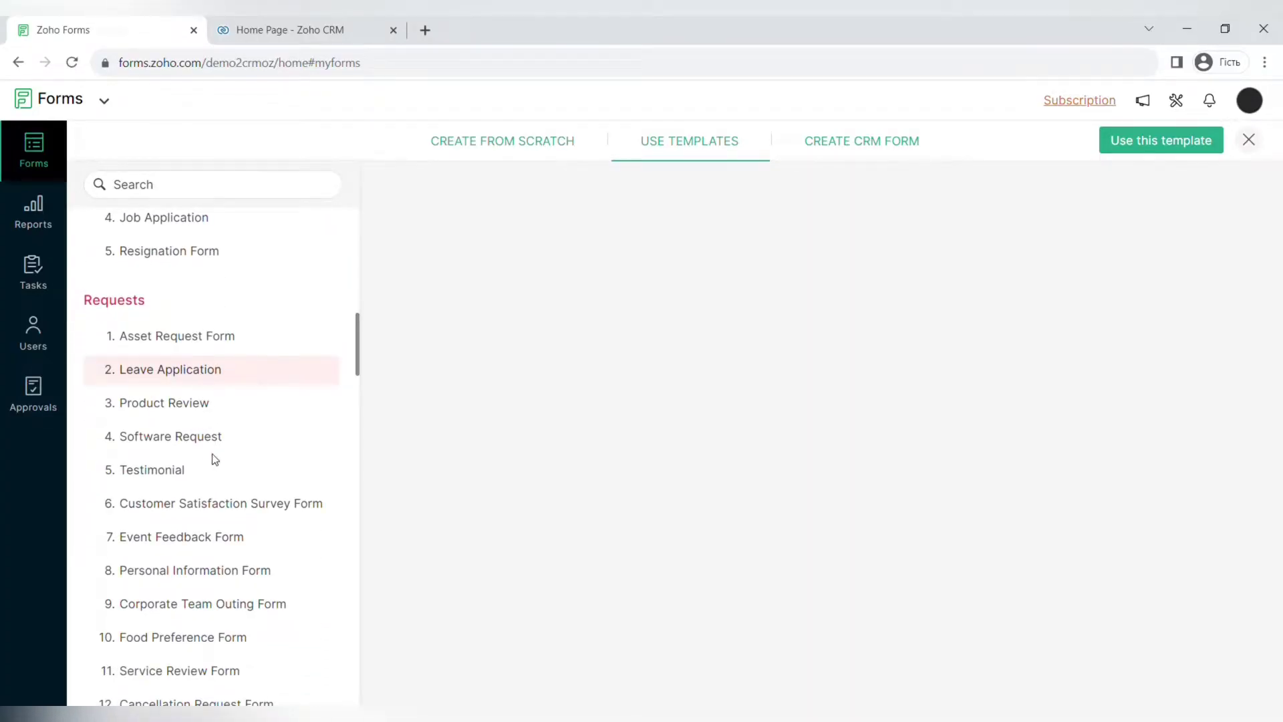
Preview the Service Order Form template, then the Event Registration template.
scroll(213, 459, down, 3)
scroll(213, 460, down, 1)
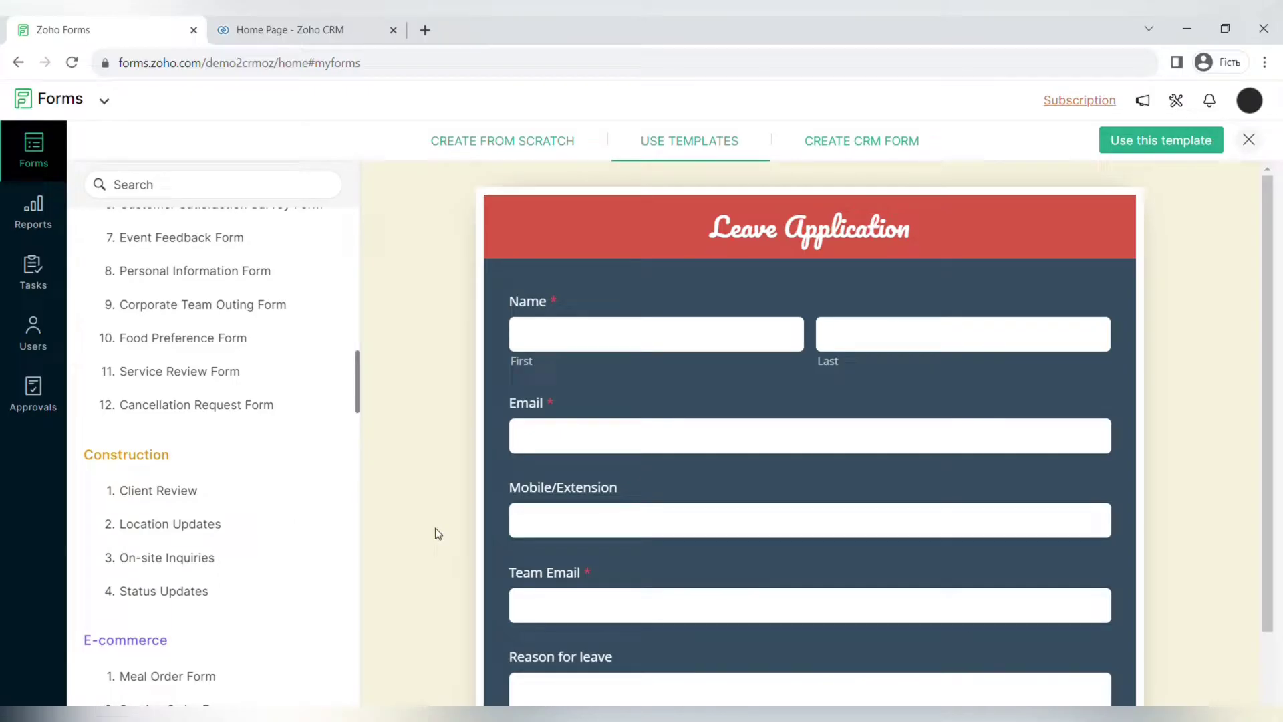
scroll(435, 532, down, 2)
scroll(437, 534, up, 2)
scroll(171, 438, down, 3)
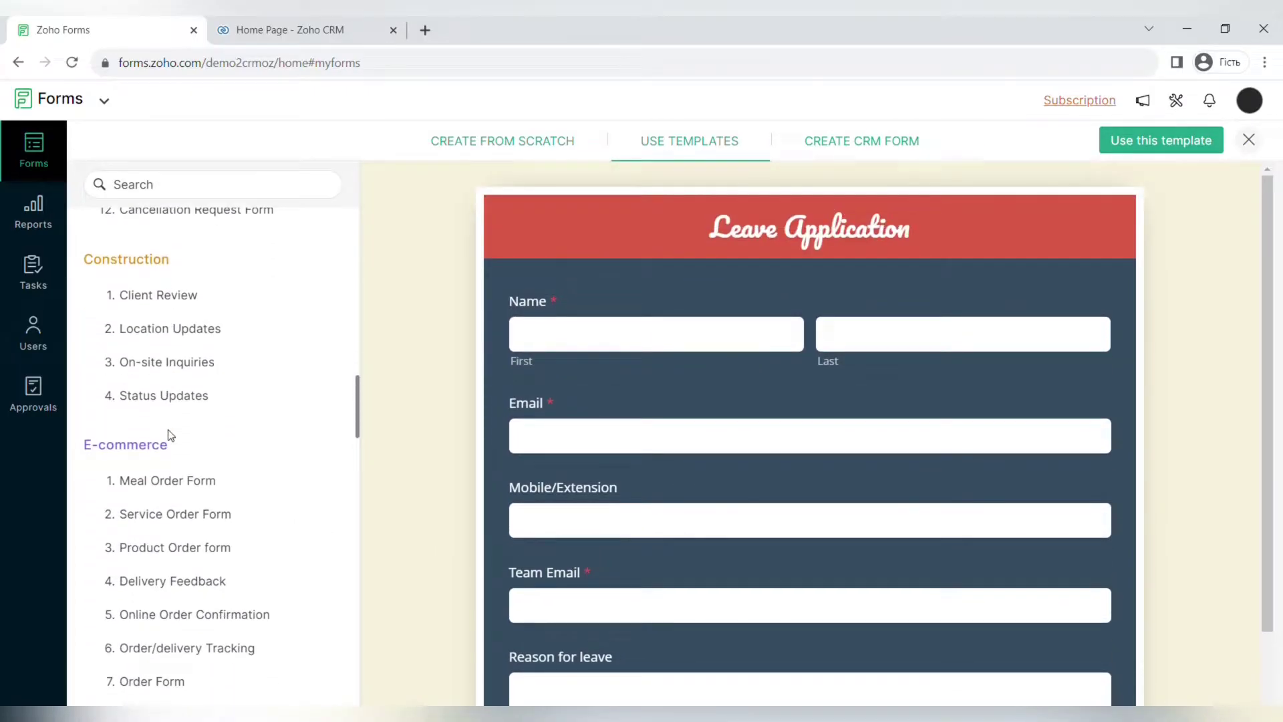
scroll(184, 411, down, 2)
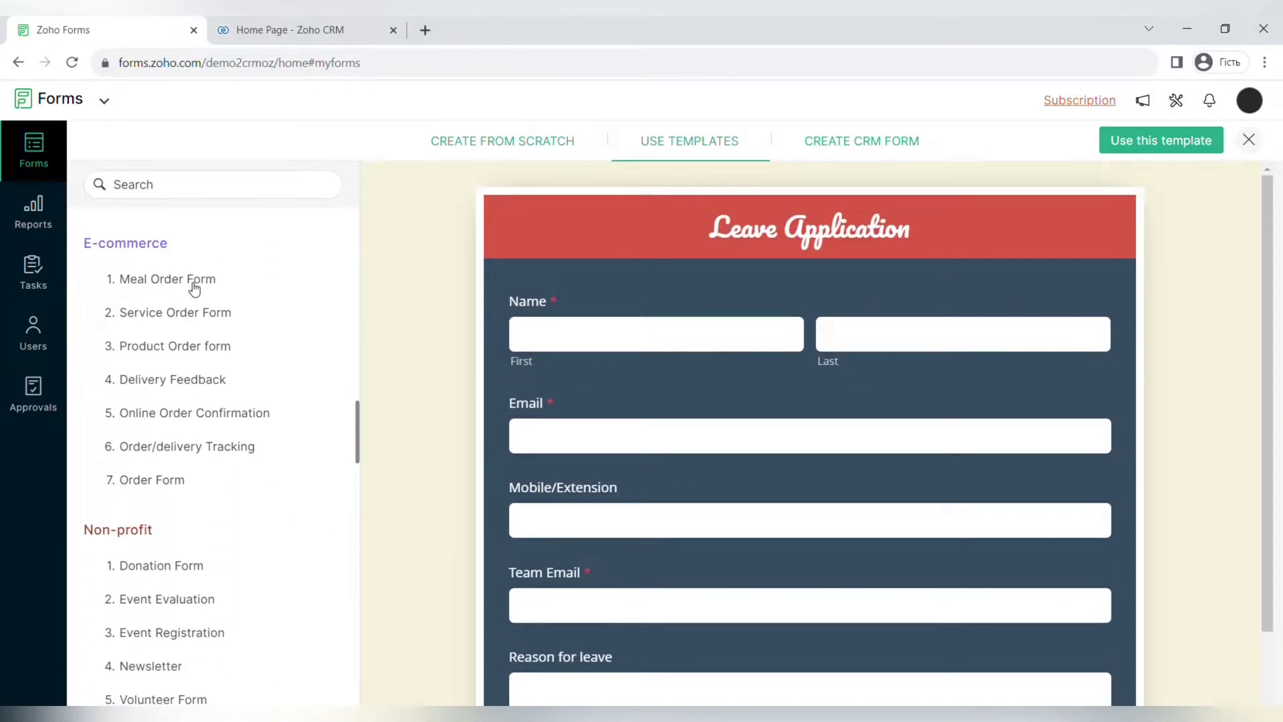
click(202, 321)
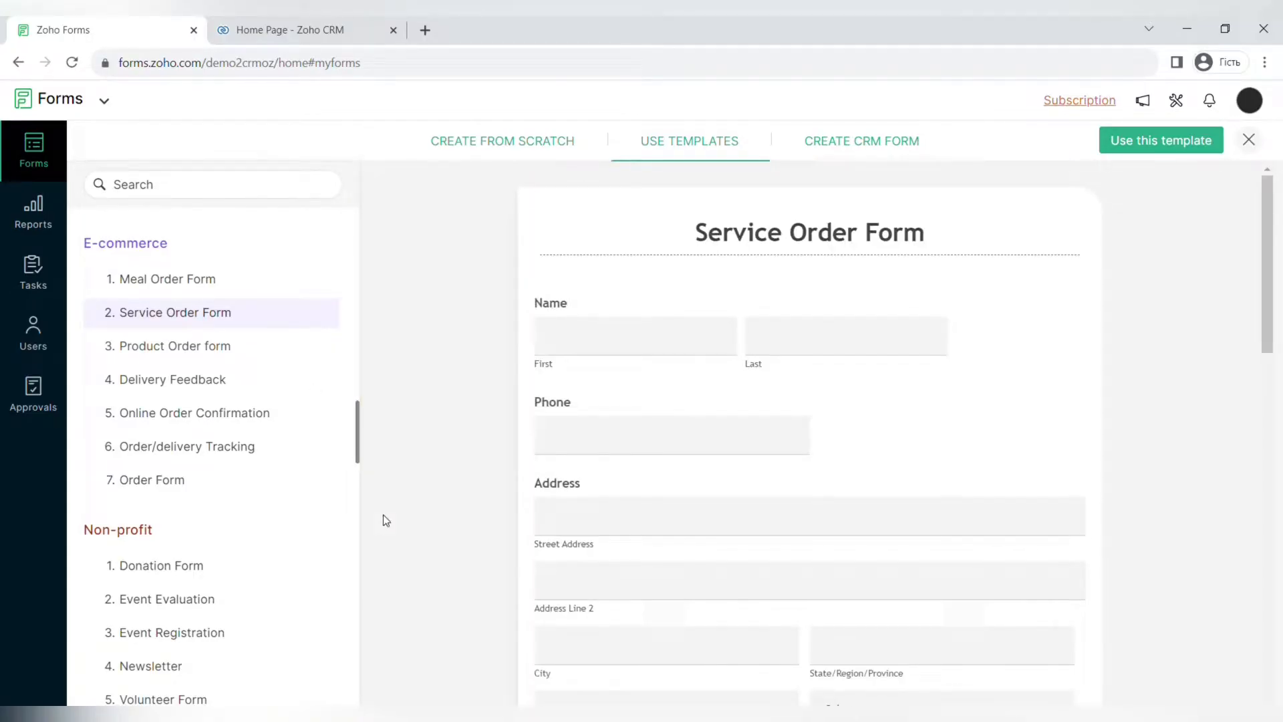
scroll(383, 519, down, 3)
scroll(213, 521, down, 2)
click(209, 515)
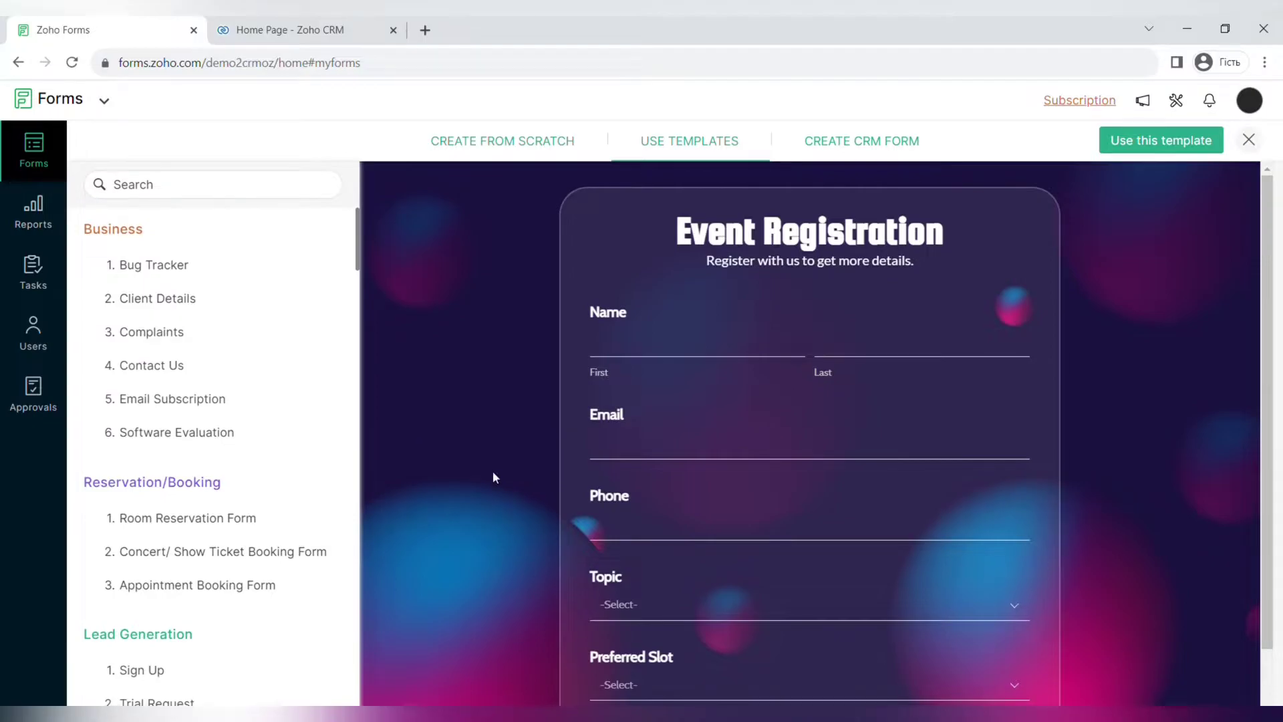
scroll(493, 476, down, 2)
scroll(700, 409, up, 2)
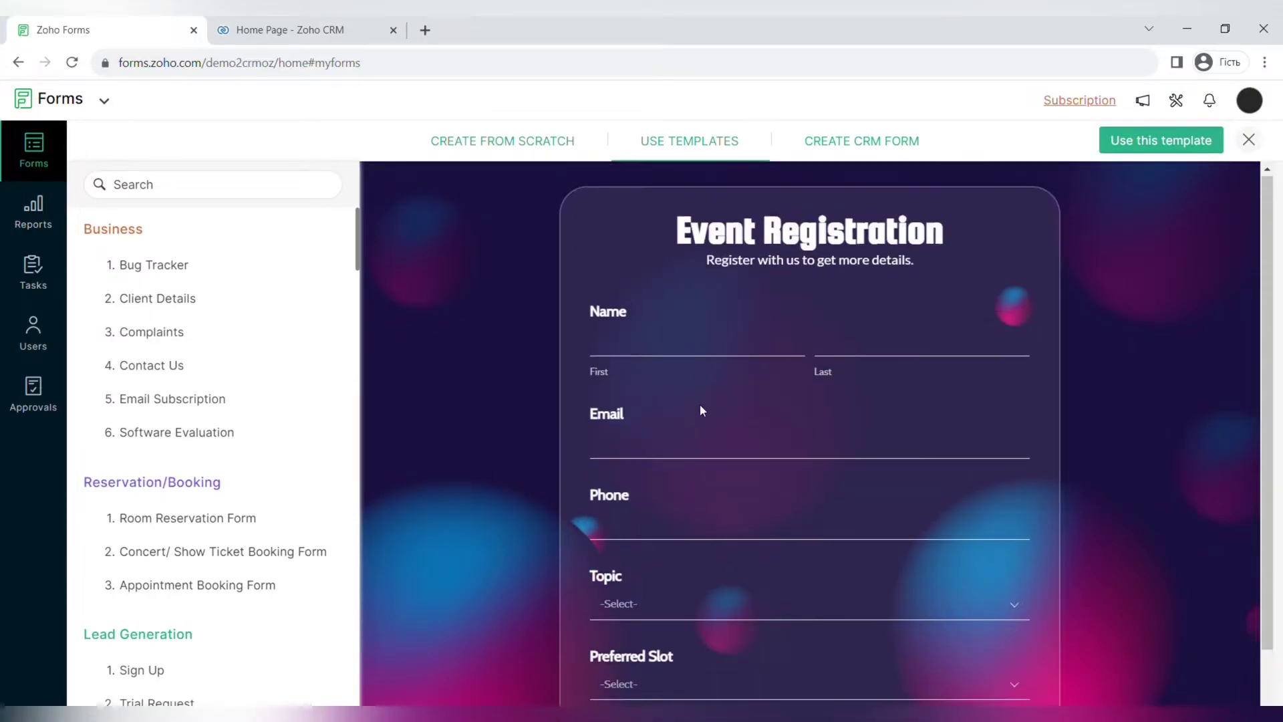
Create the form from the Event Registration template.
click(1193, 142)
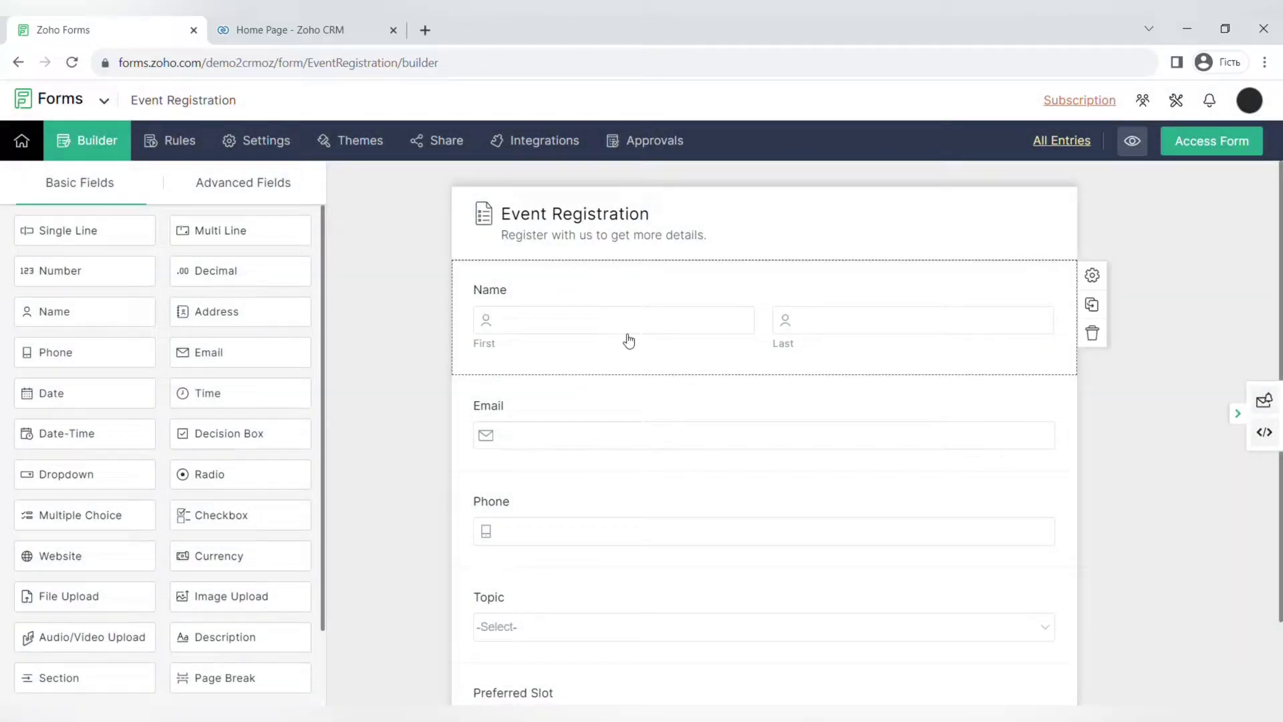
scroll(628, 339, down, 2)
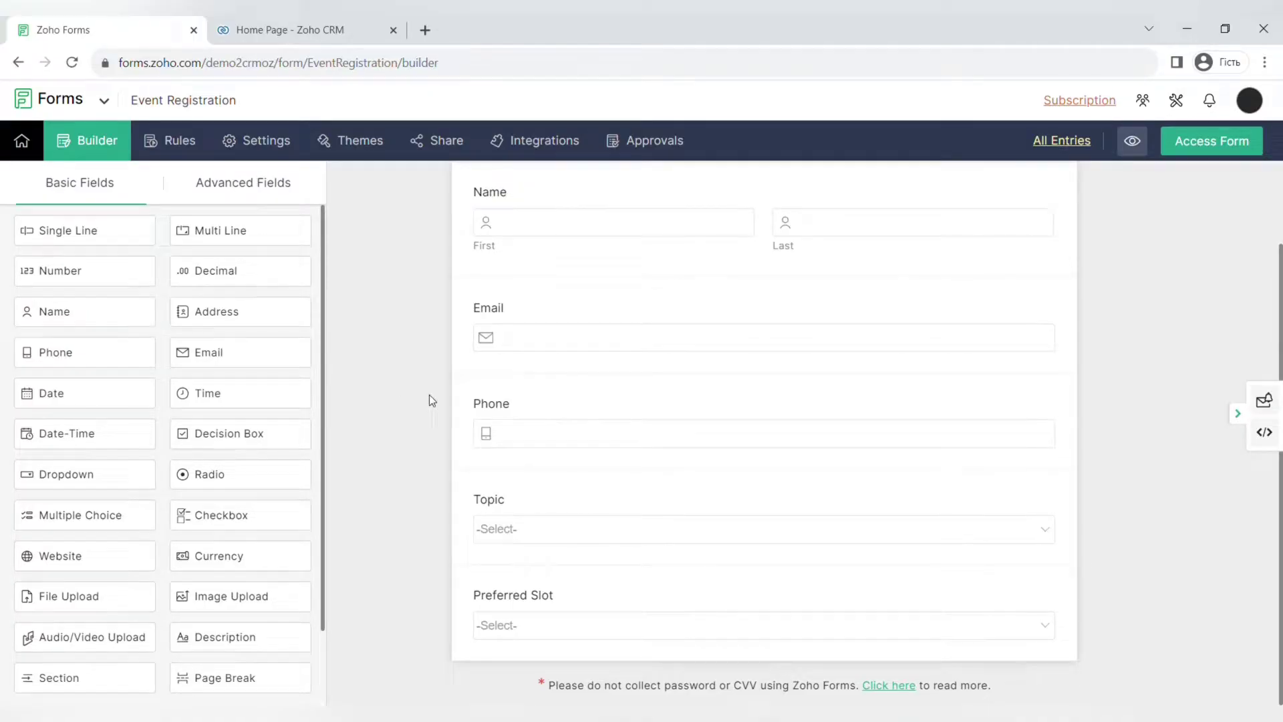
scroll(429, 400, up, 2)
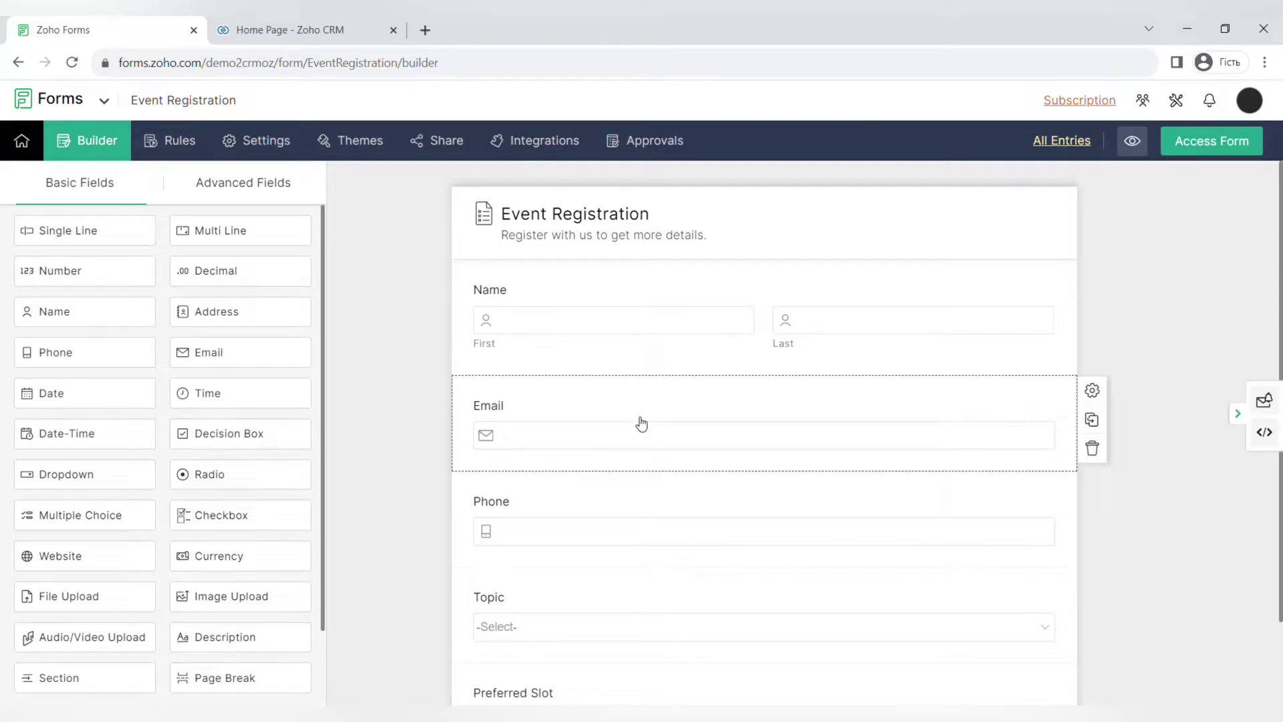
scroll(642, 422, down, 2)
scroll(219, 473, down, 1)
Add a Currency field below Phone and set its field size to Large.
drag(219, 473, 560, 505)
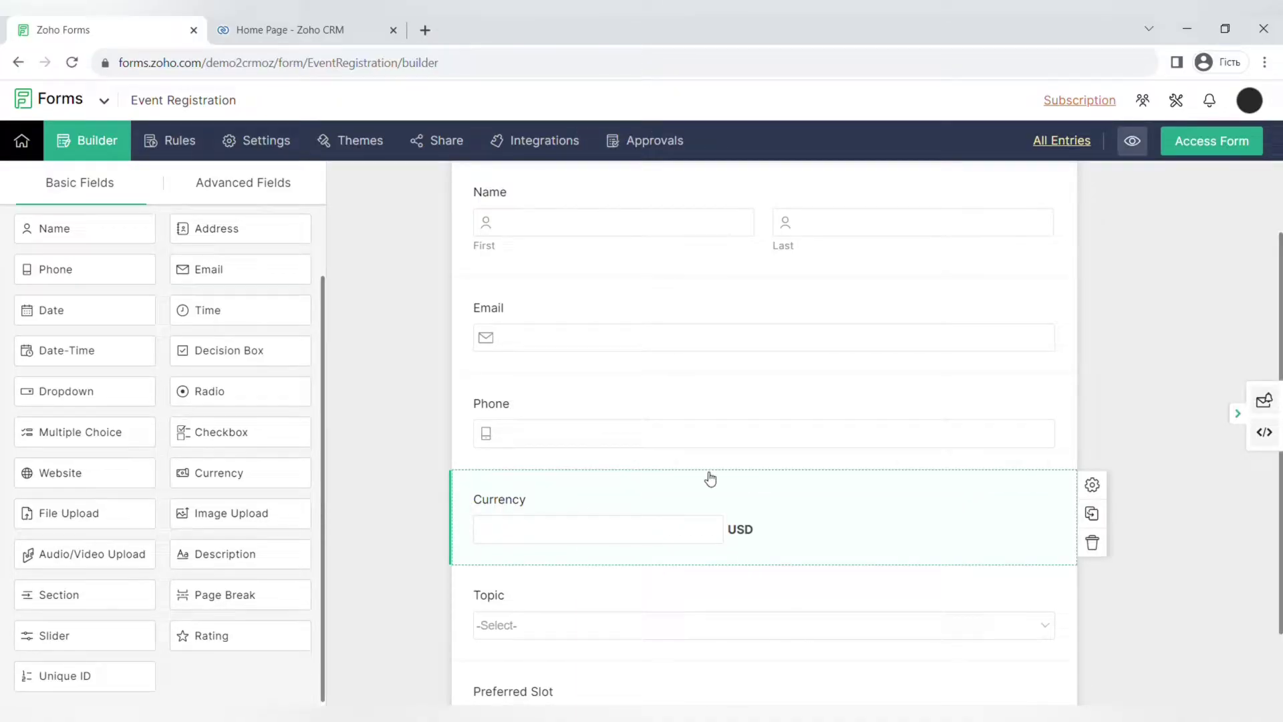
click(1092, 487)
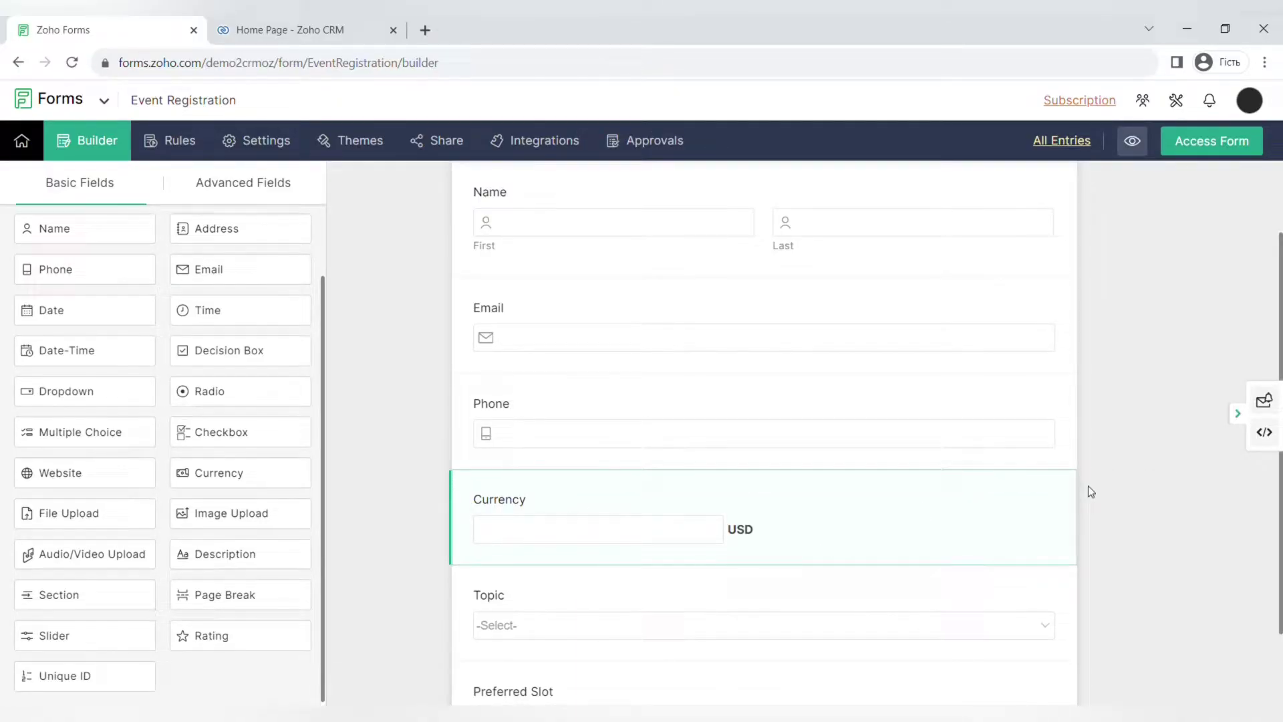
click(1093, 488)
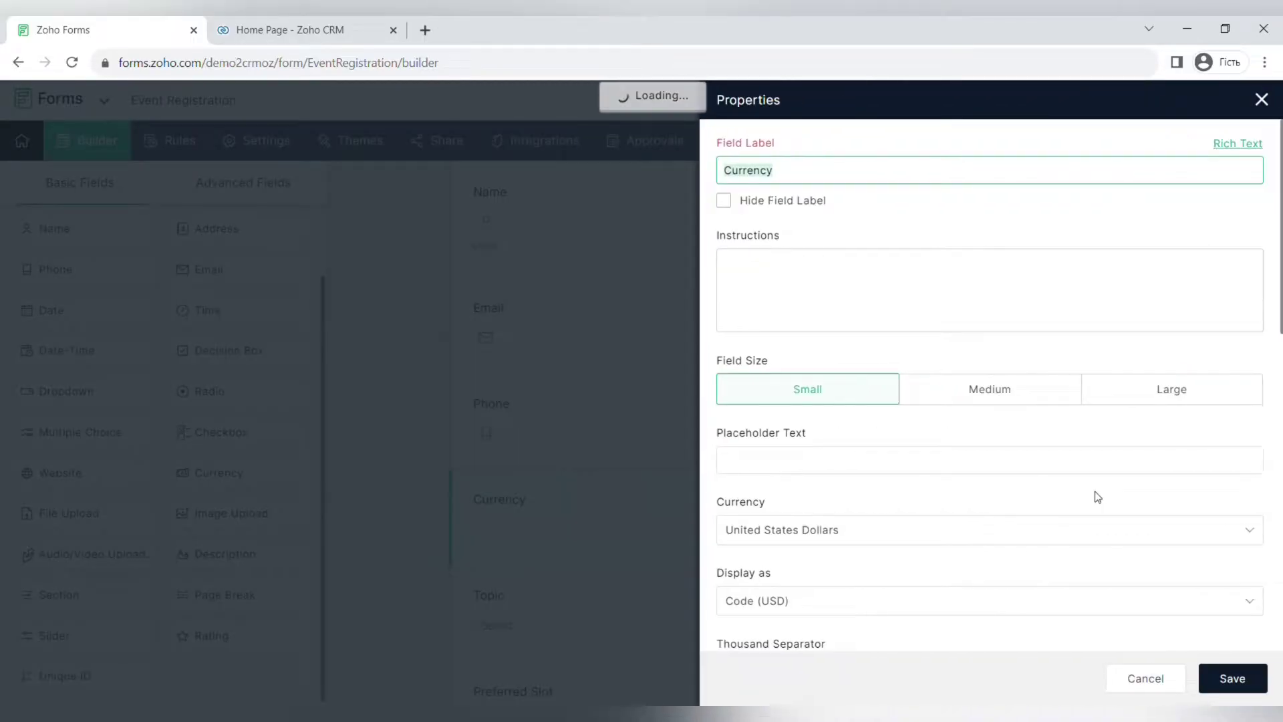
click(1160, 397)
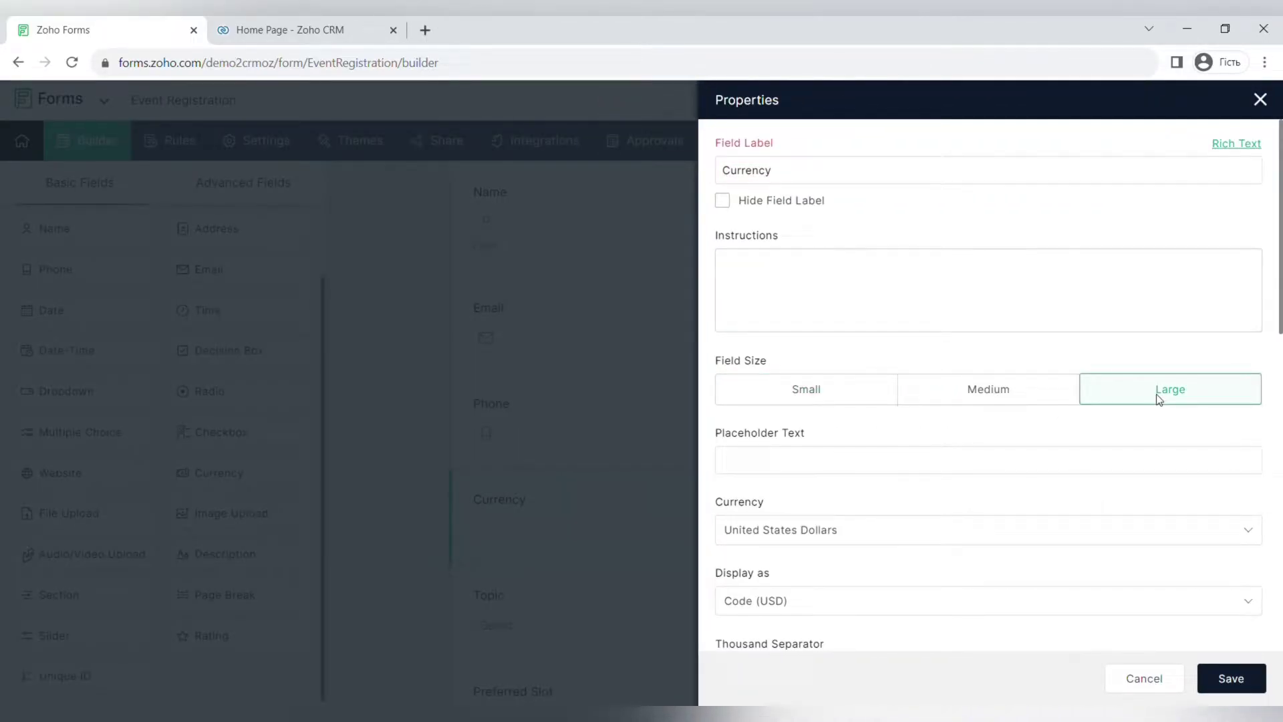
scroll(976, 491, down, 4)
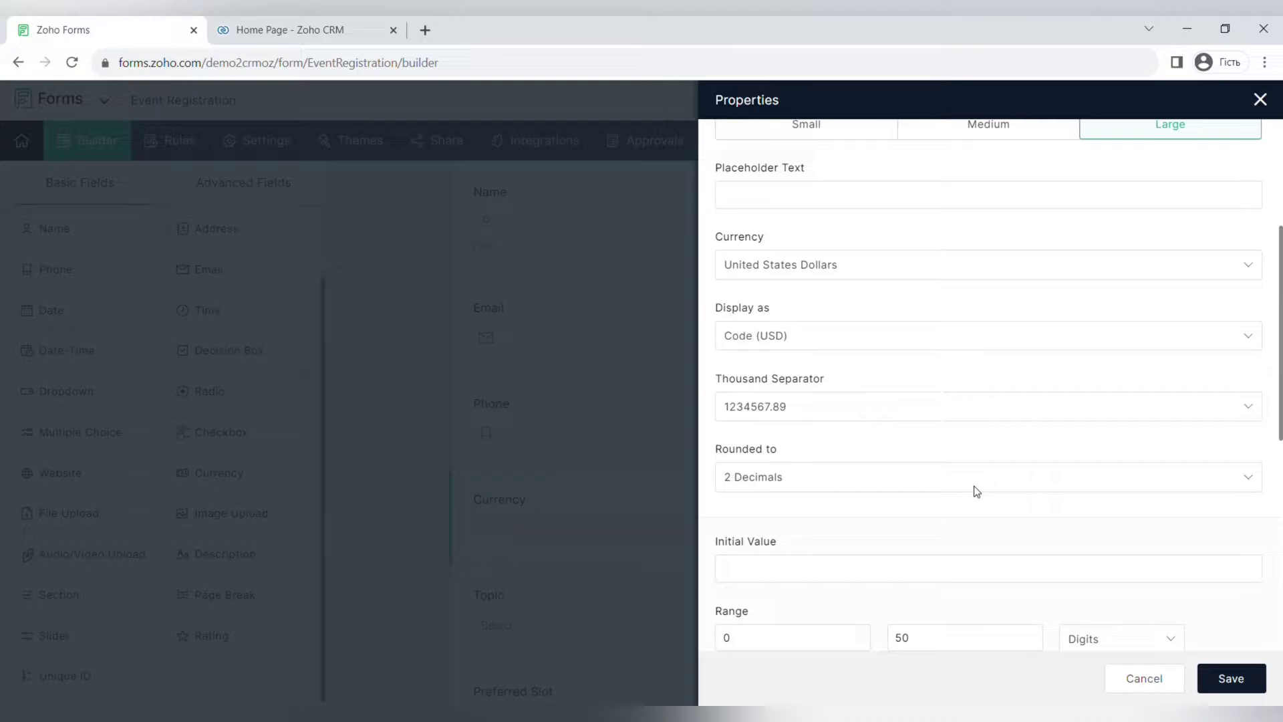
scroll(973, 490, down, 3)
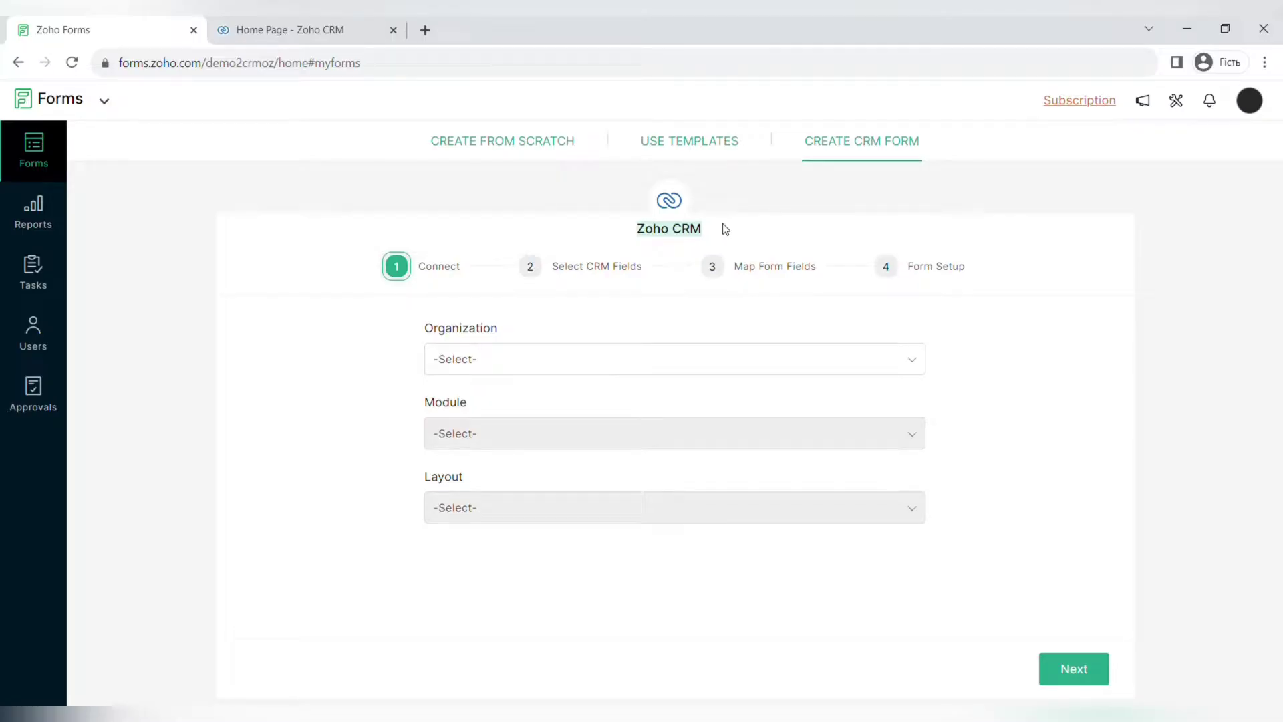
Choose the demo organization and the Leads module, and proceed past field selection.
click(545, 373)
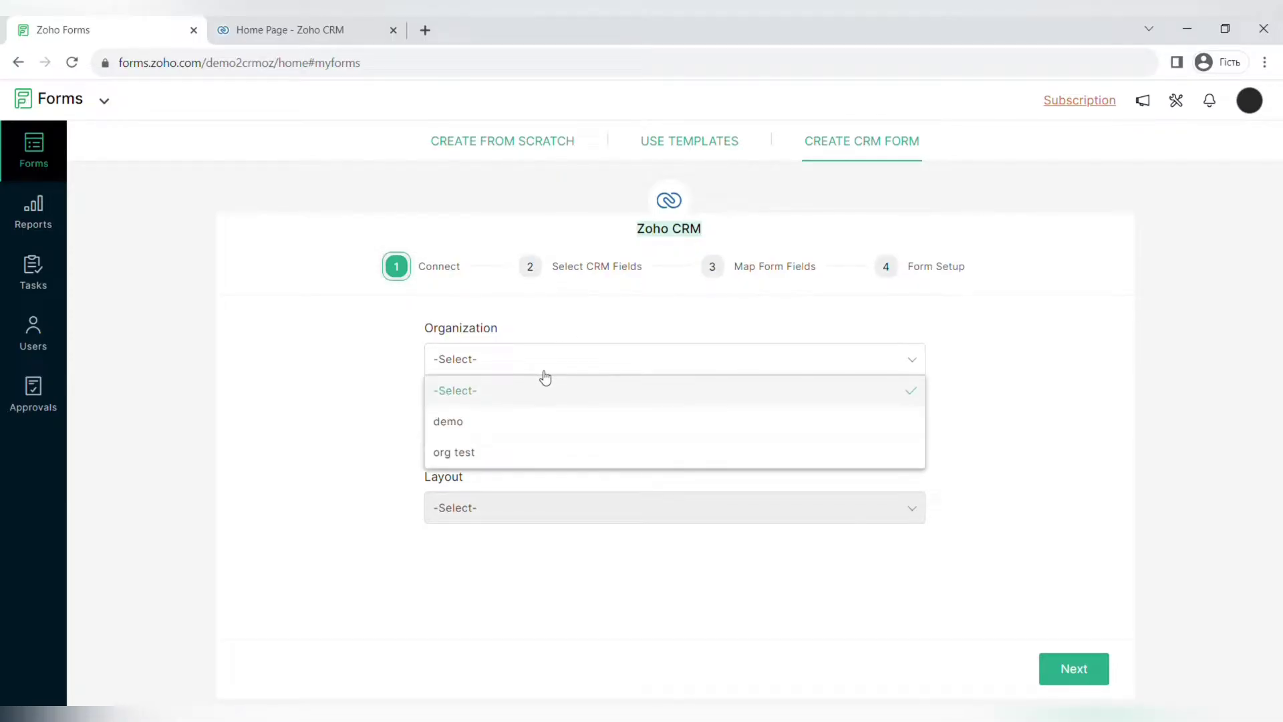
click(528, 429)
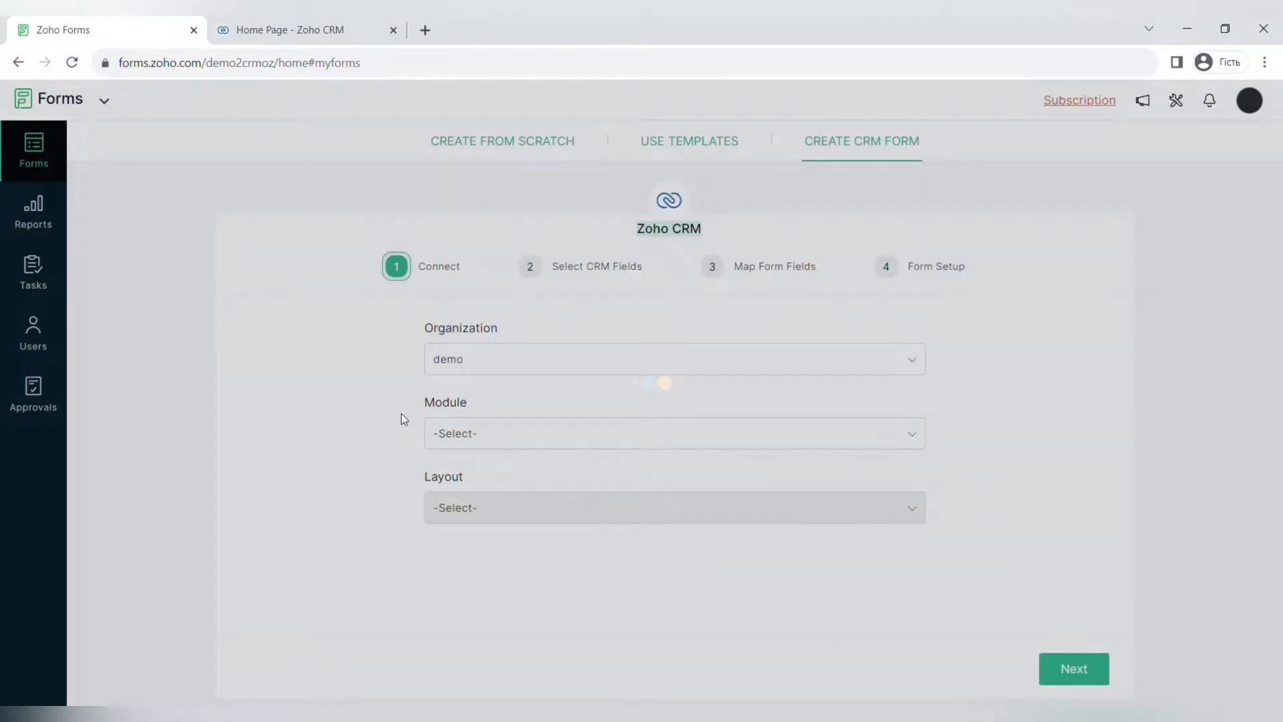
click(490, 442)
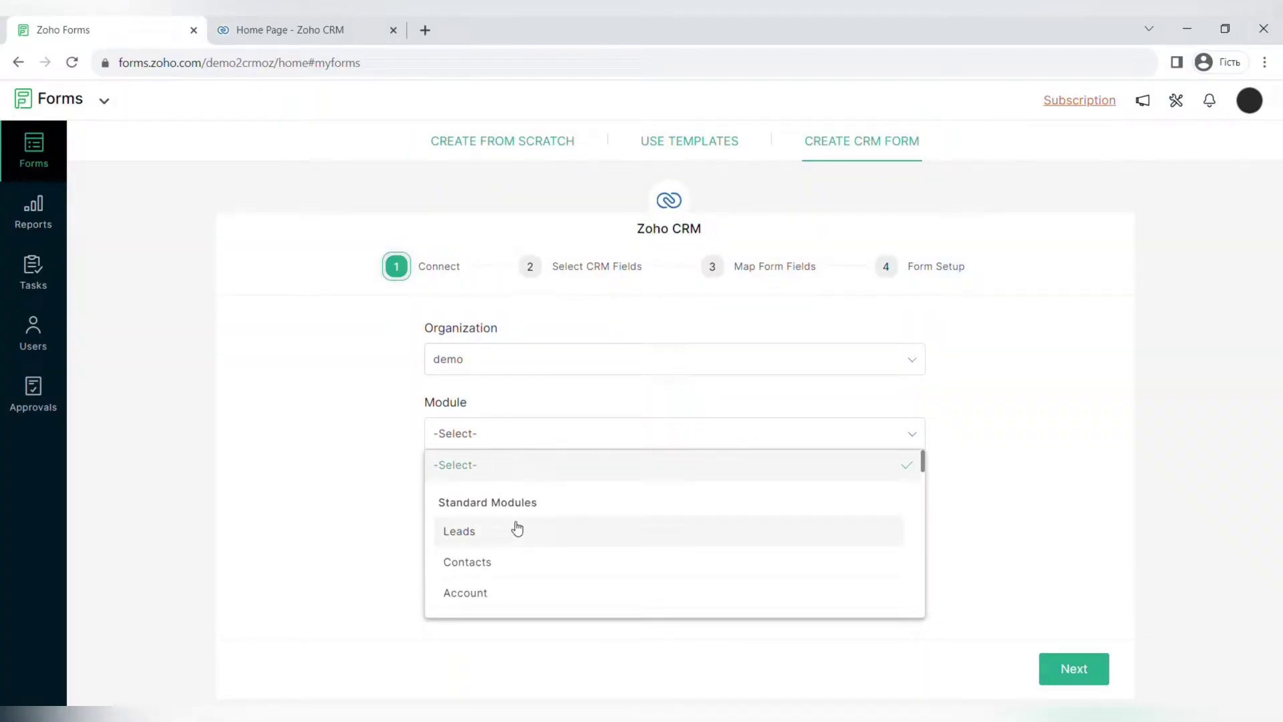
click(514, 528)
click(1070, 677)
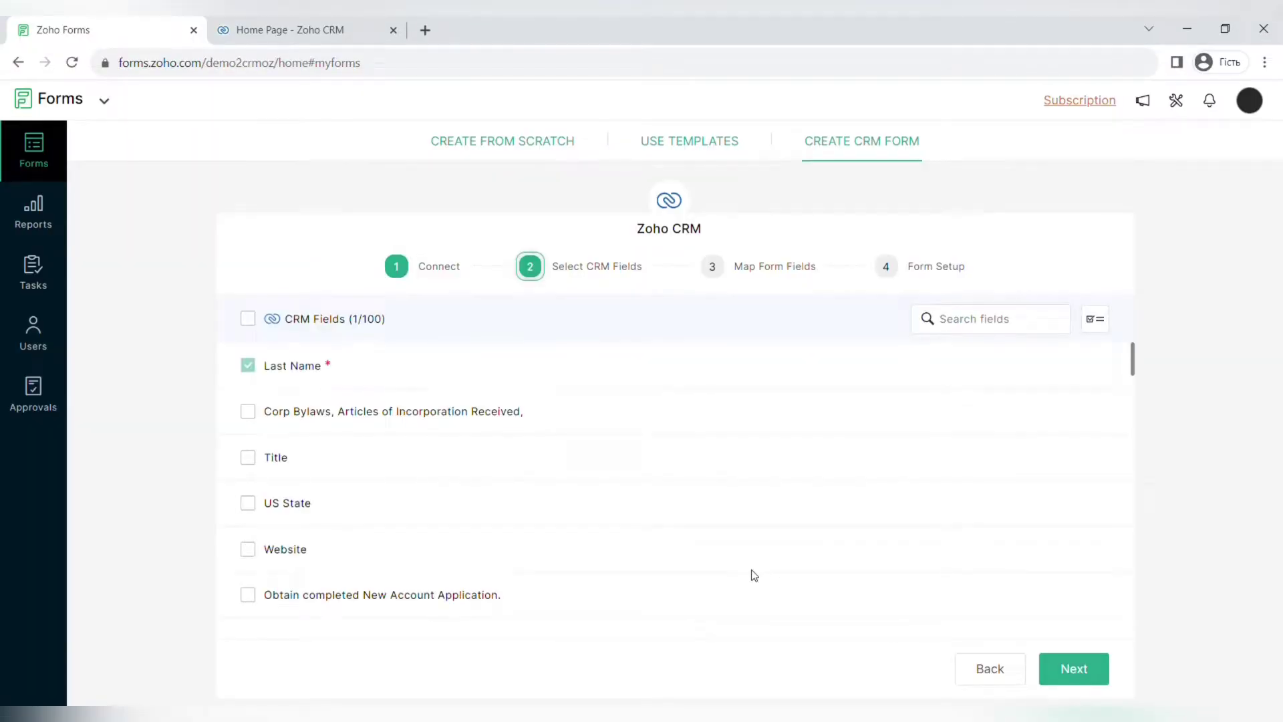
scroll(754, 575, down, 1)
scroll(754, 575, up, 1)
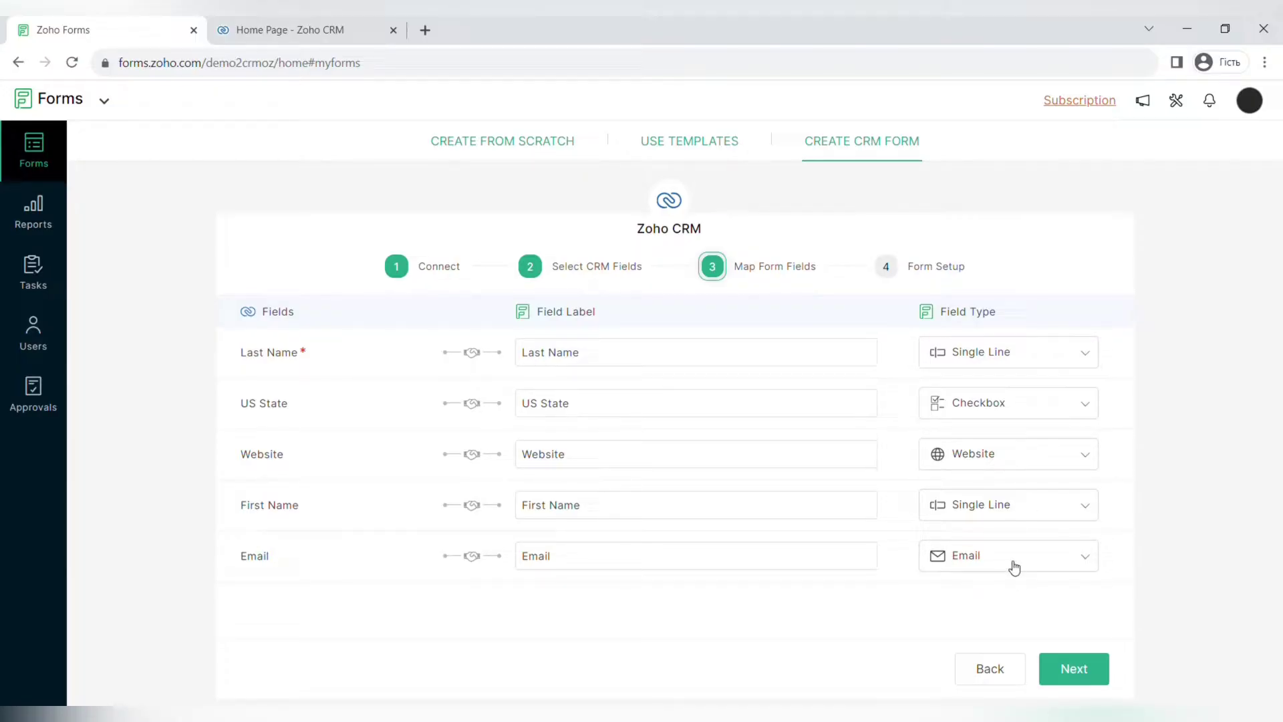
click(1081, 677)
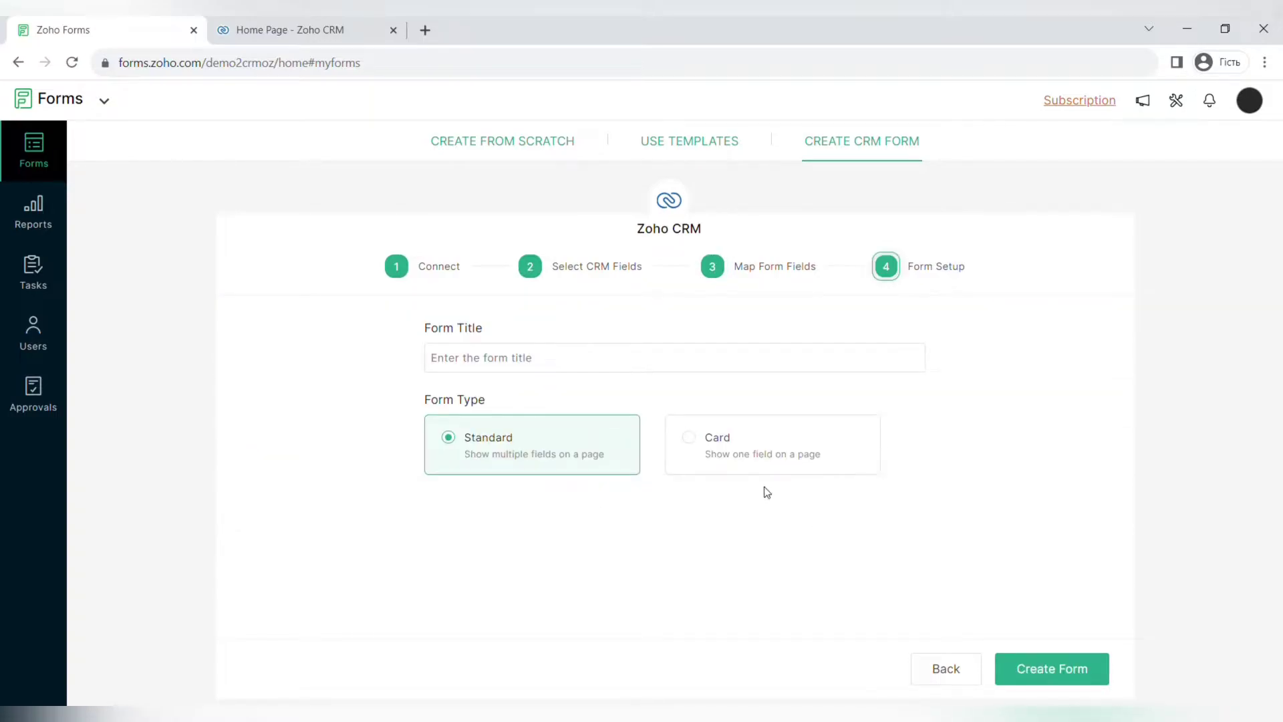
Title the form 'CRM form test' and create it.
click(494, 371)
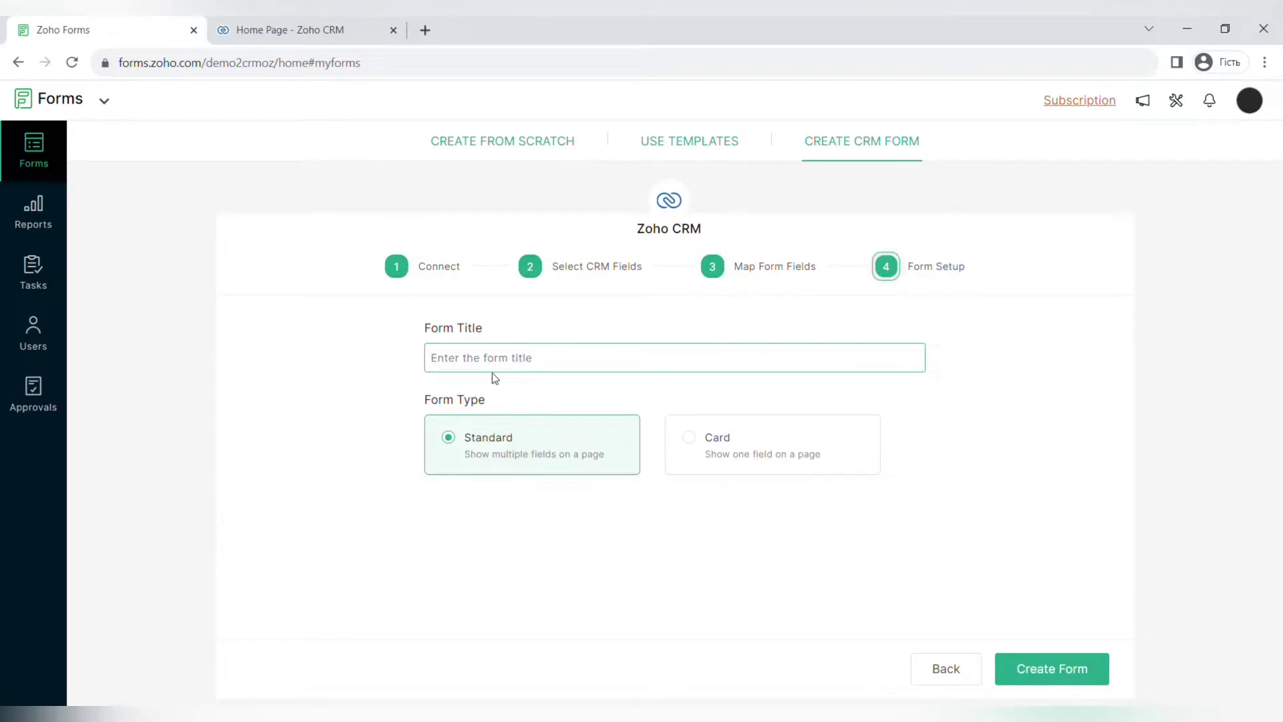
text(CRM f)
text(orm test)
click(1040, 672)
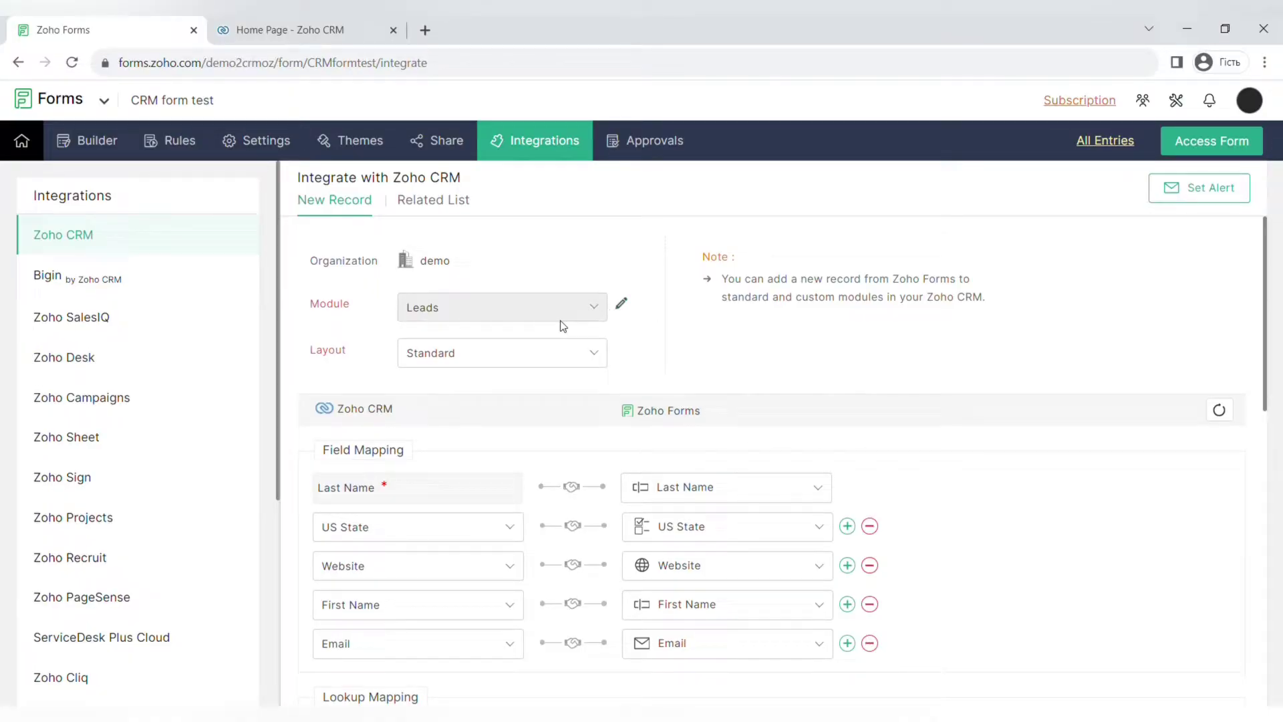
click(526, 355)
click(514, 278)
scroll(537, 307, down, 2)
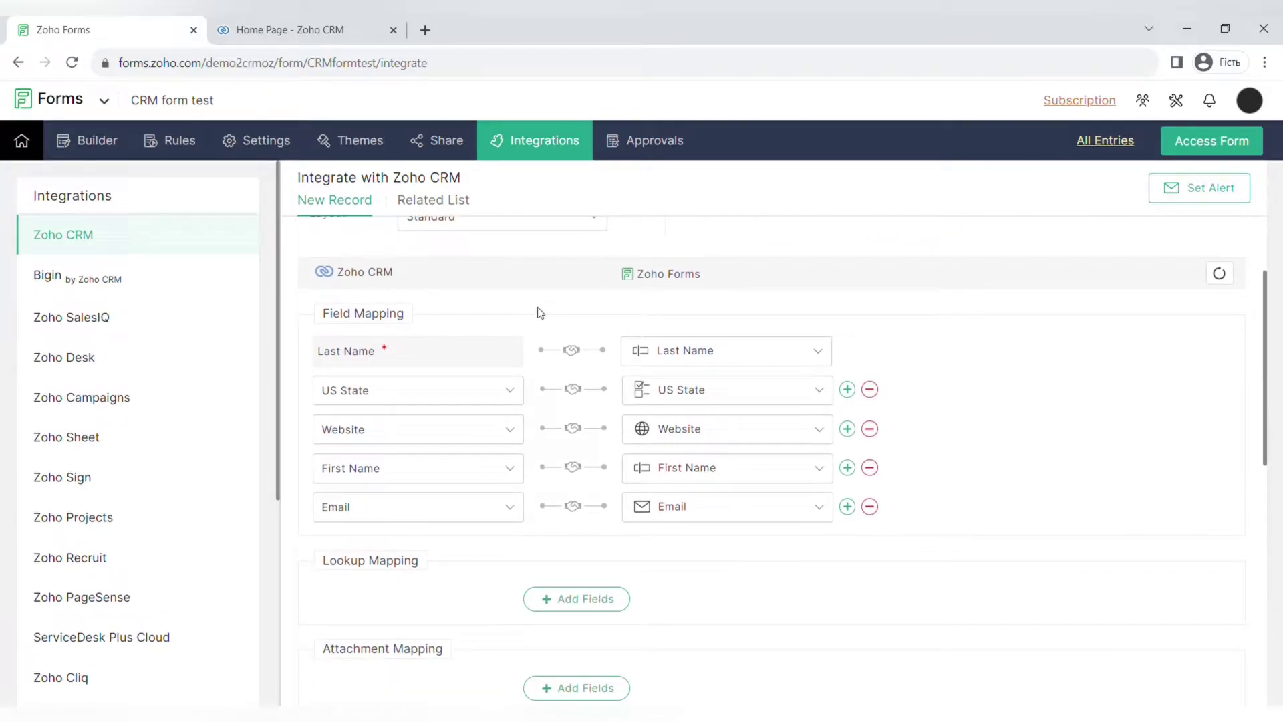
scroll(540, 312, down, 5)
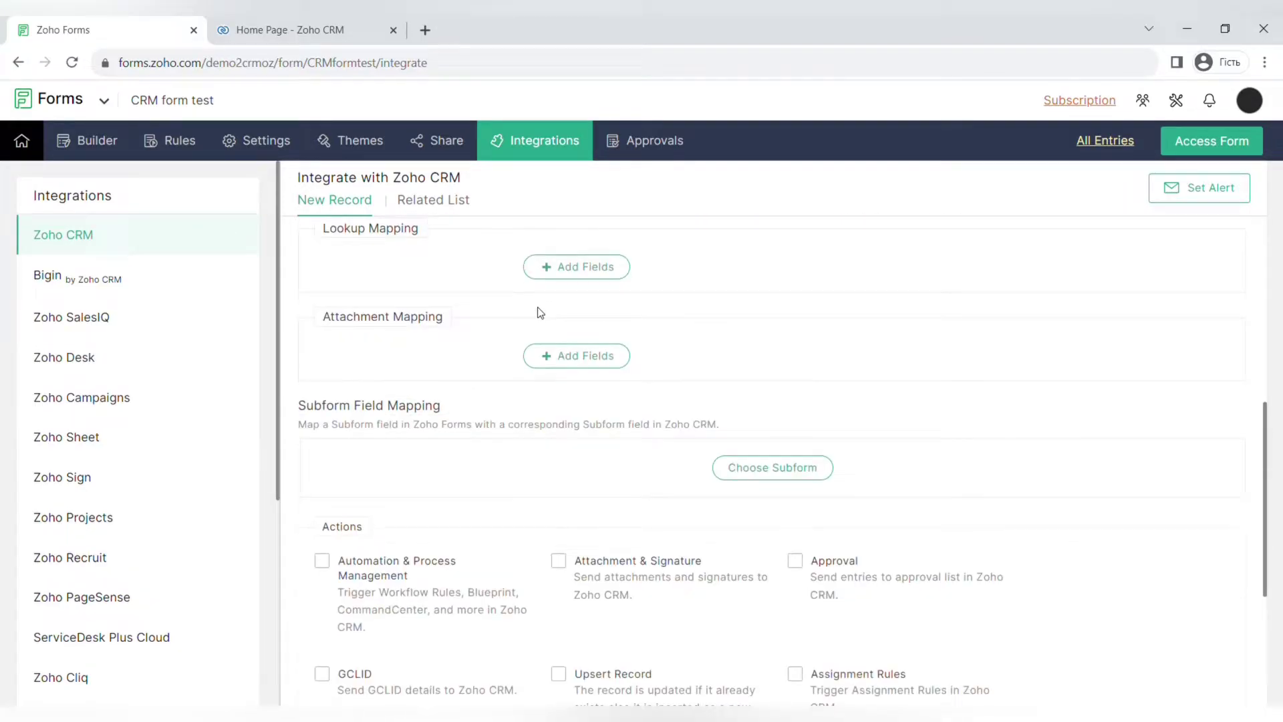
scroll(540, 312, up, 1)
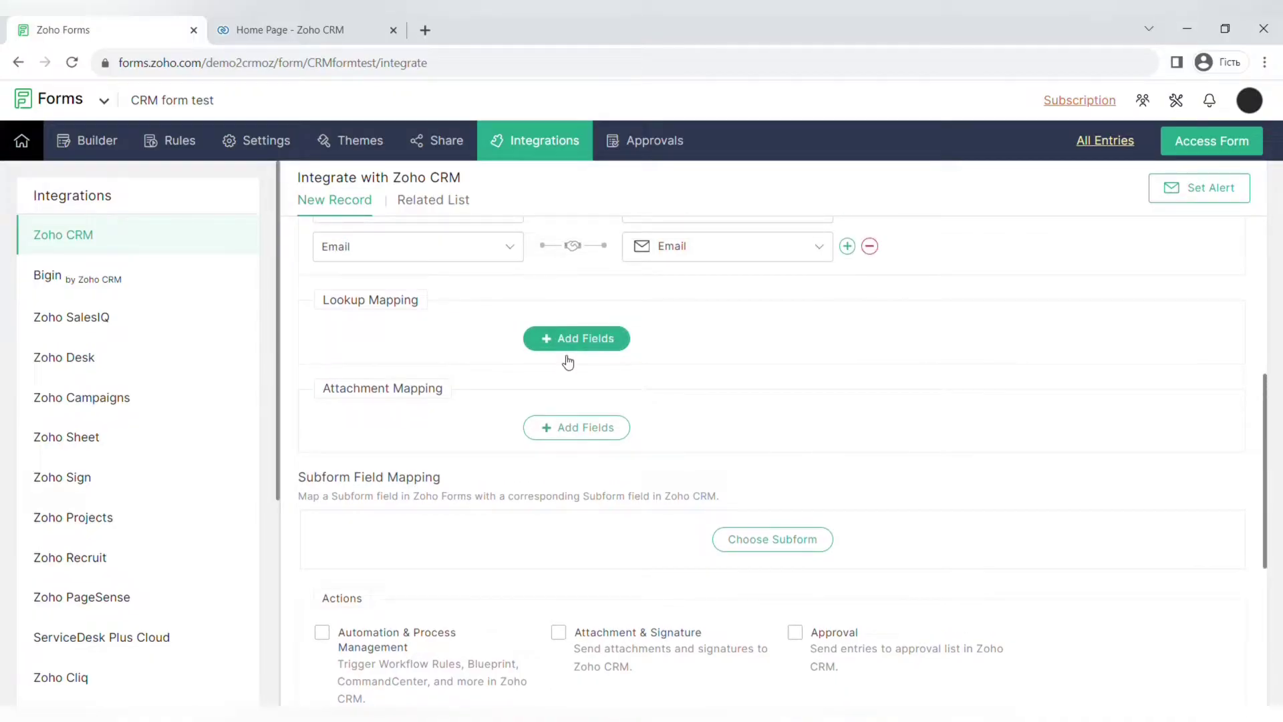
scroll(584, 443, down, 4)
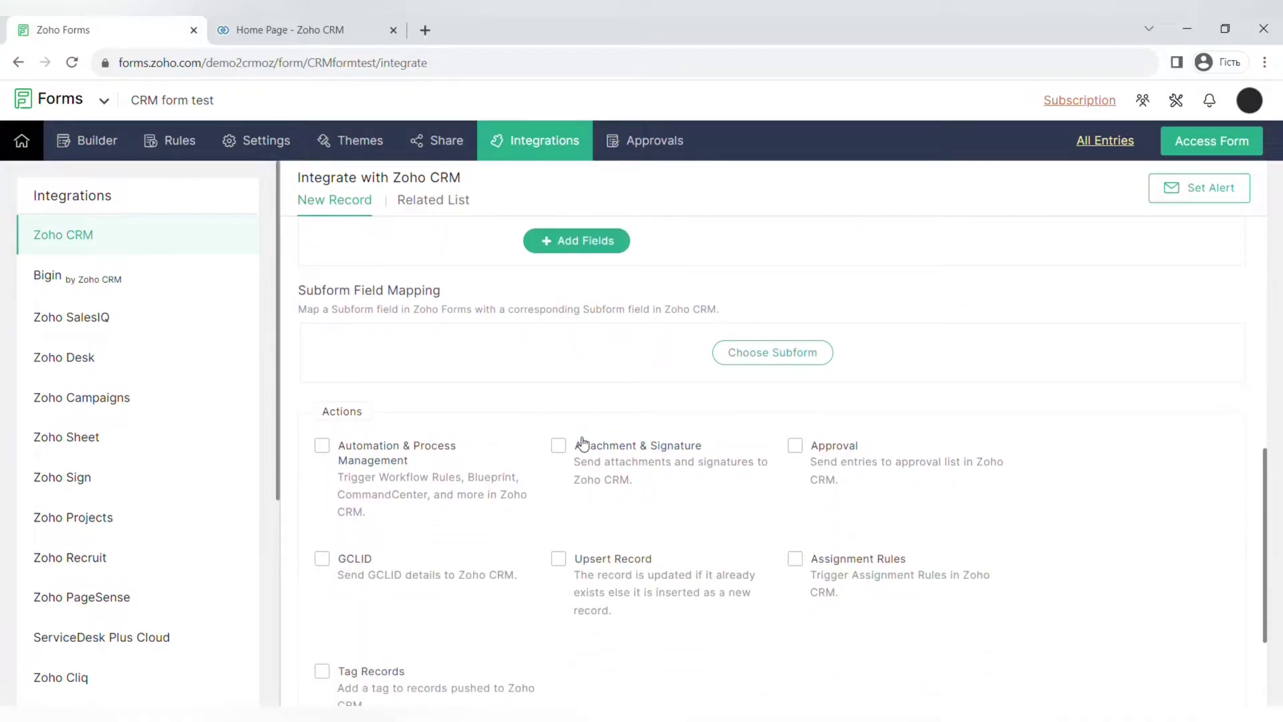
scroll(581, 442, down, 1)
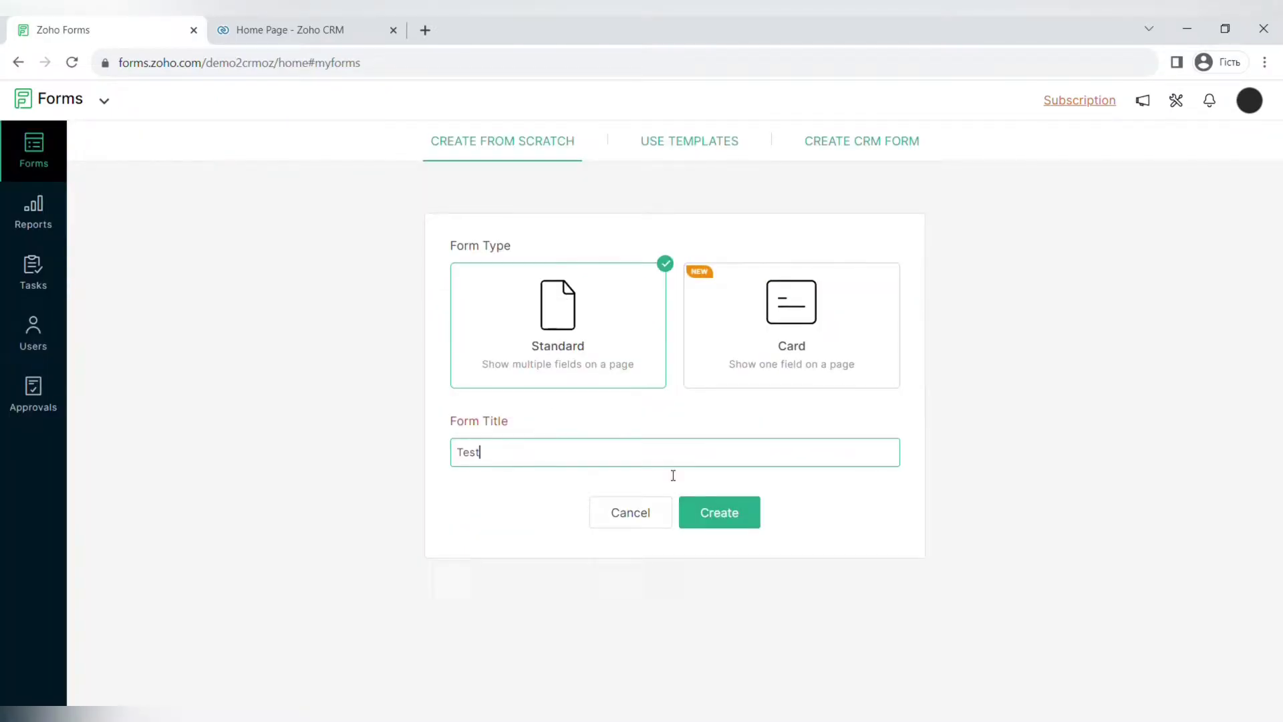
Create the blank Standard form titled 'Test'.
click(737, 525)
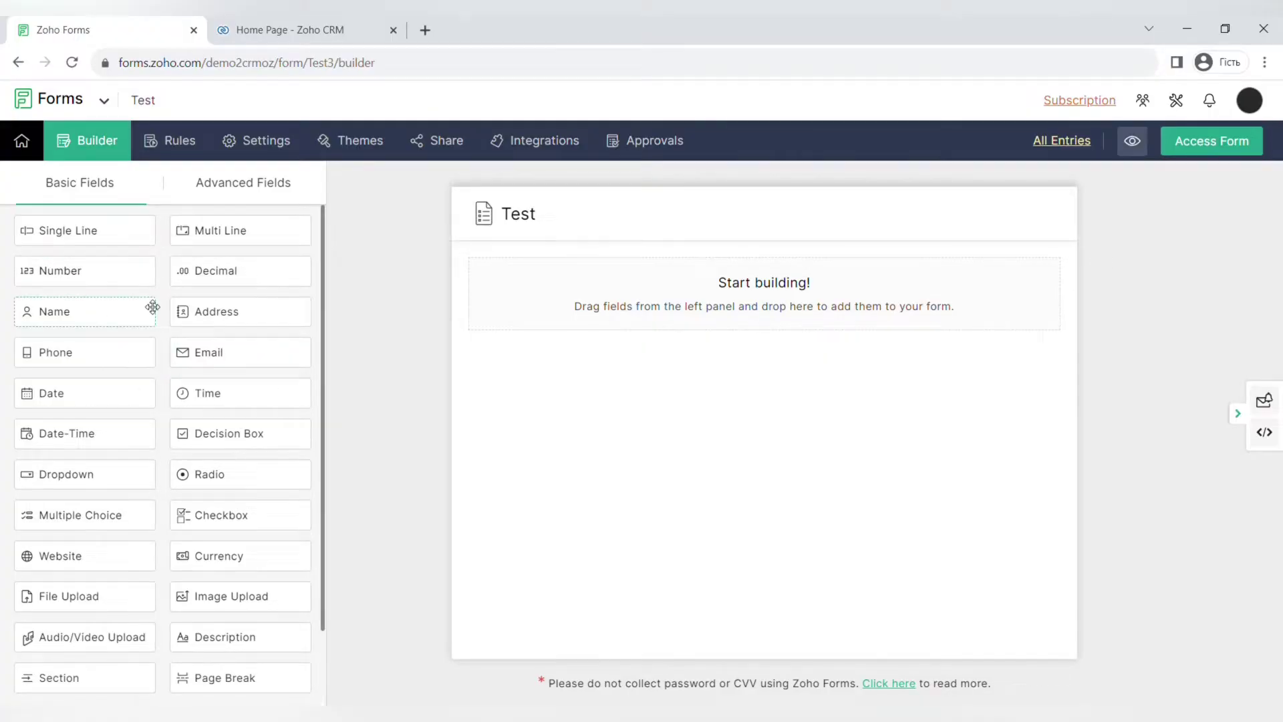
scroll(157, 374, down, 1)
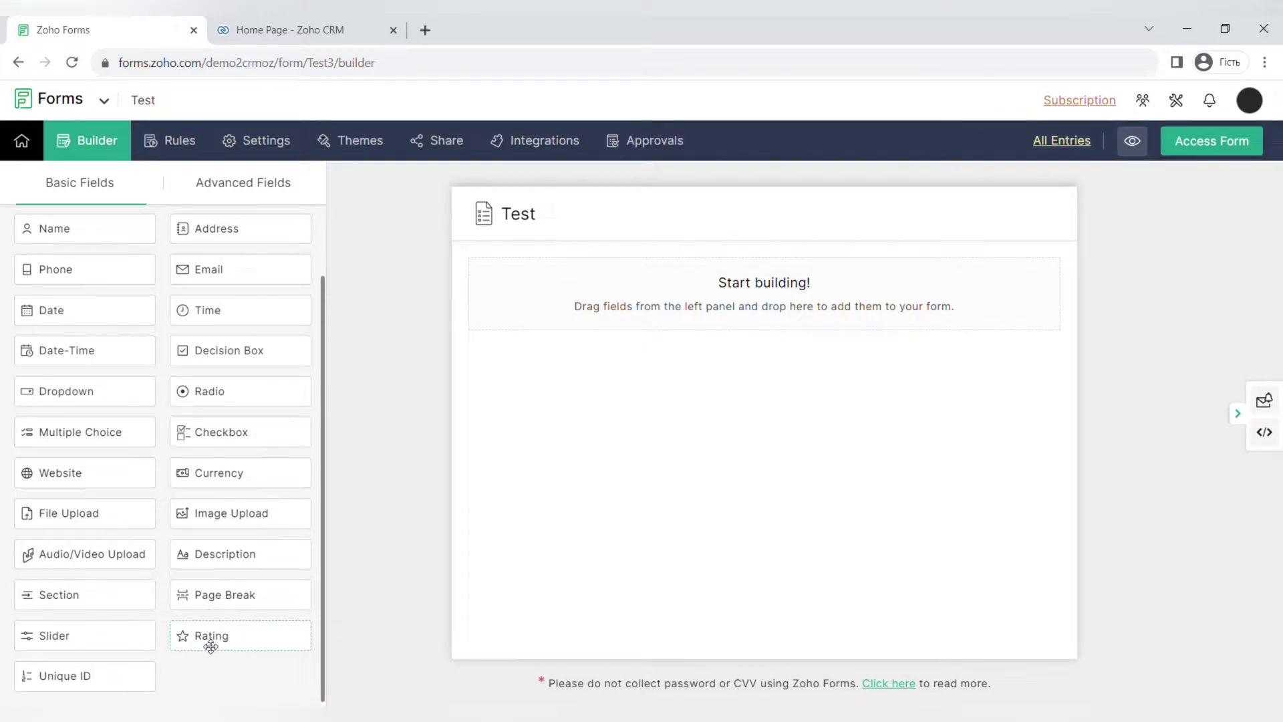
click(224, 187)
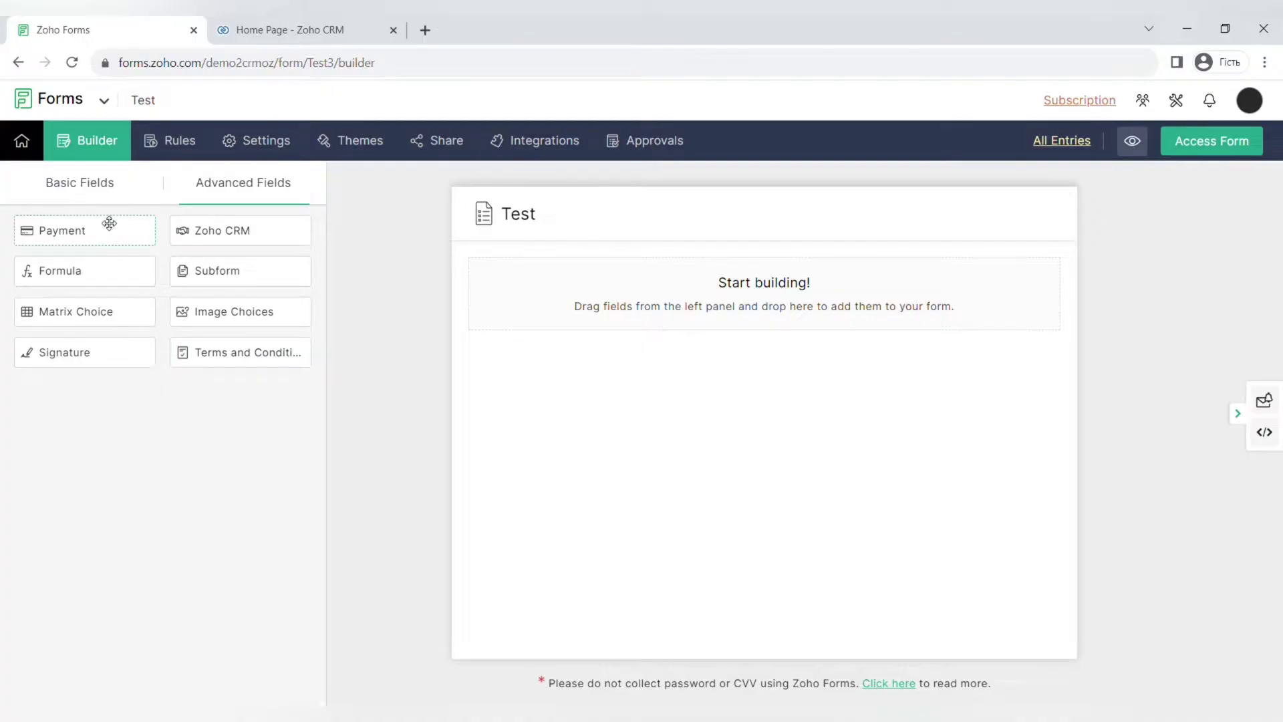
click(94, 189)
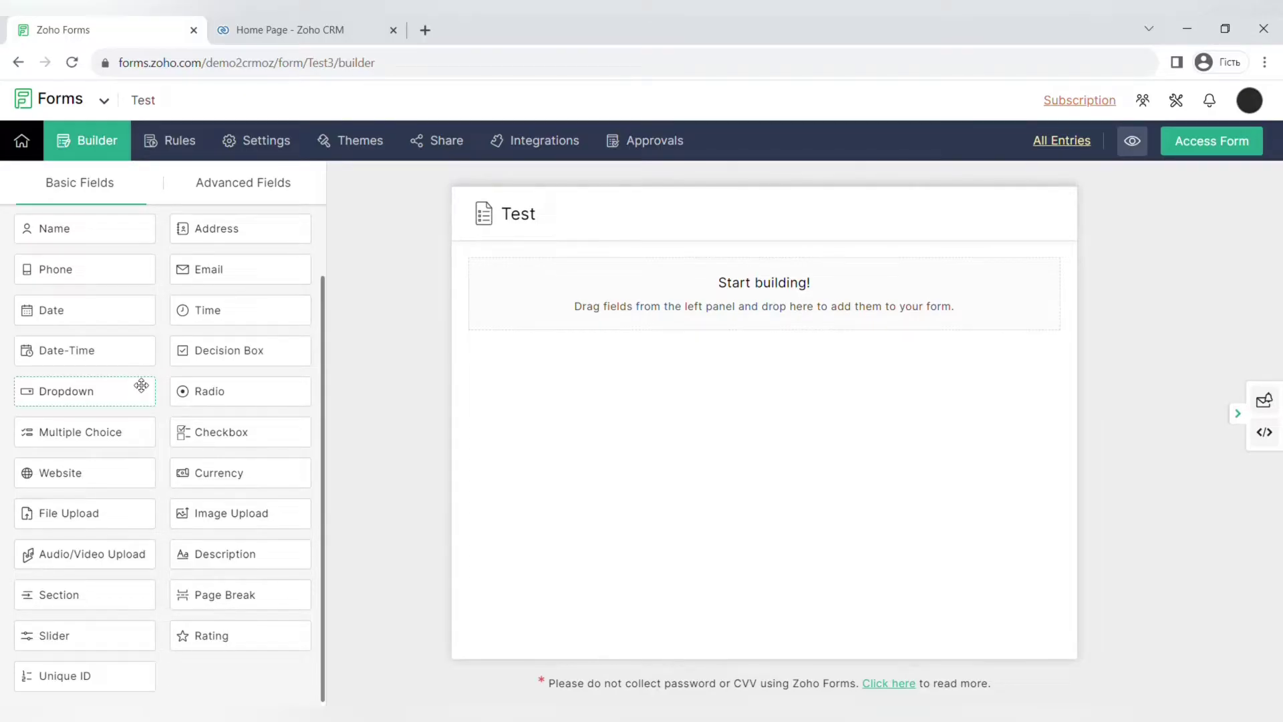
Add Name, Email, Phone and Date fields to the Test form.
scroll(141, 385, up, 2)
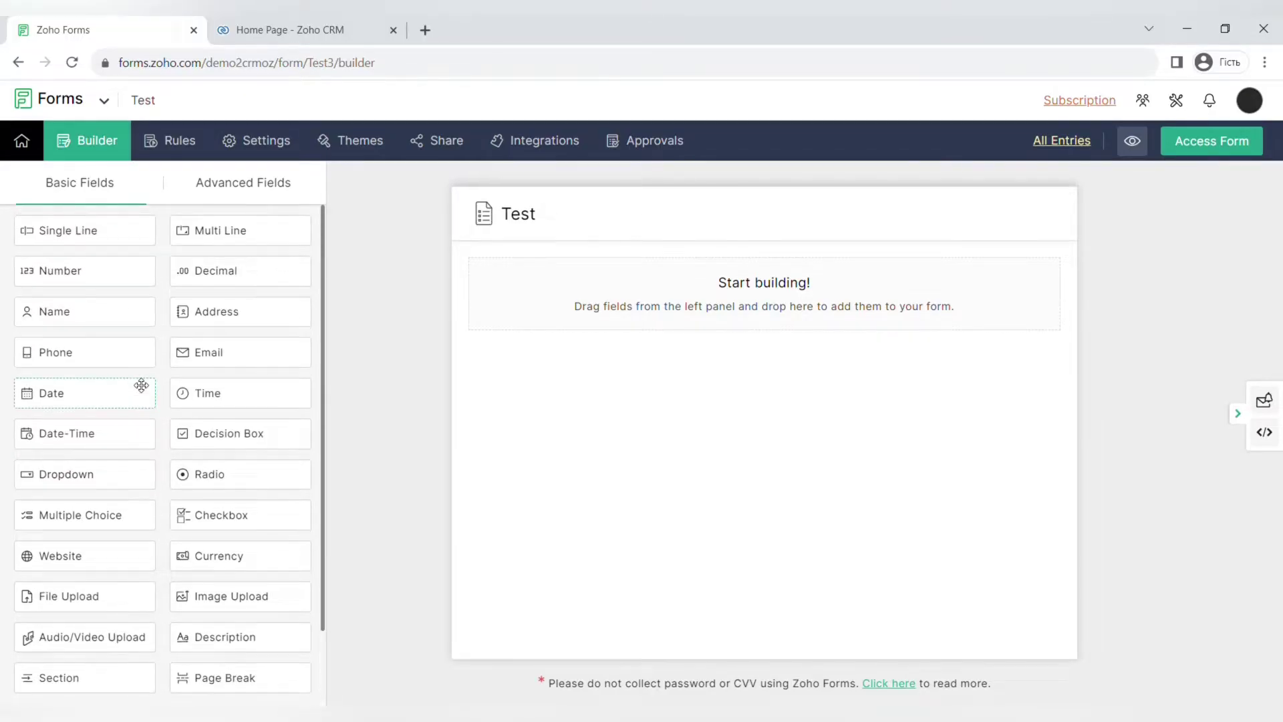
drag(48, 313, 544, 291)
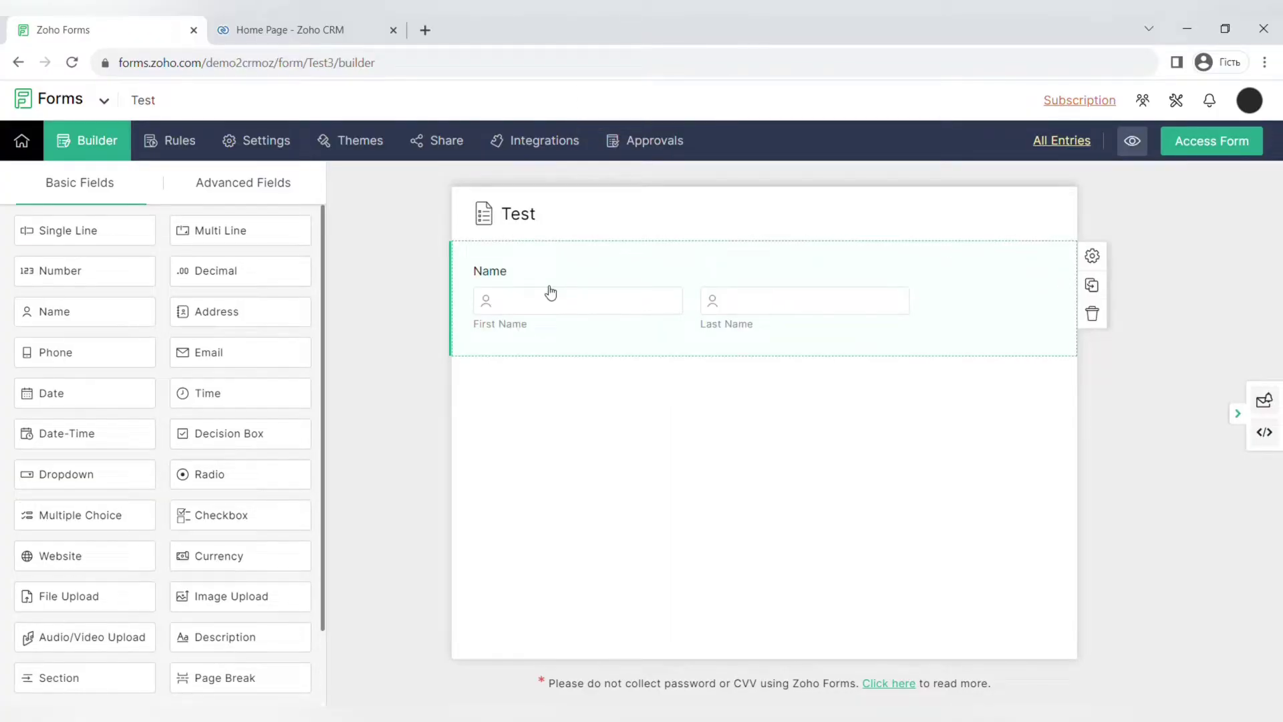
scroll(214, 399, down, 1)
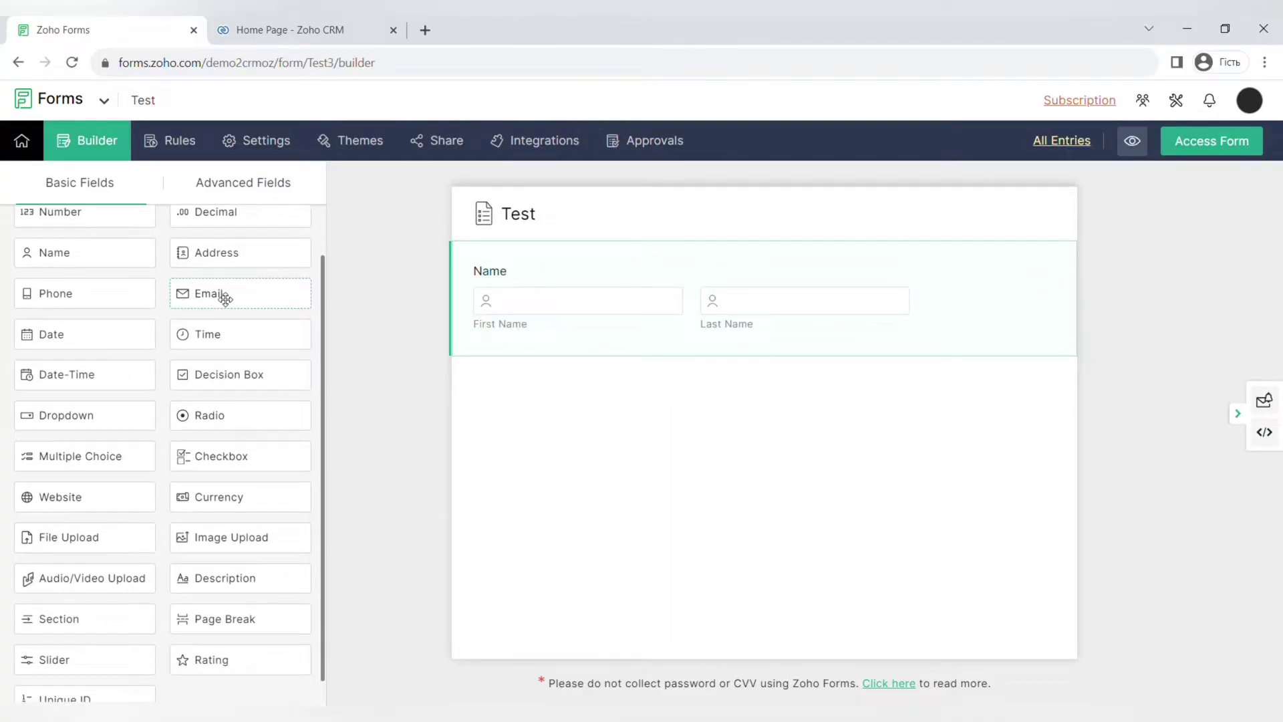
drag(223, 294, 541, 378)
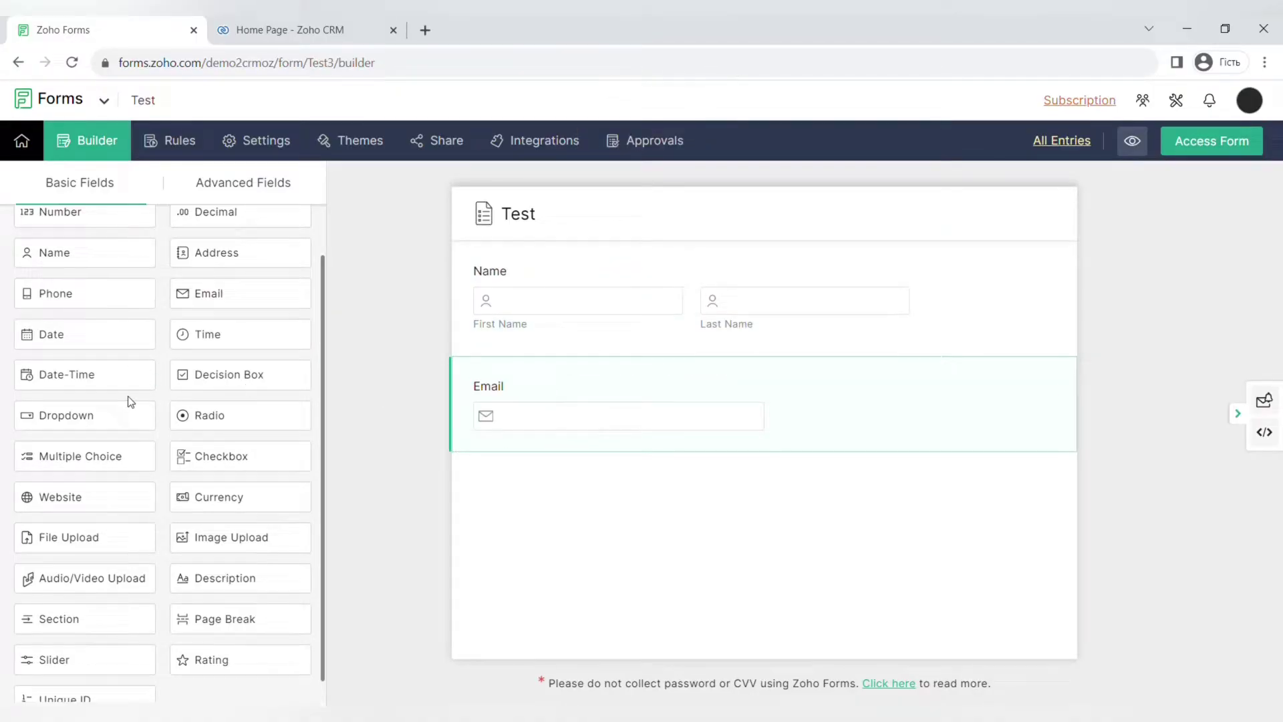
scroll(130, 401, up, 1)
drag(92, 360, 536, 464)
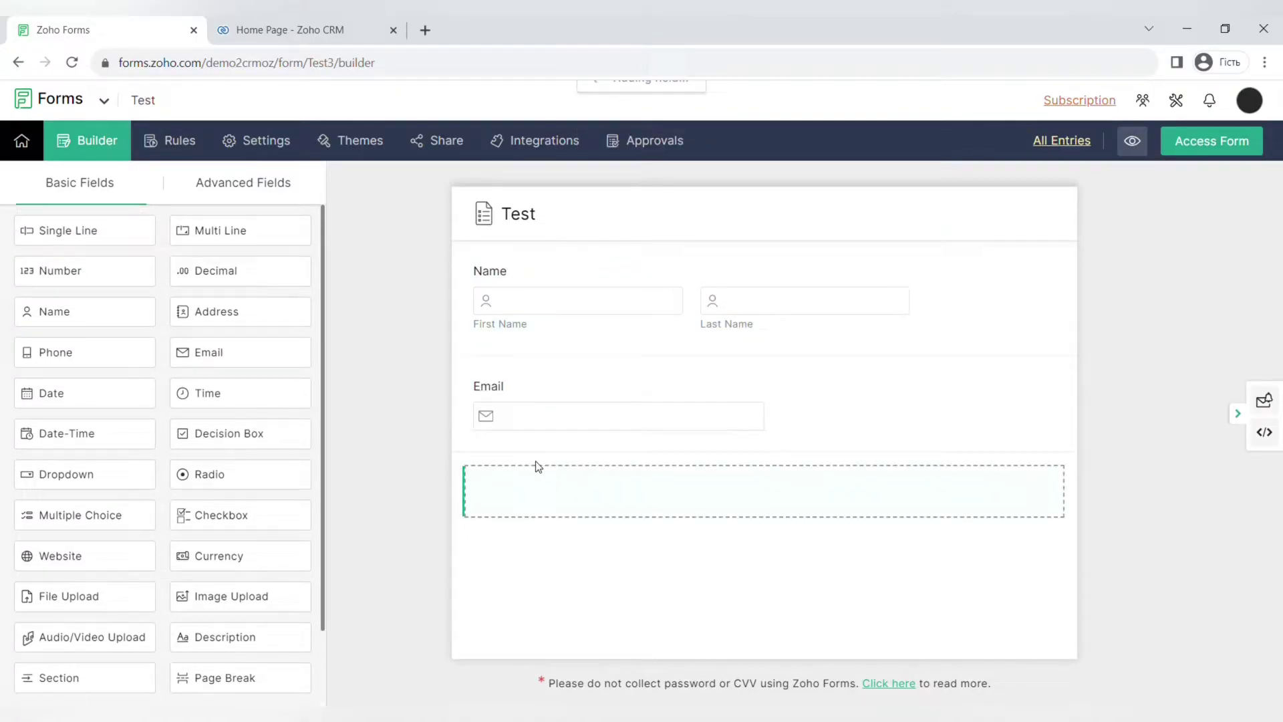
scroll(214, 452, down, 2)
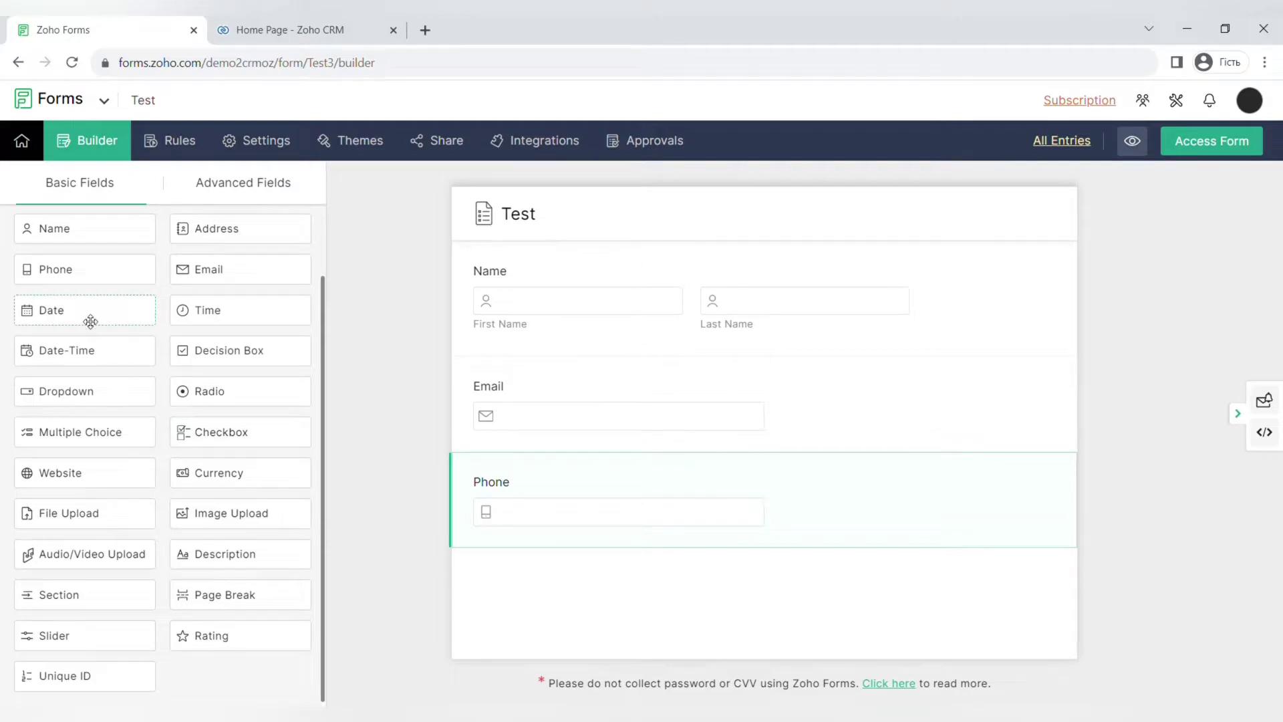
drag(88, 321, 597, 560)
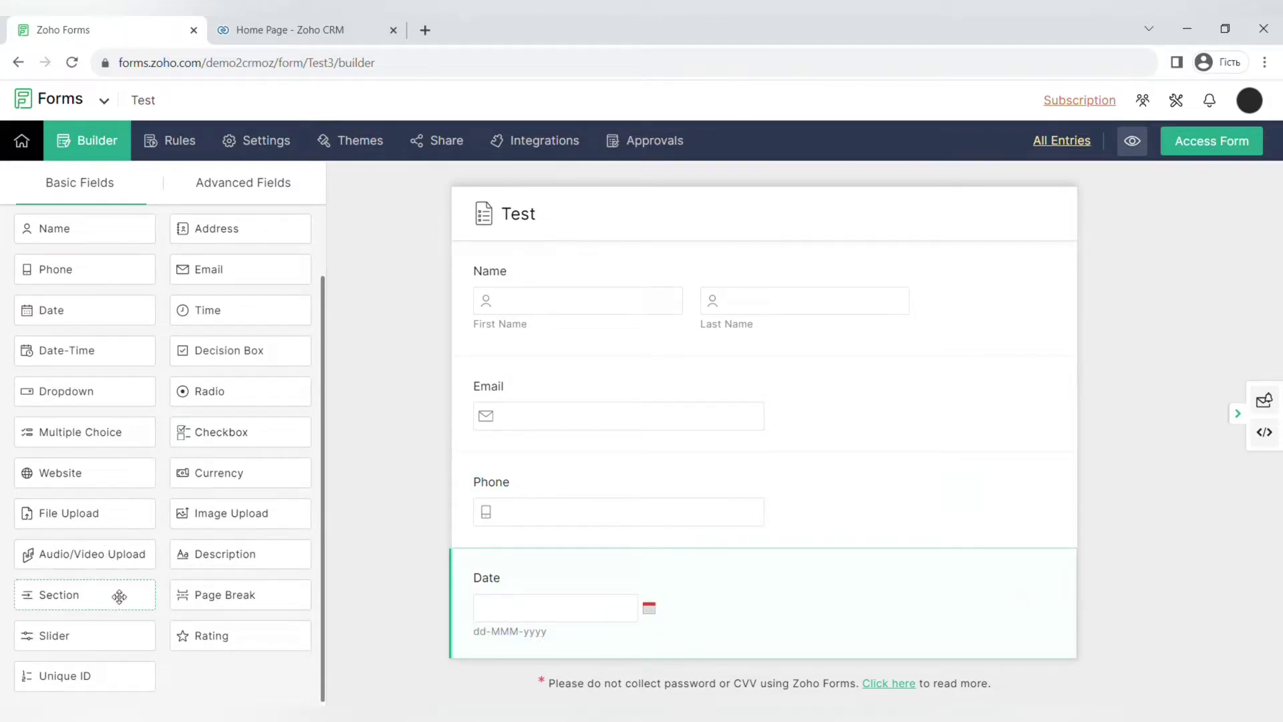
Add the feedback description and move it to the top, above Name.
drag(225, 553, 680, 541)
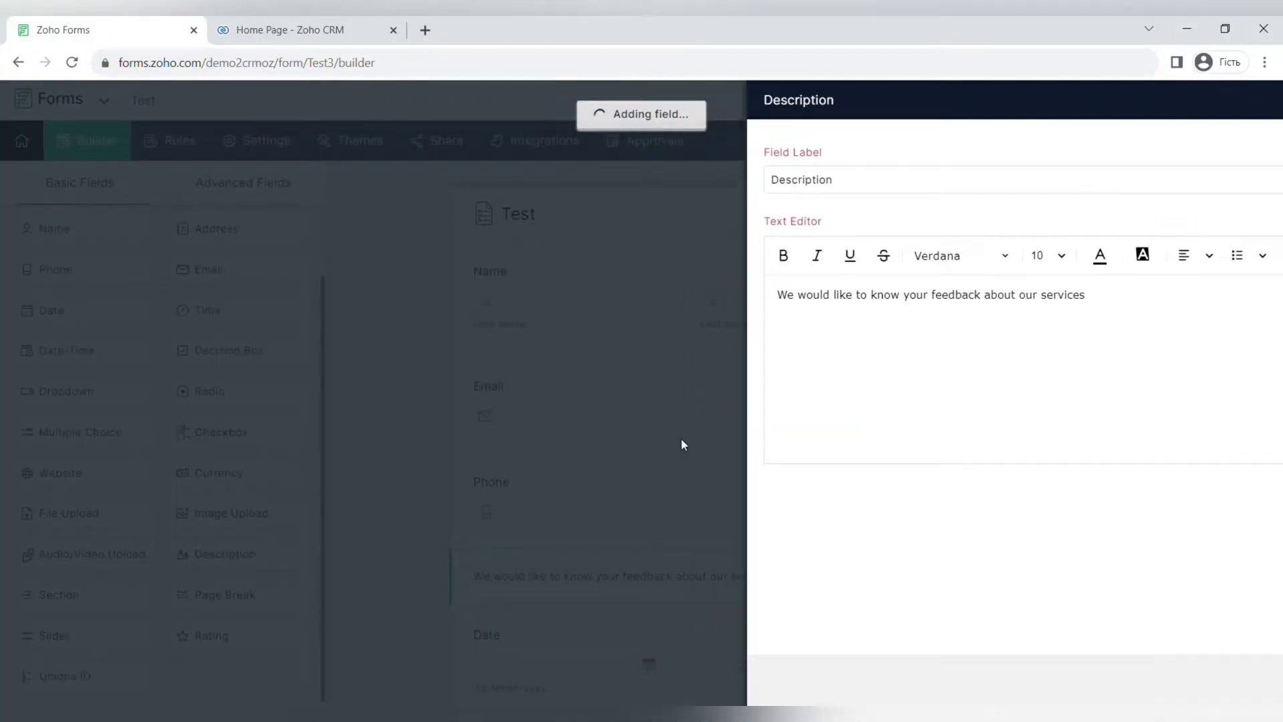
scroll(762, 595, down, 1)
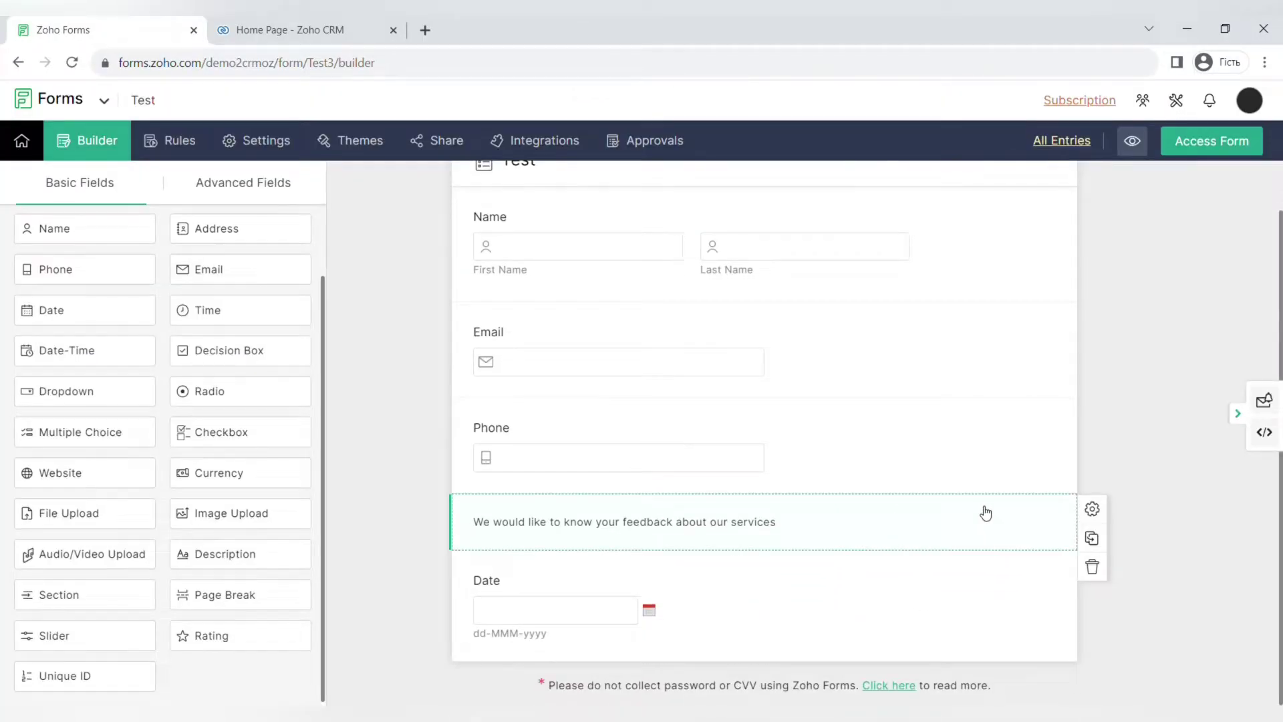
scroll(976, 541, up, 1)
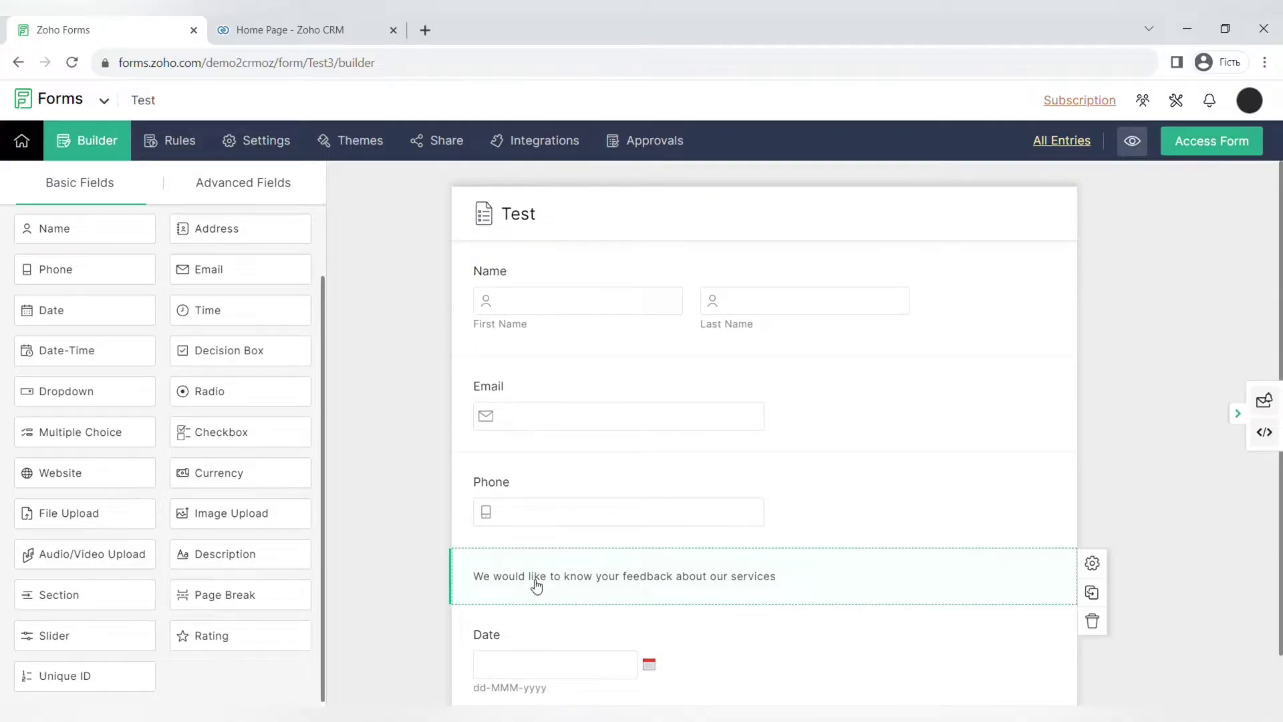
drag(533, 582, 524, 235)
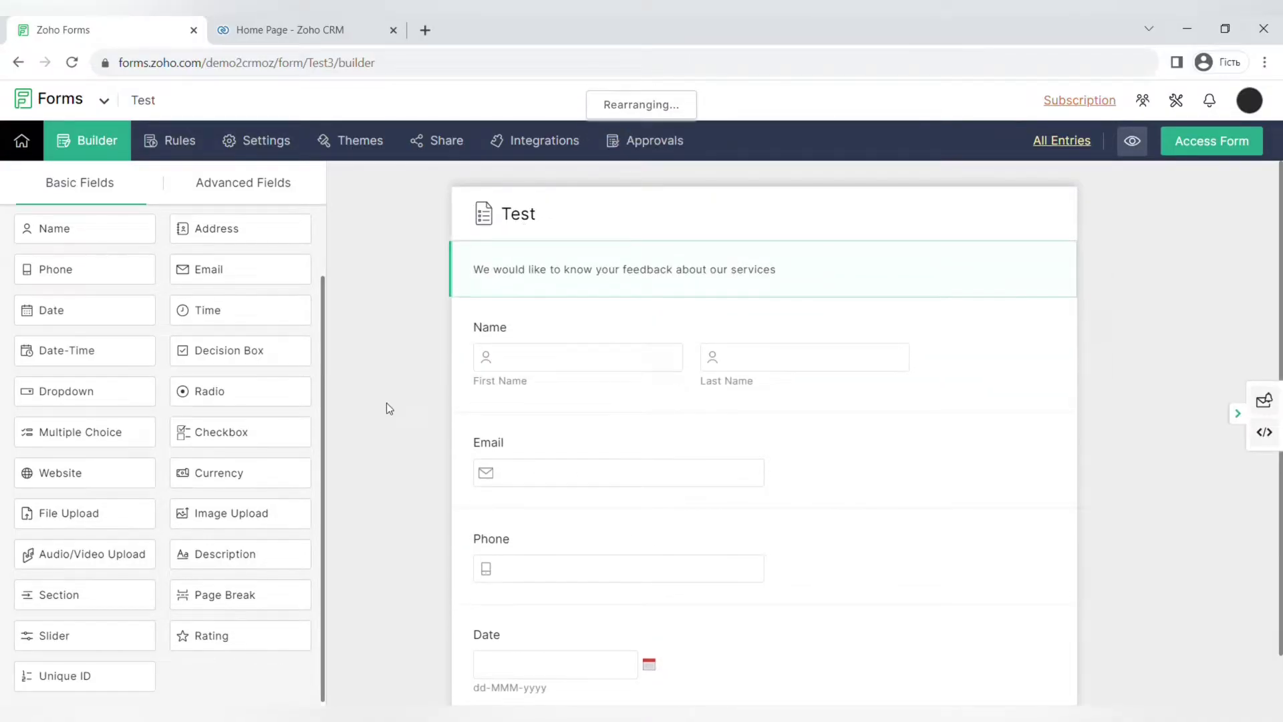
scroll(387, 408, down, 1)
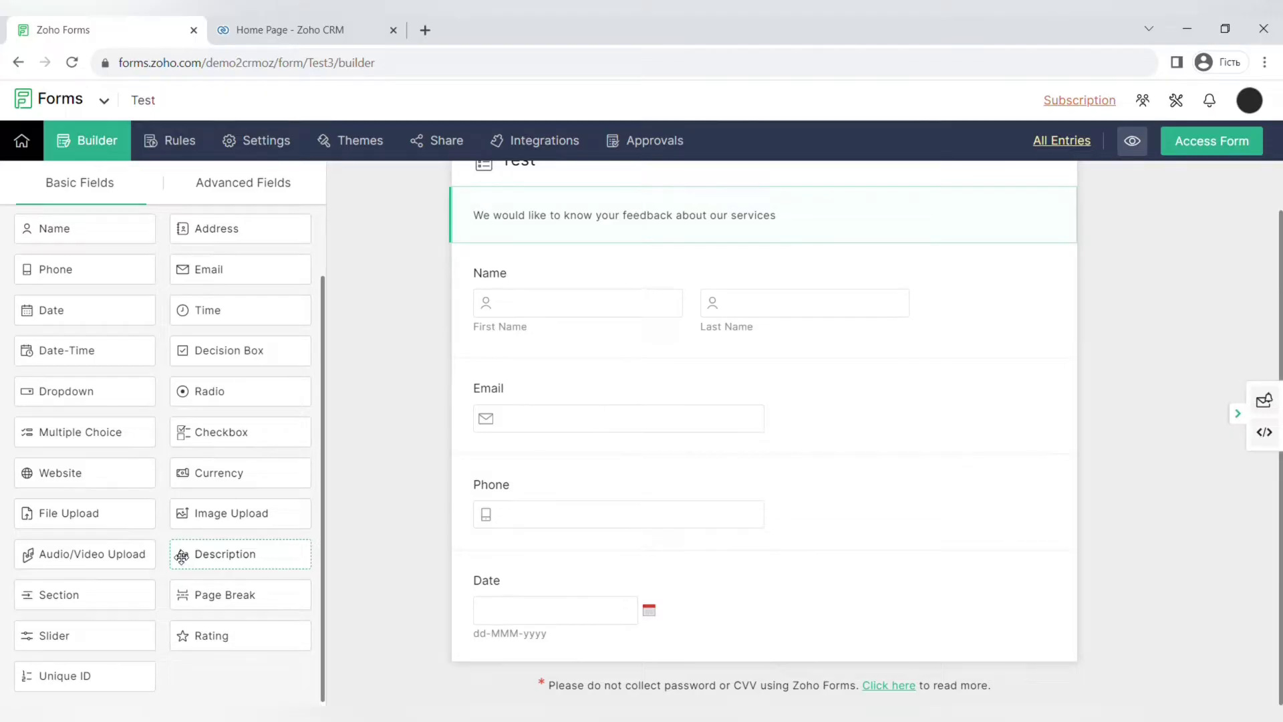
Add a Rating field and an Image Upload field below Date.
drag(229, 636, 569, 646)
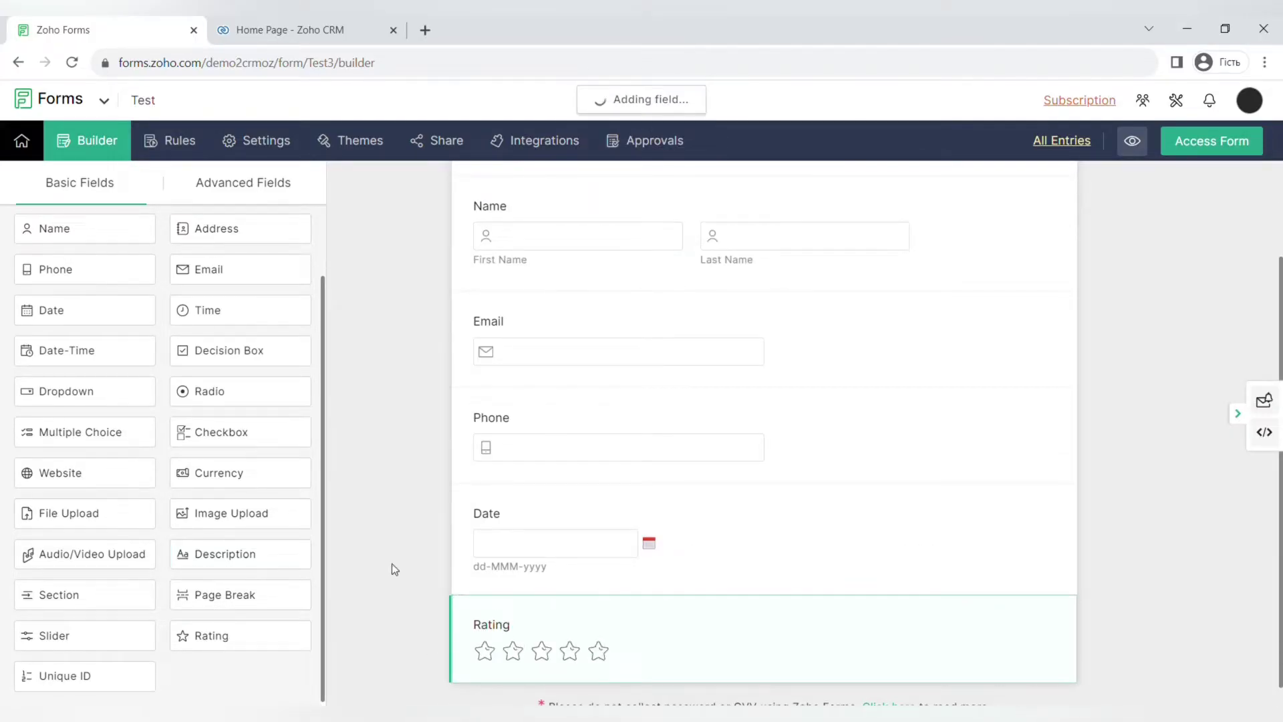
drag(254, 518, 849, 635)
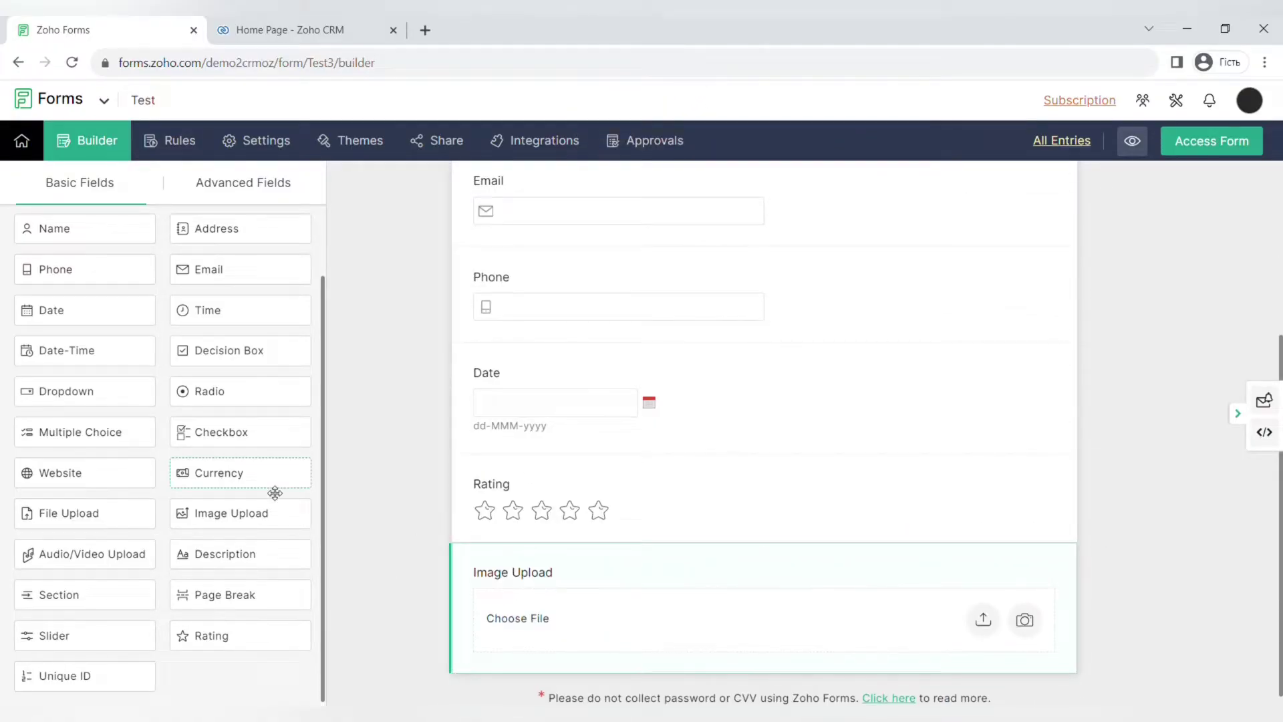
scroll(275, 492, up, 1)
scroll(275, 492, up, 2)
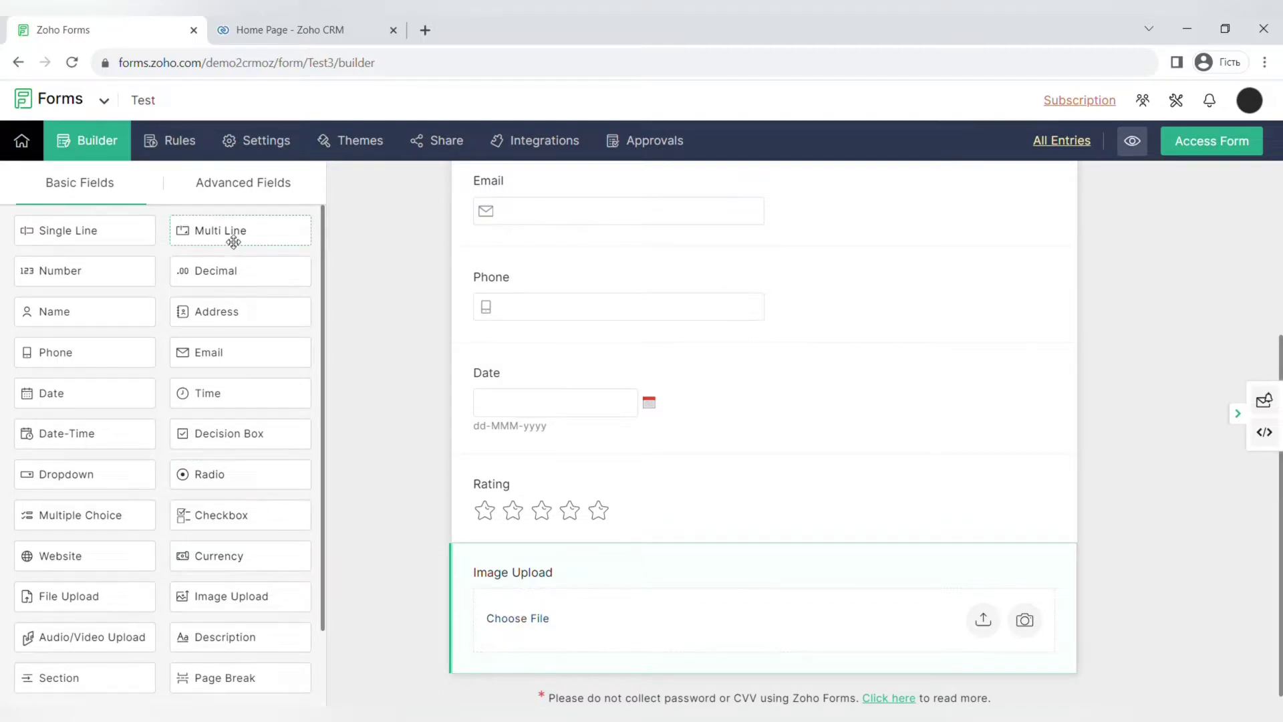
Add a Multi Line field below Rating labelled 'Leave us the feedback', size Small, and save.
drag(232, 240, 572, 576)
scroll(545, 344, down, 2)
click(527, 411)
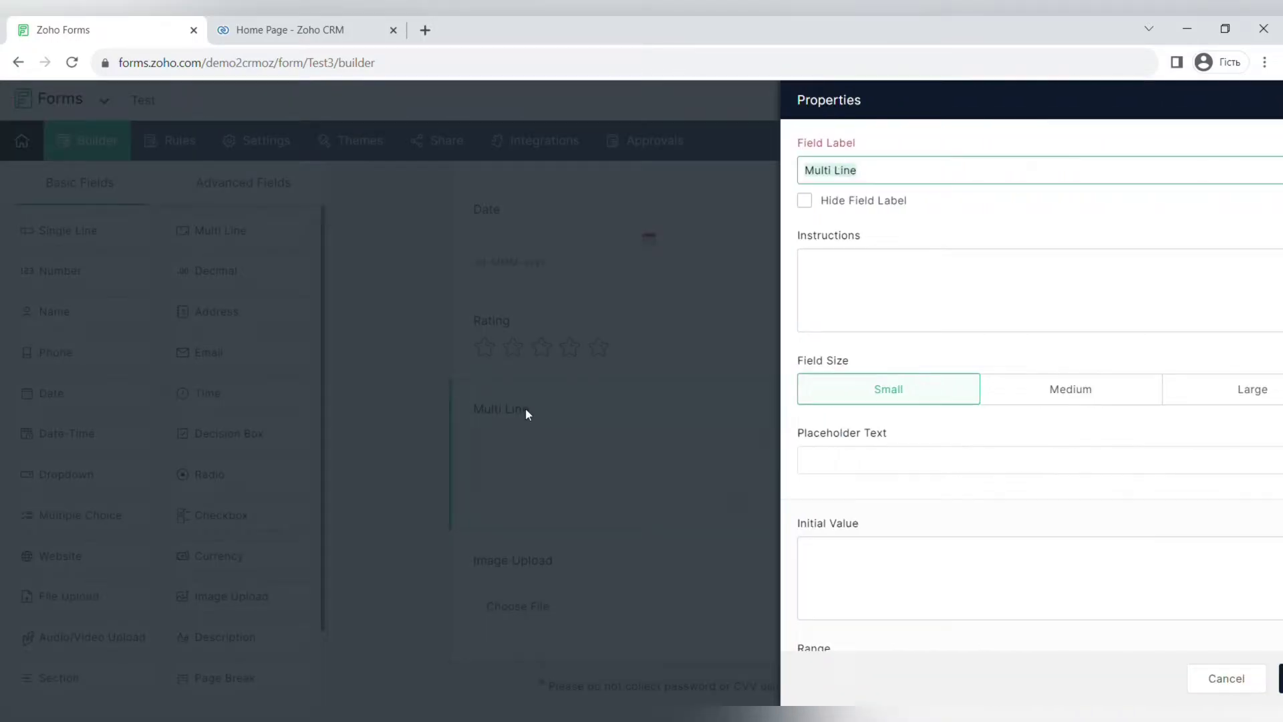
triple_click(805, 178)
key(BackSpace)
text(Leave u)
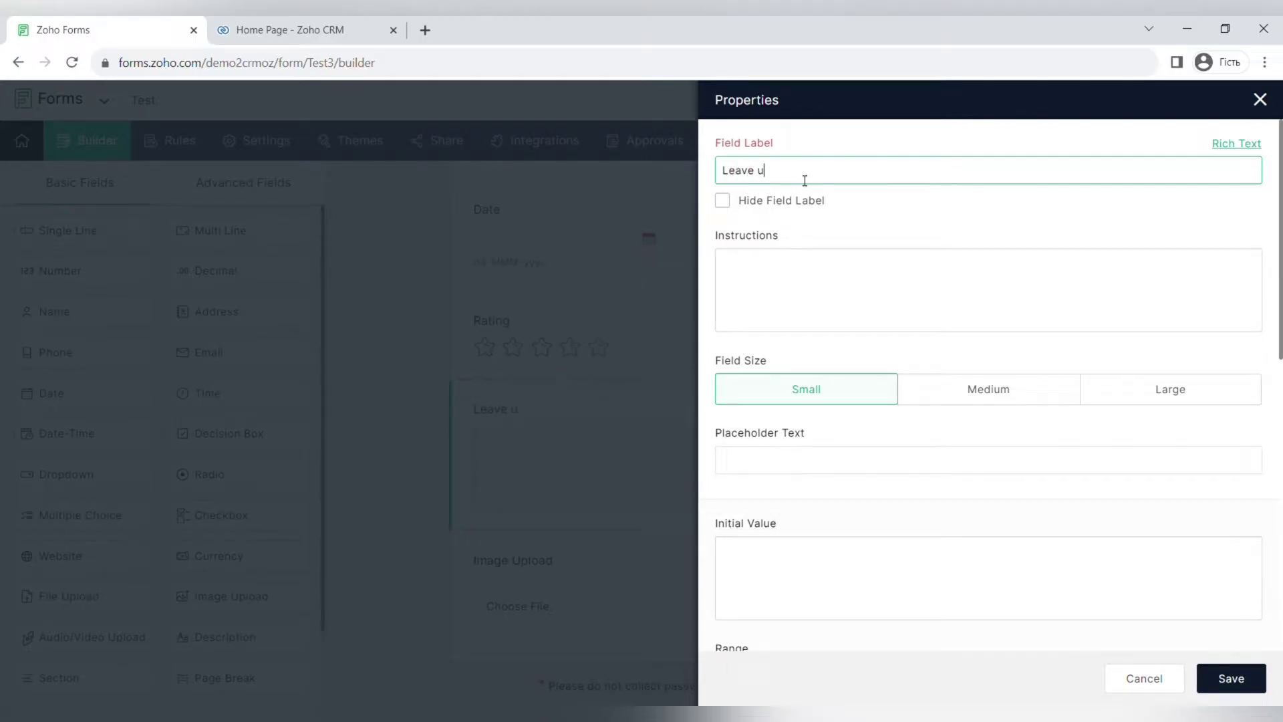
text(s the feedback)
click(996, 389)
click(1135, 393)
click(847, 400)
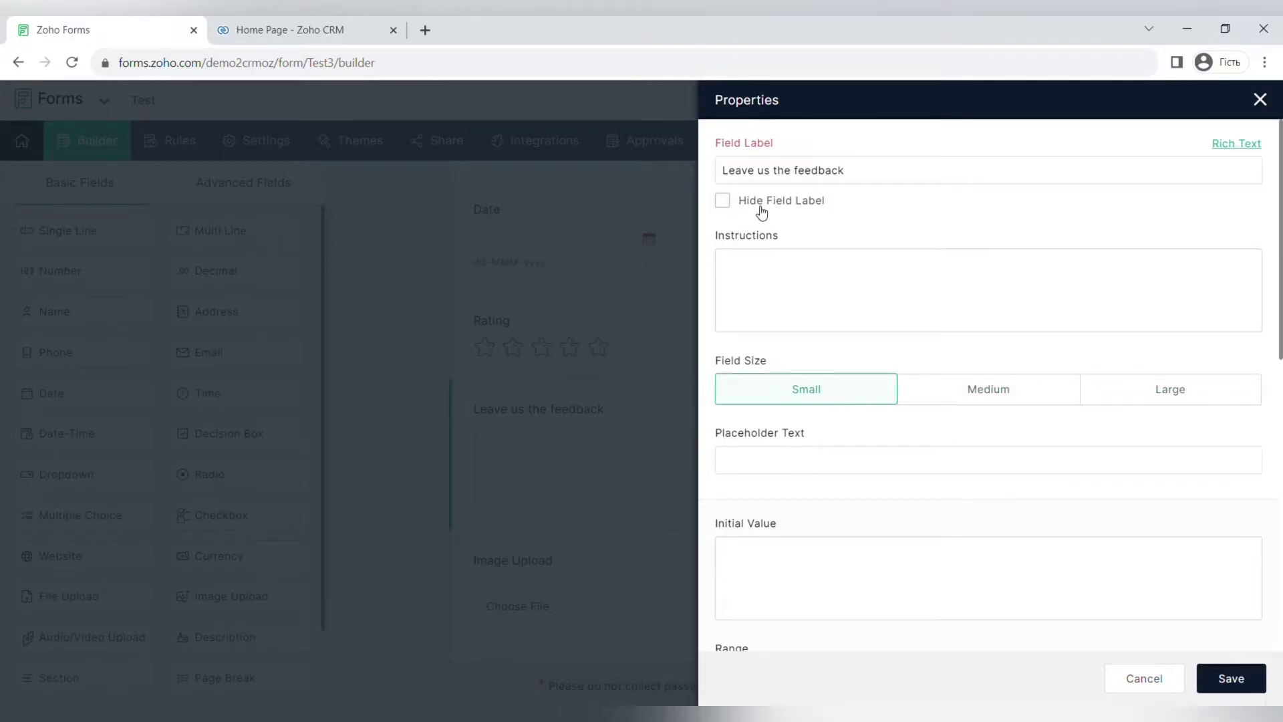
scroll(818, 373, down, 6)
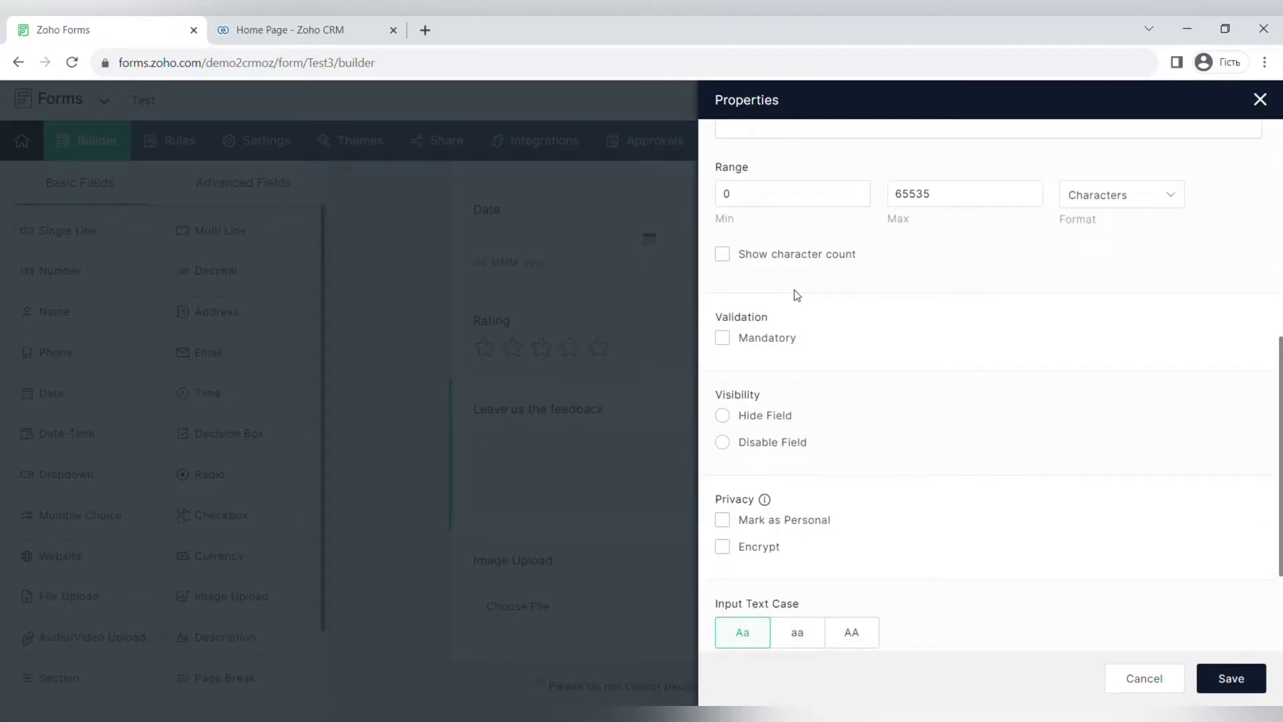
scroll(796, 293, up, 1)
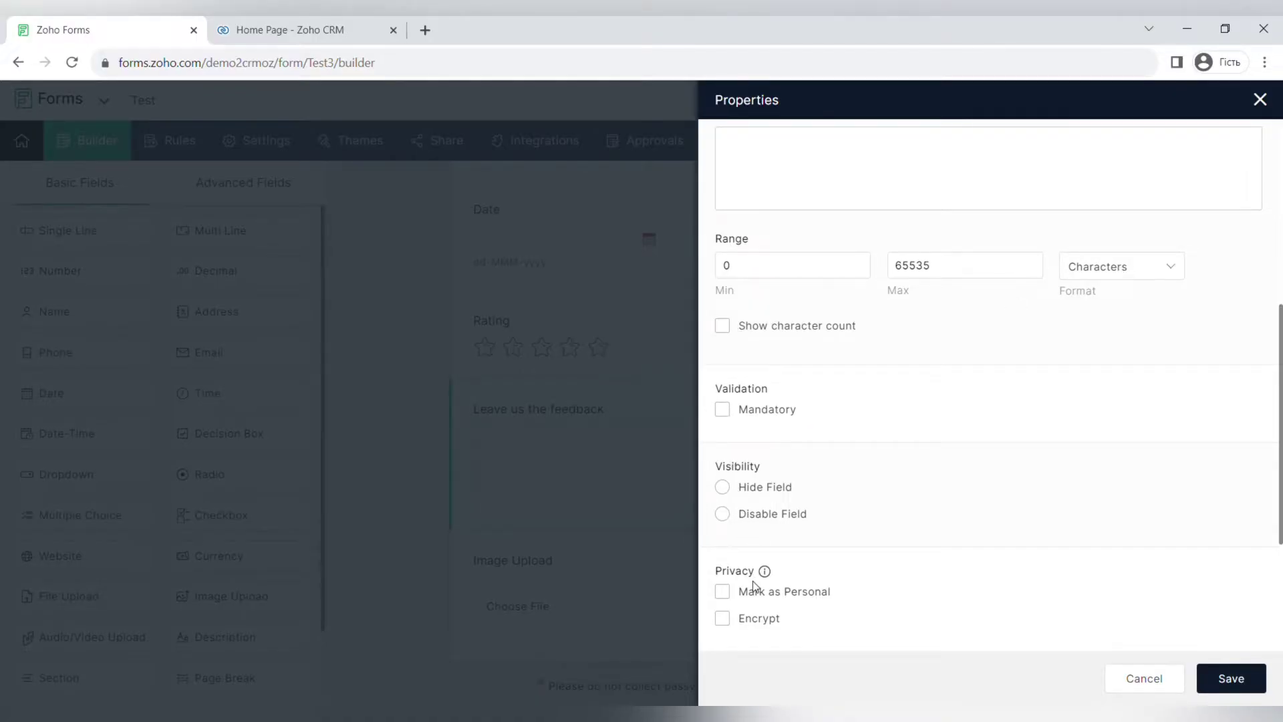
click(1238, 688)
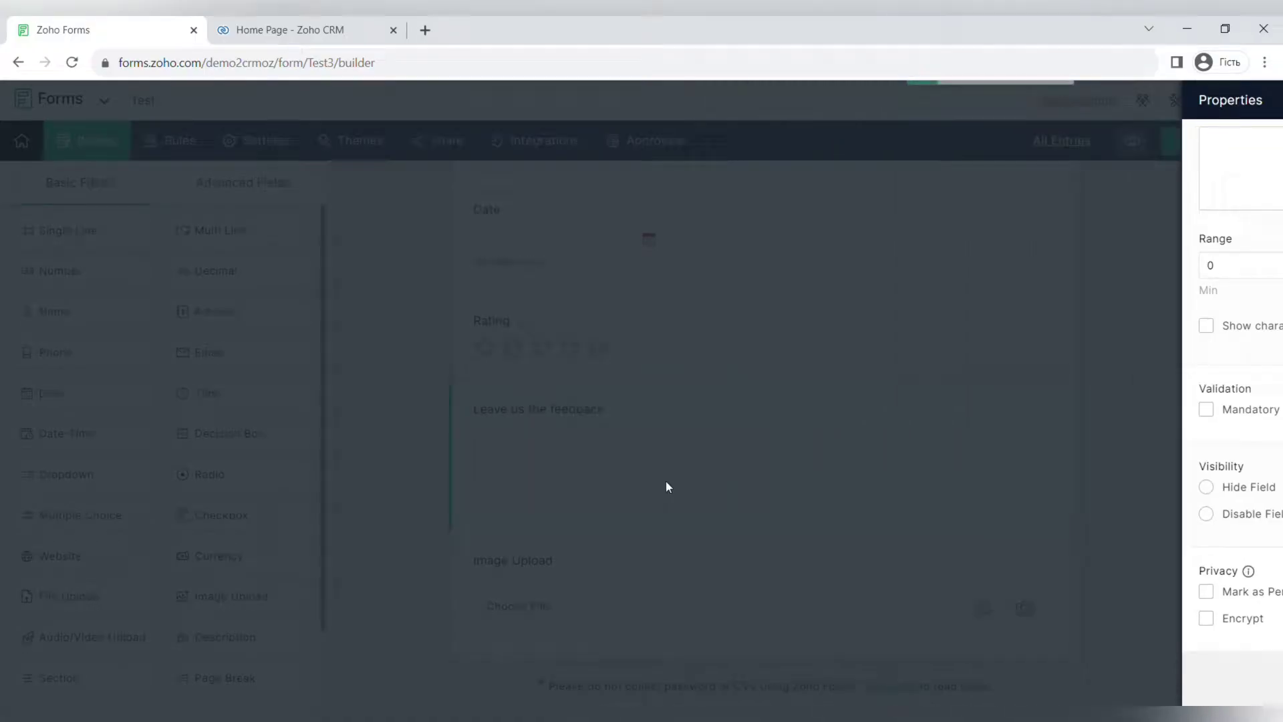
scroll(668, 486, up, 6)
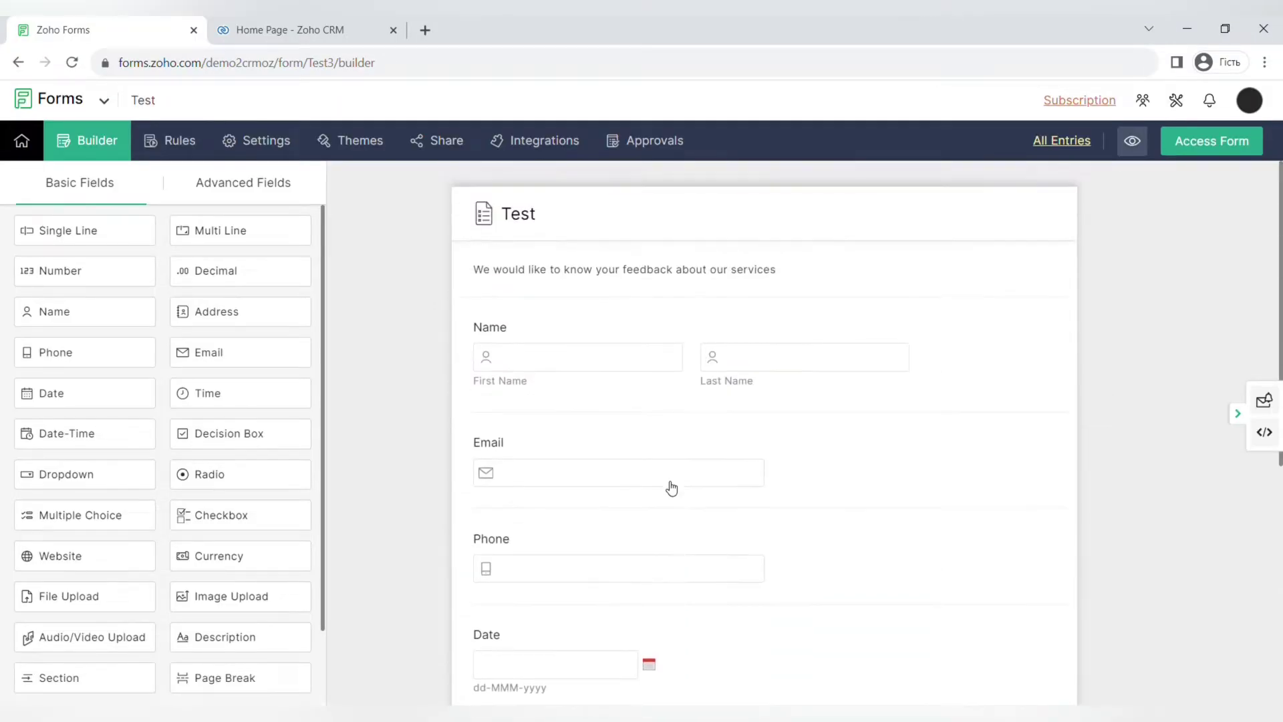
Make the Name field's First Name and Last Name mandatory and save.
click(713, 336)
scroll(848, 464, down, 3)
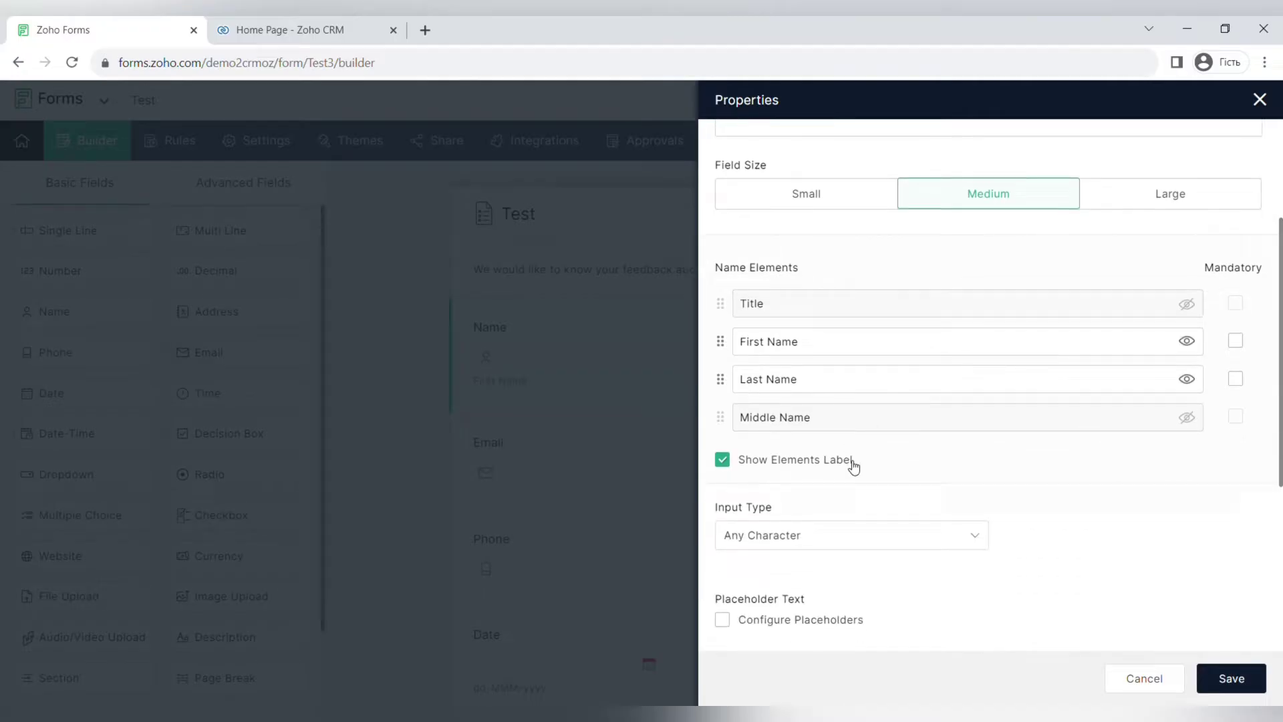
scroll(854, 467, down, 4)
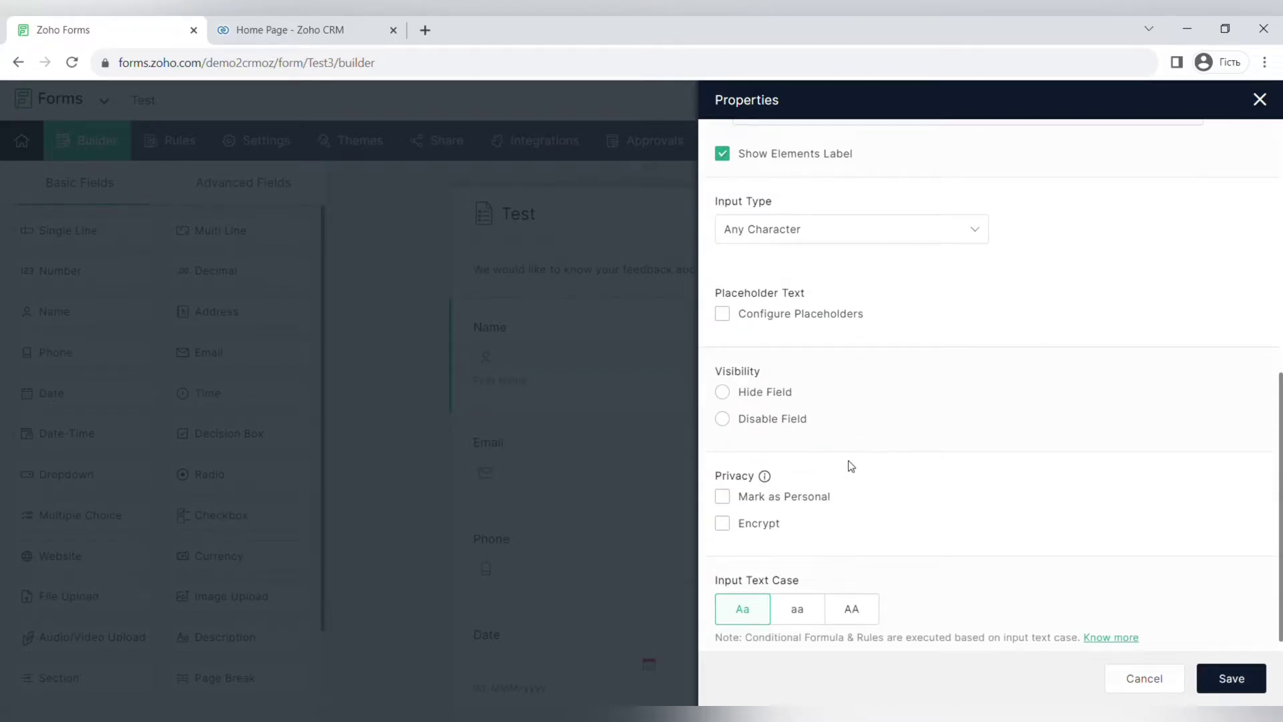
scroll(850, 466, up, 2)
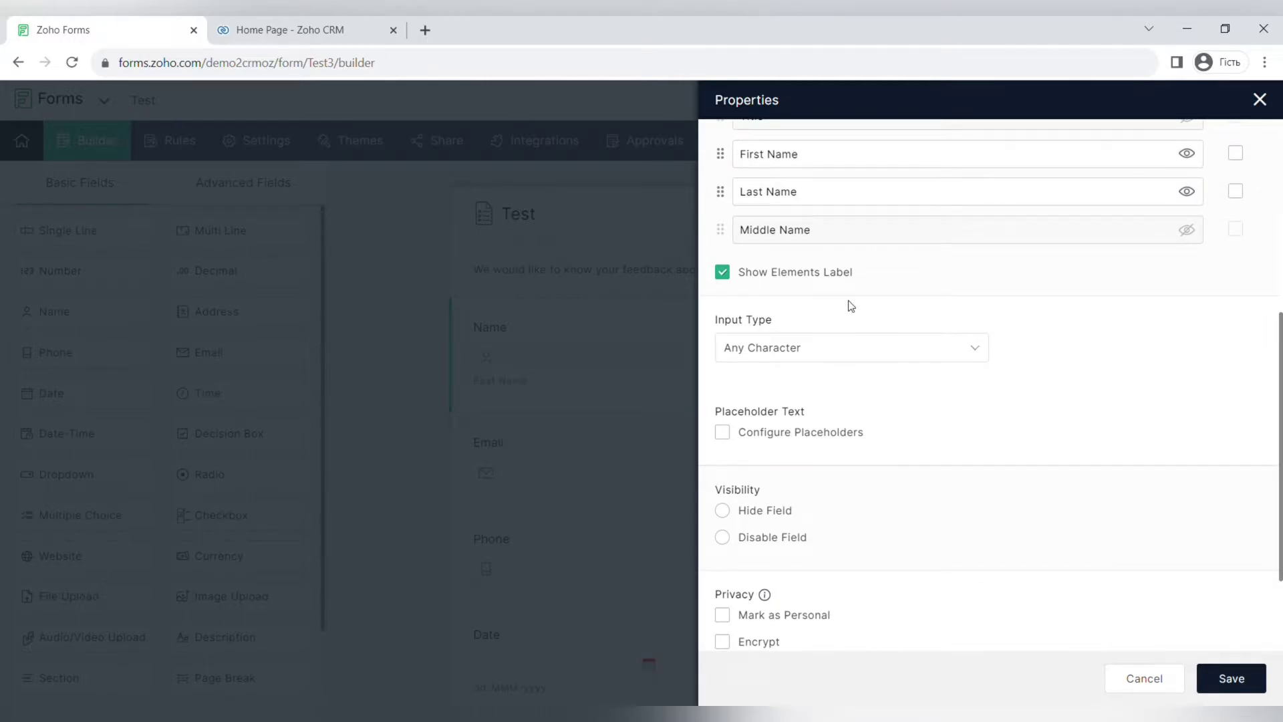
click(865, 351)
click(865, 350)
scroll(866, 349, down, 2)
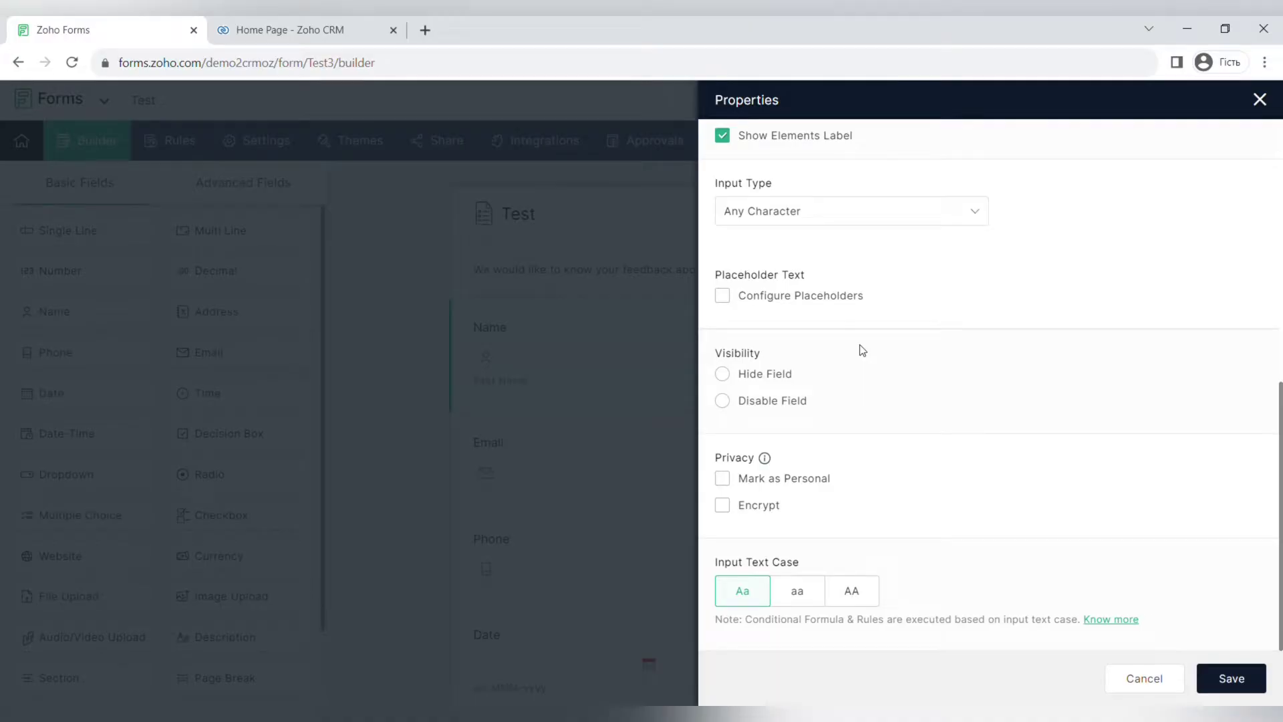
scroll(863, 351, up, 7)
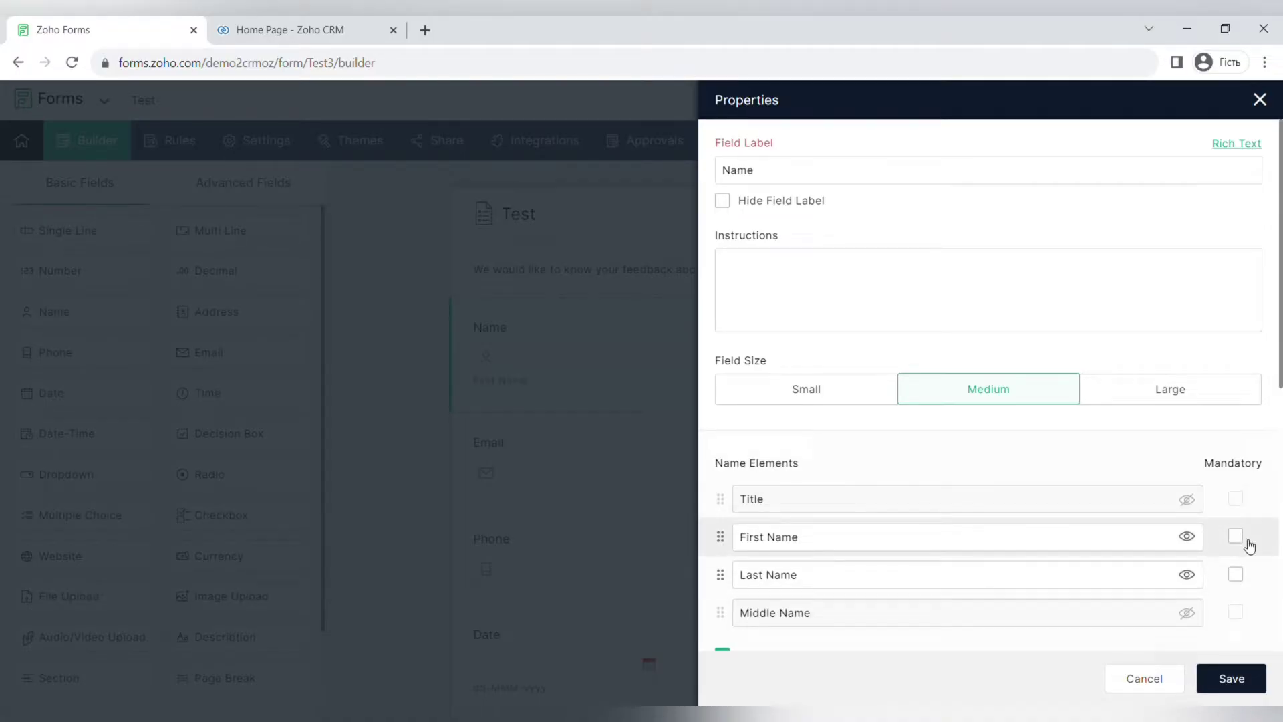
click(1242, 578)
click(1235, 538)
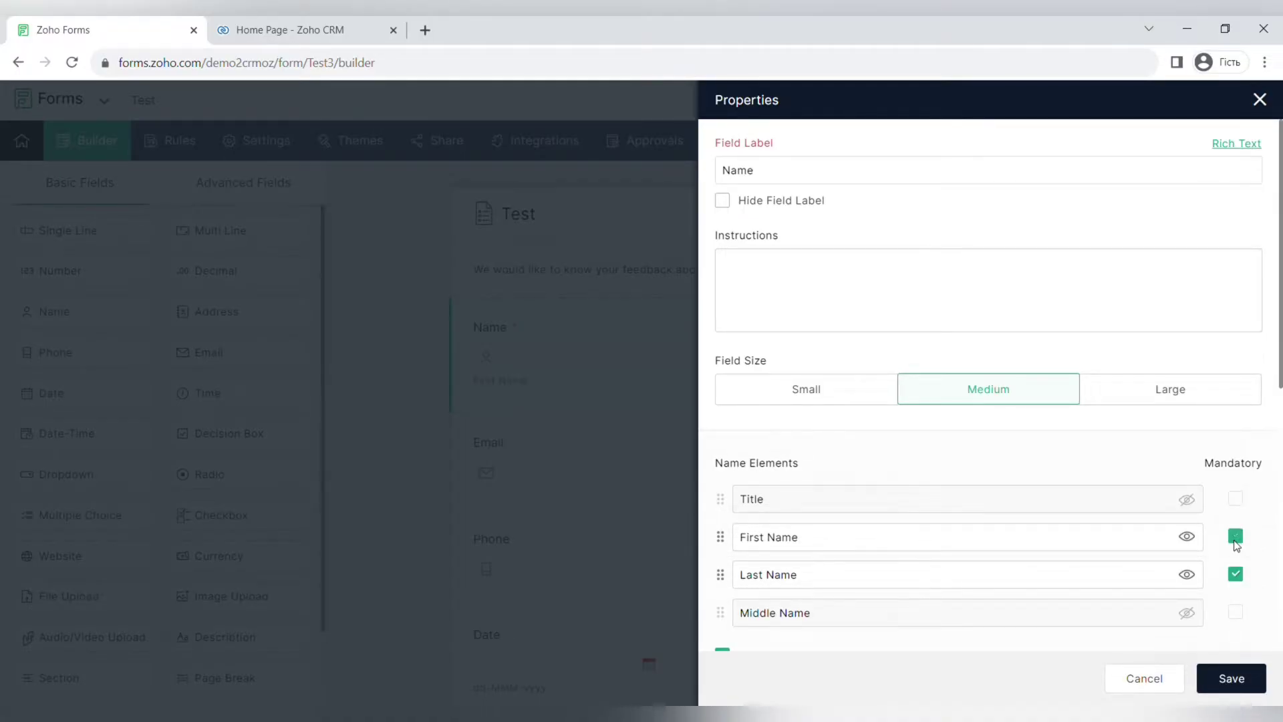
click(1225, 676)
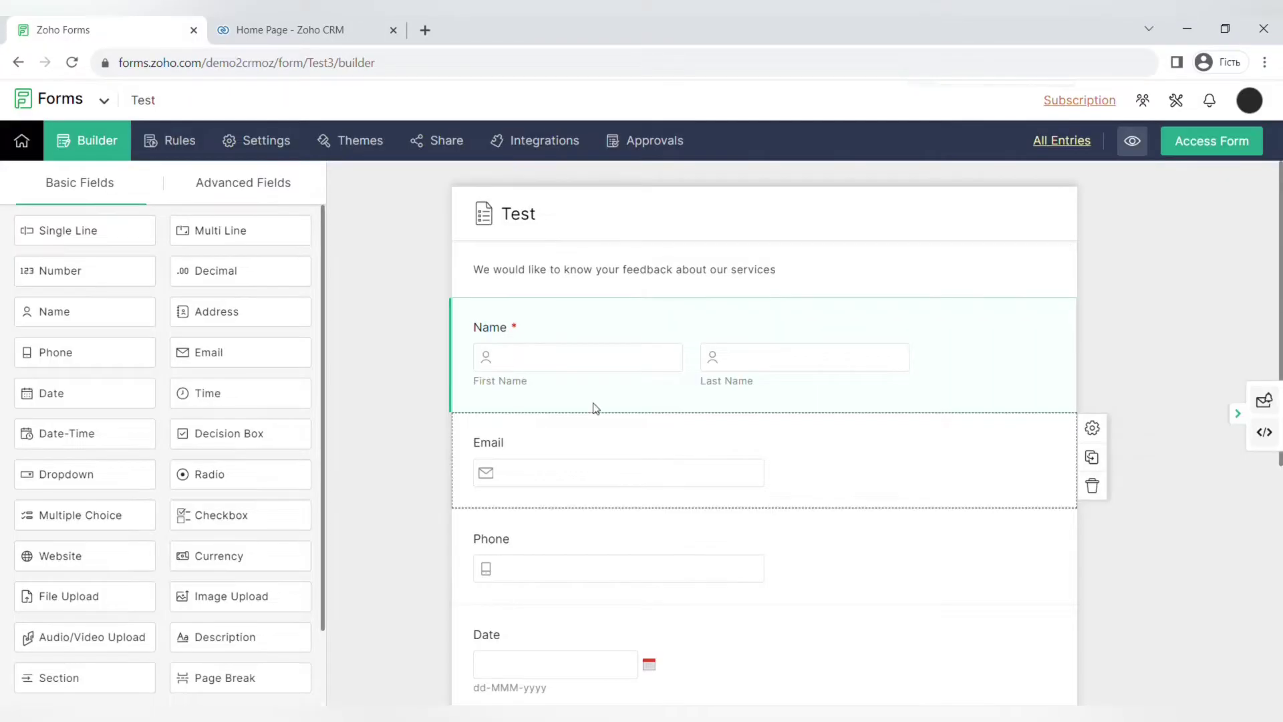
scroll(920, 501, down, 1)
Make the Email field mandatory.
click(929, 429)
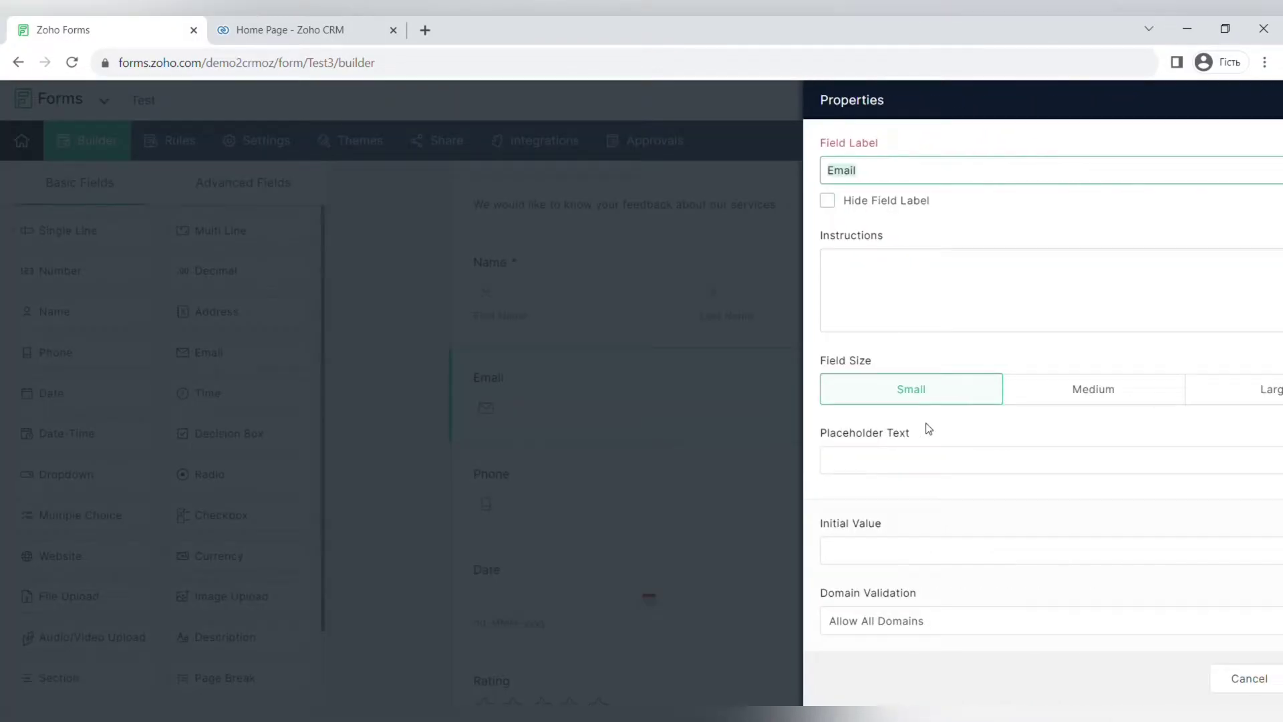
scroll(988, 498, down, 4)
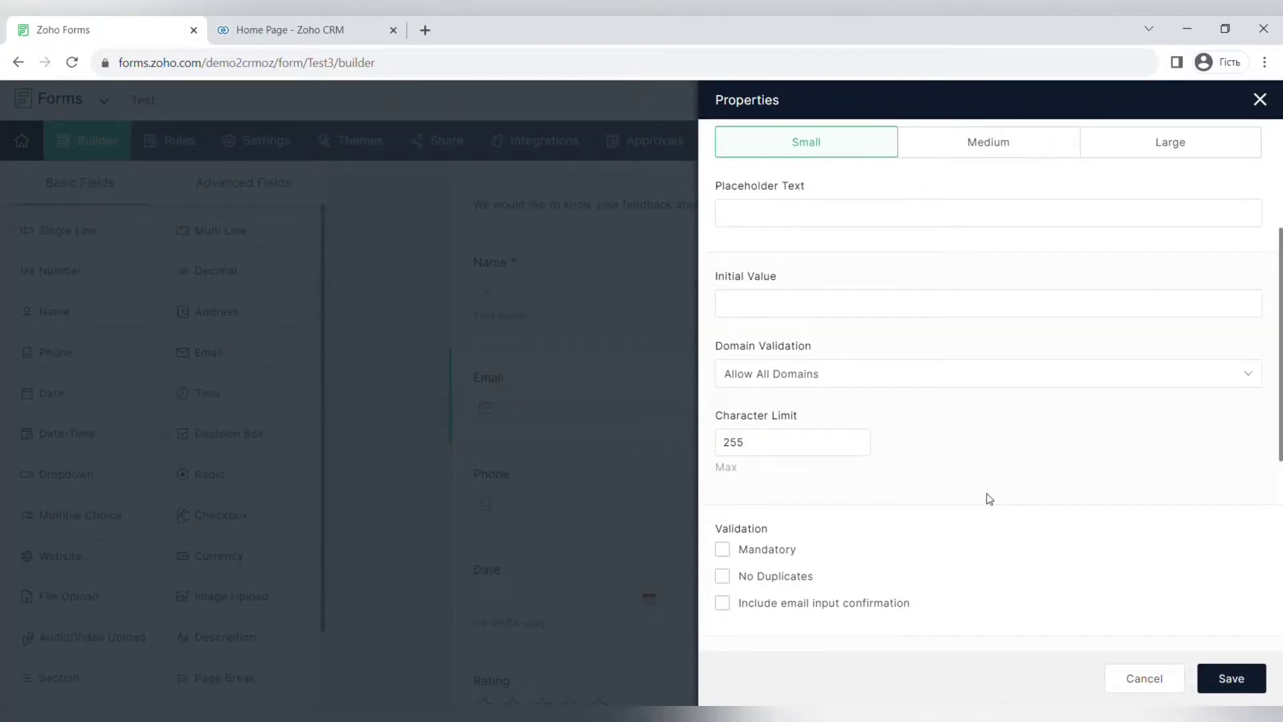
scroll(745, 516, down, 5)
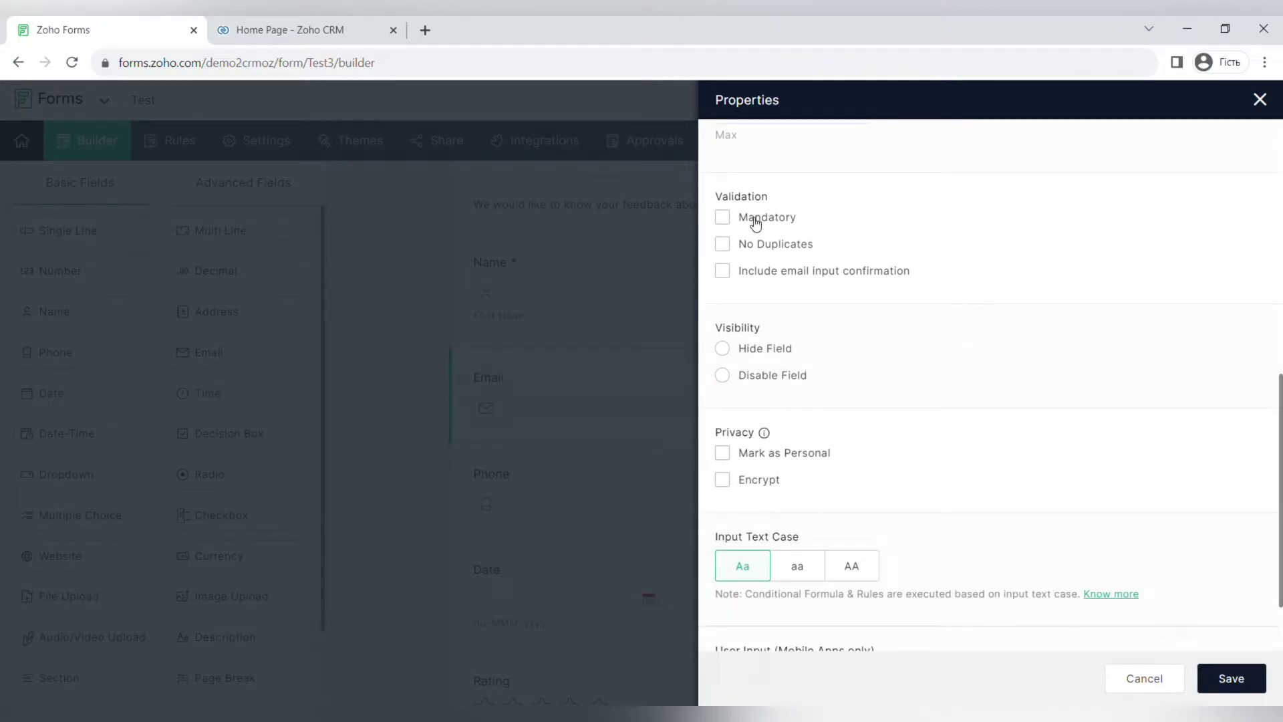
click(722, 217)
click(602, 357)
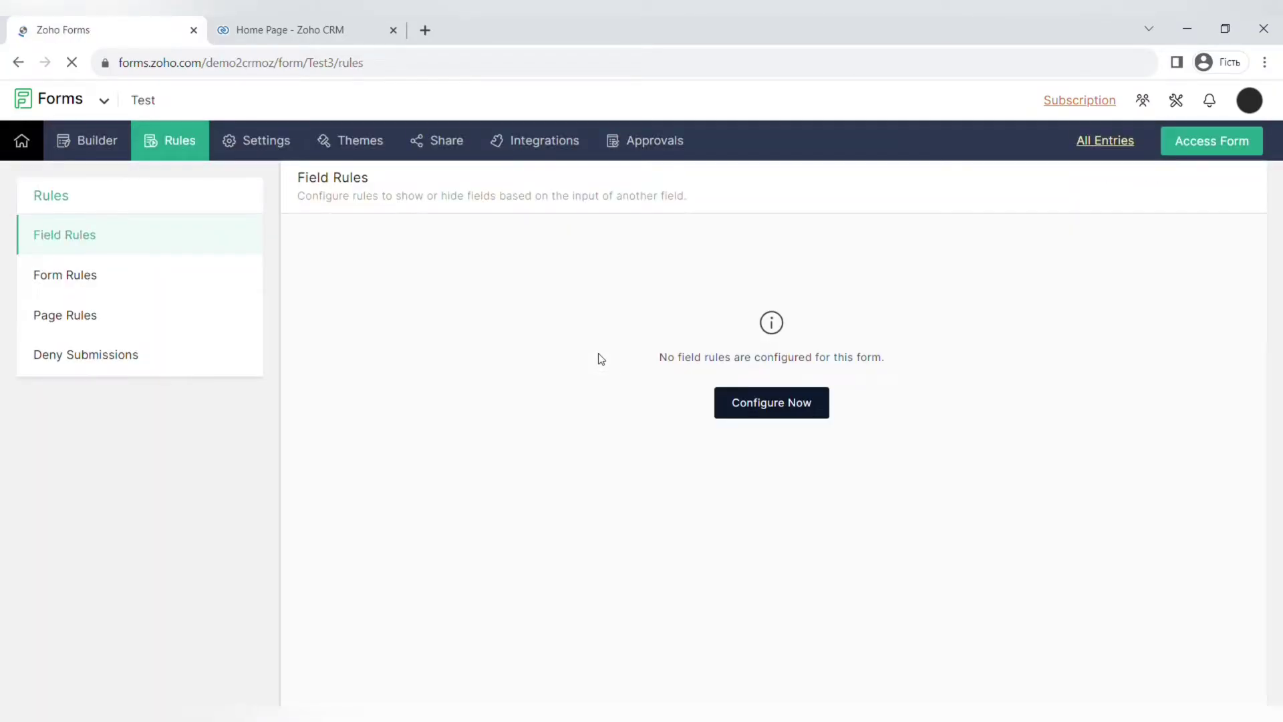
Start a field rule with the condition Rating is less than 2.
click(780, 412)
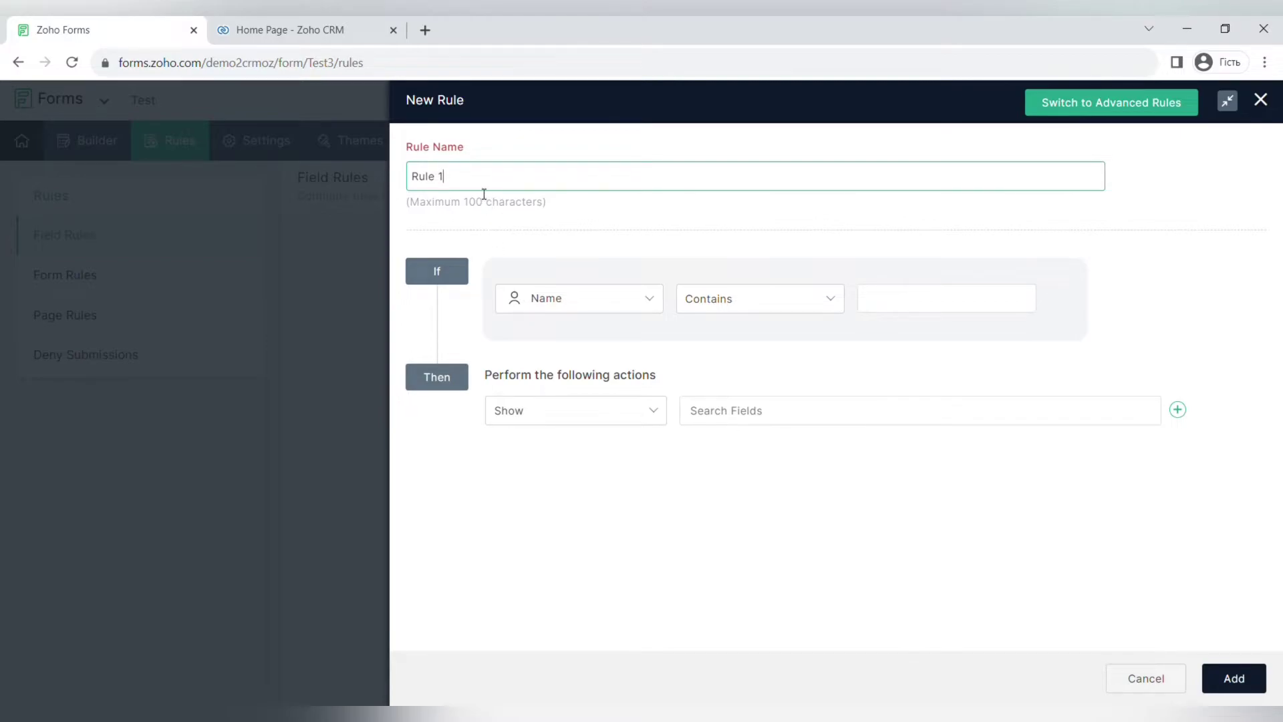
mouse_move(570, 295)
click(580, 315)
scroll(582, 404, down, 2)
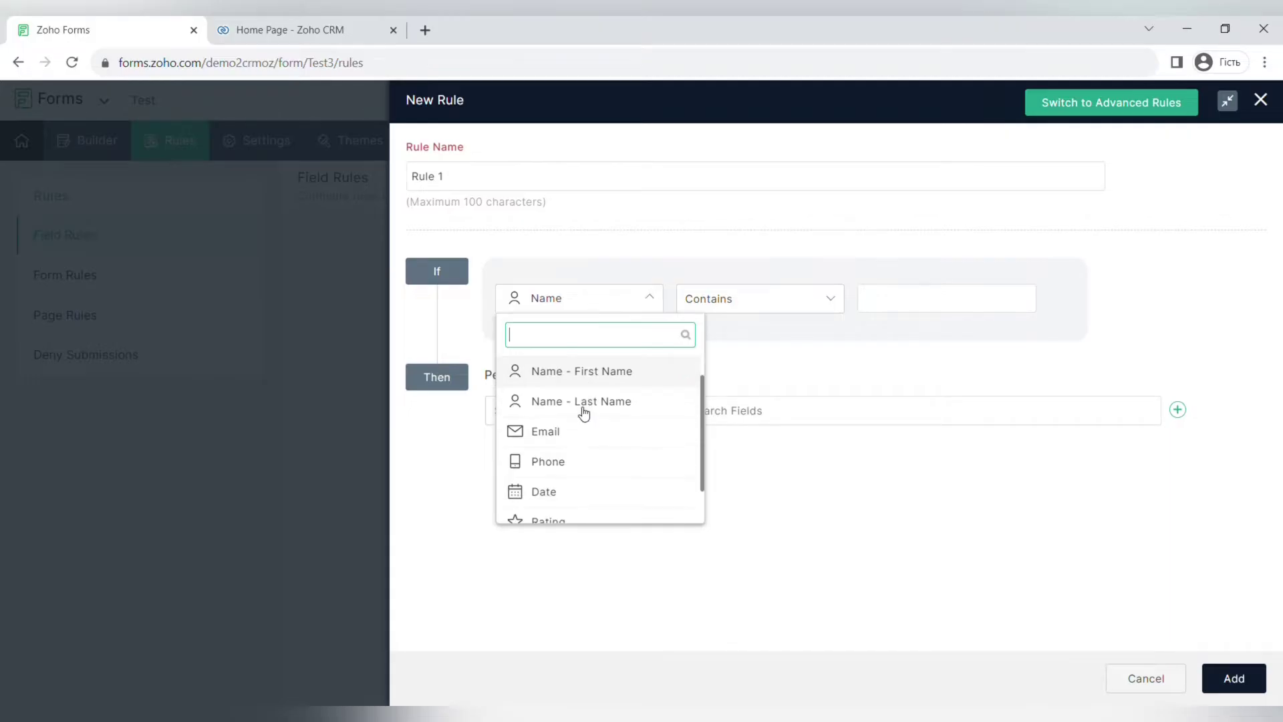
click(556, 480)
click(766, 309)
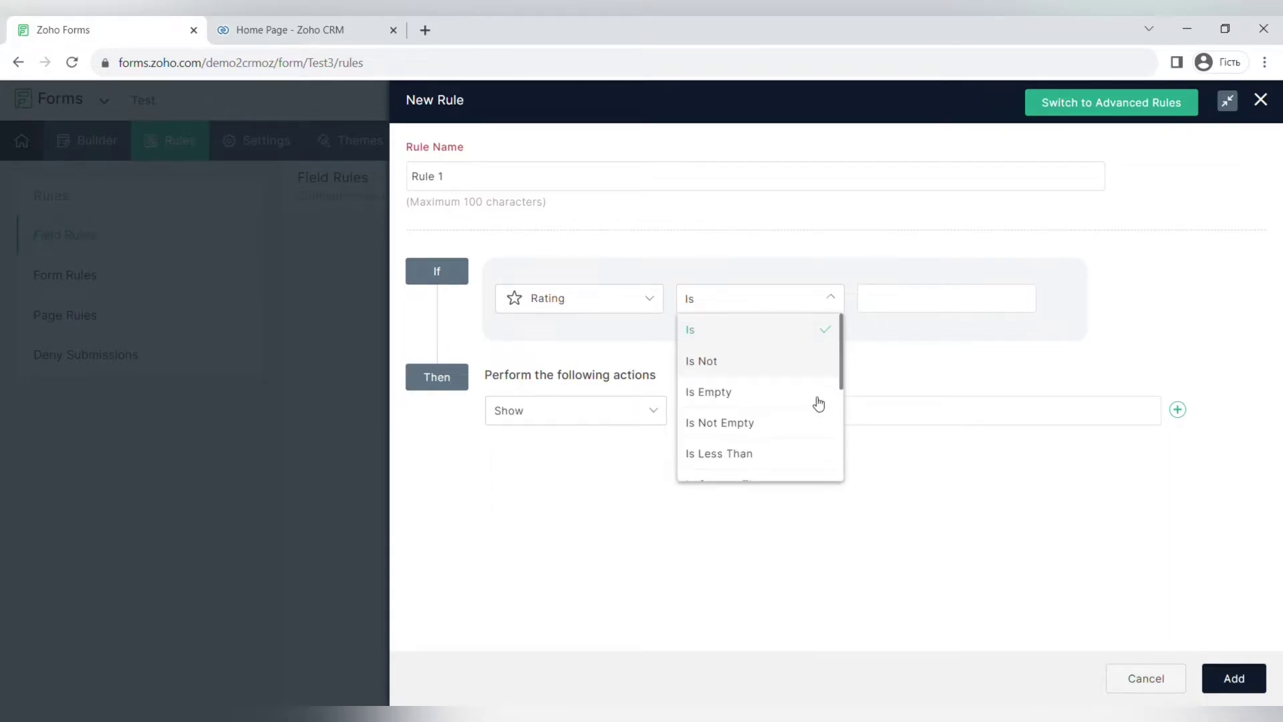
click(790, 451)
click(909, 304)
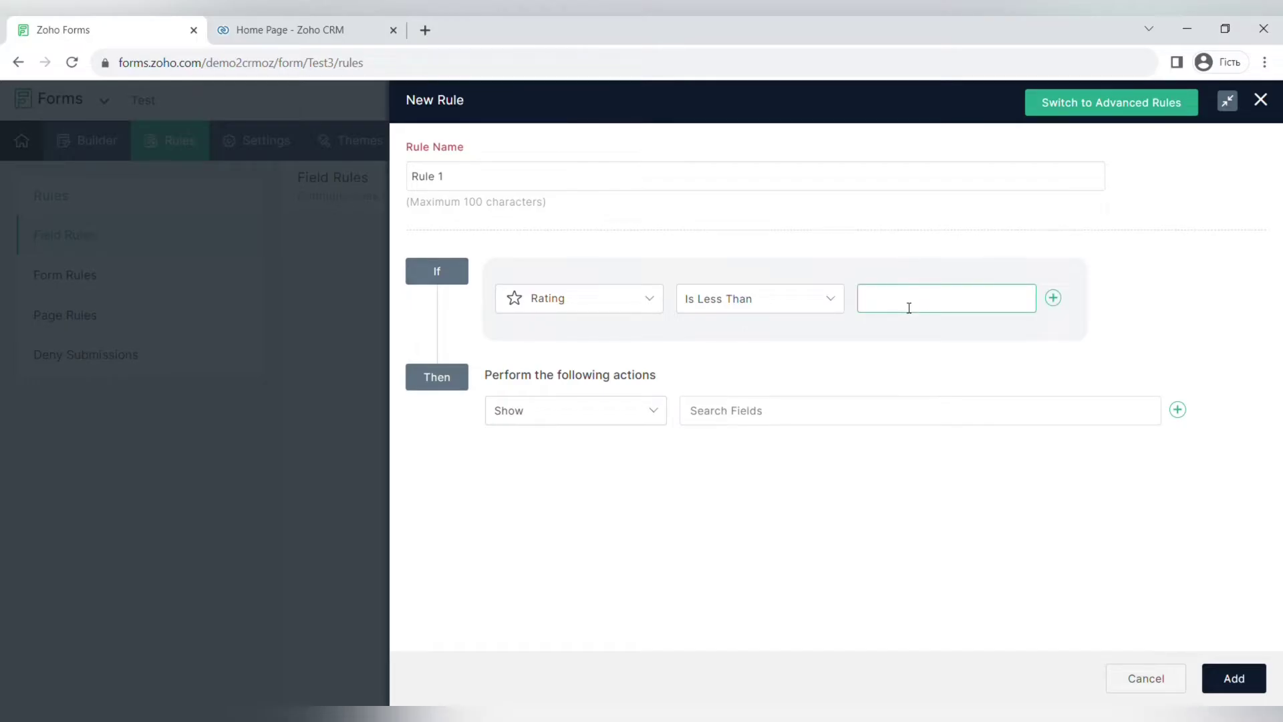
Make the rule show the 'Leave us the feedback' field and save it.
click(608, 422)
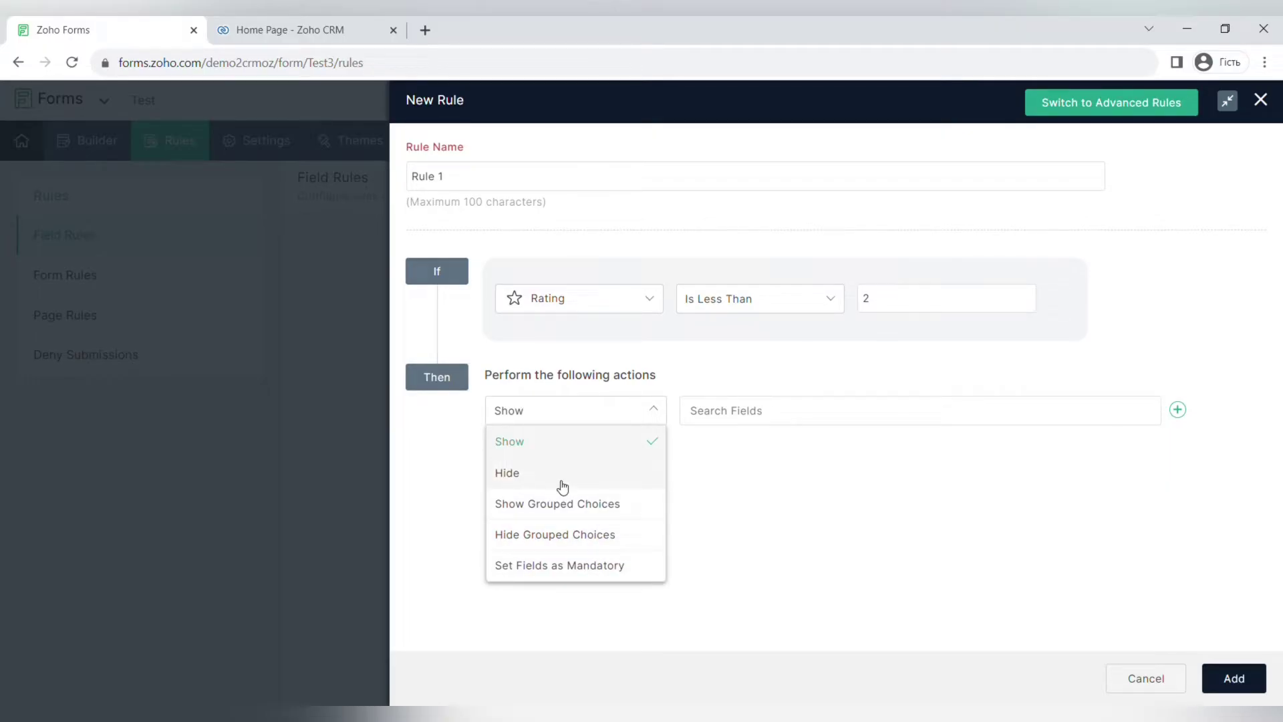
click(570, 443)
click(772, 418)
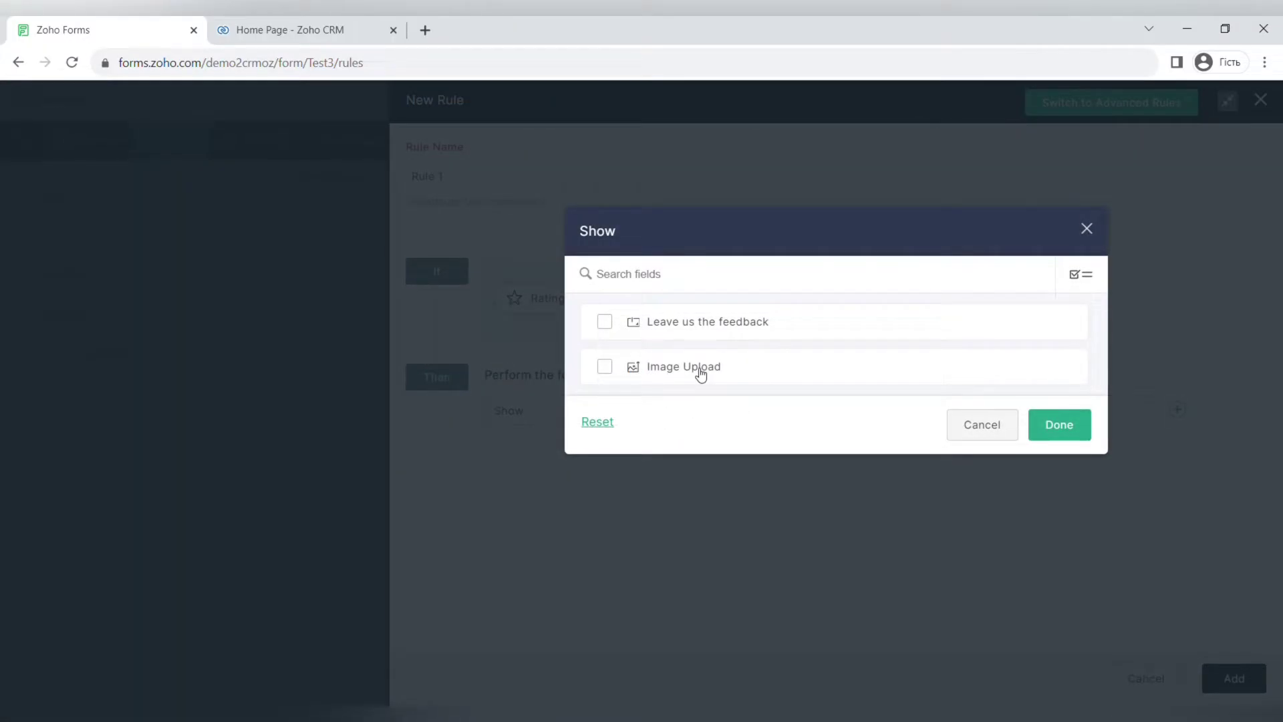
click(714, 327)
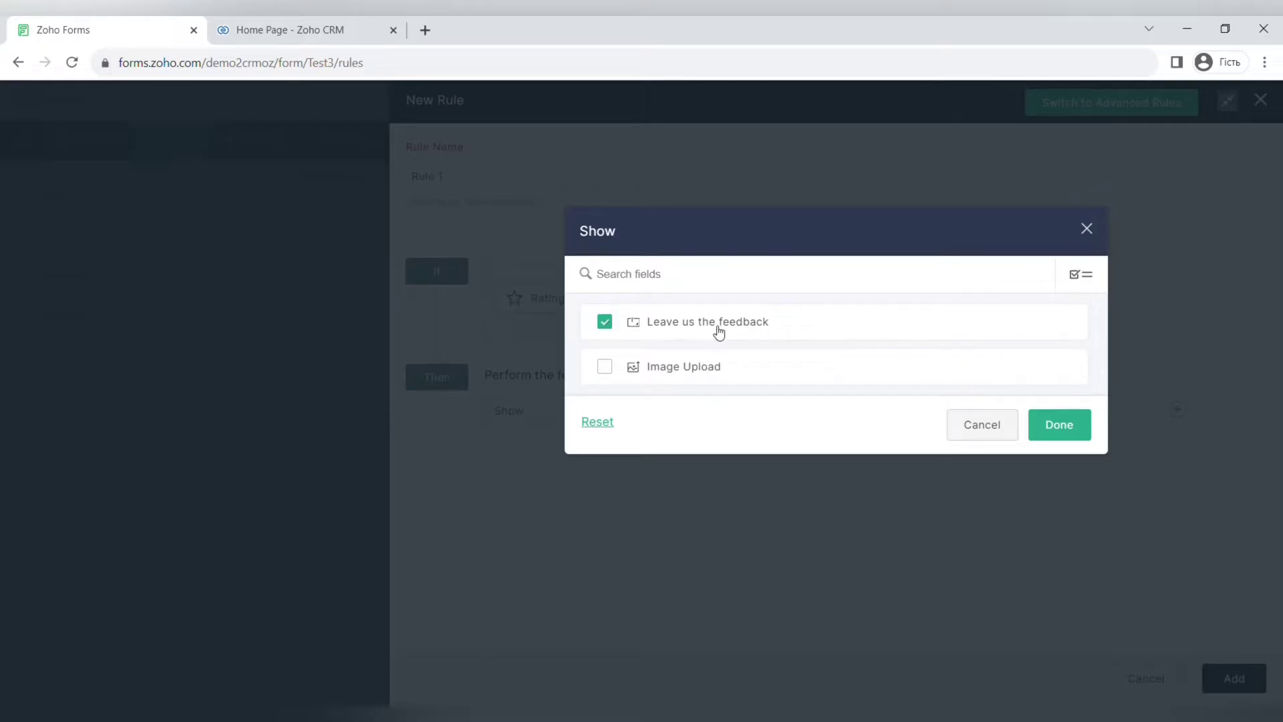
click(1062, 428)
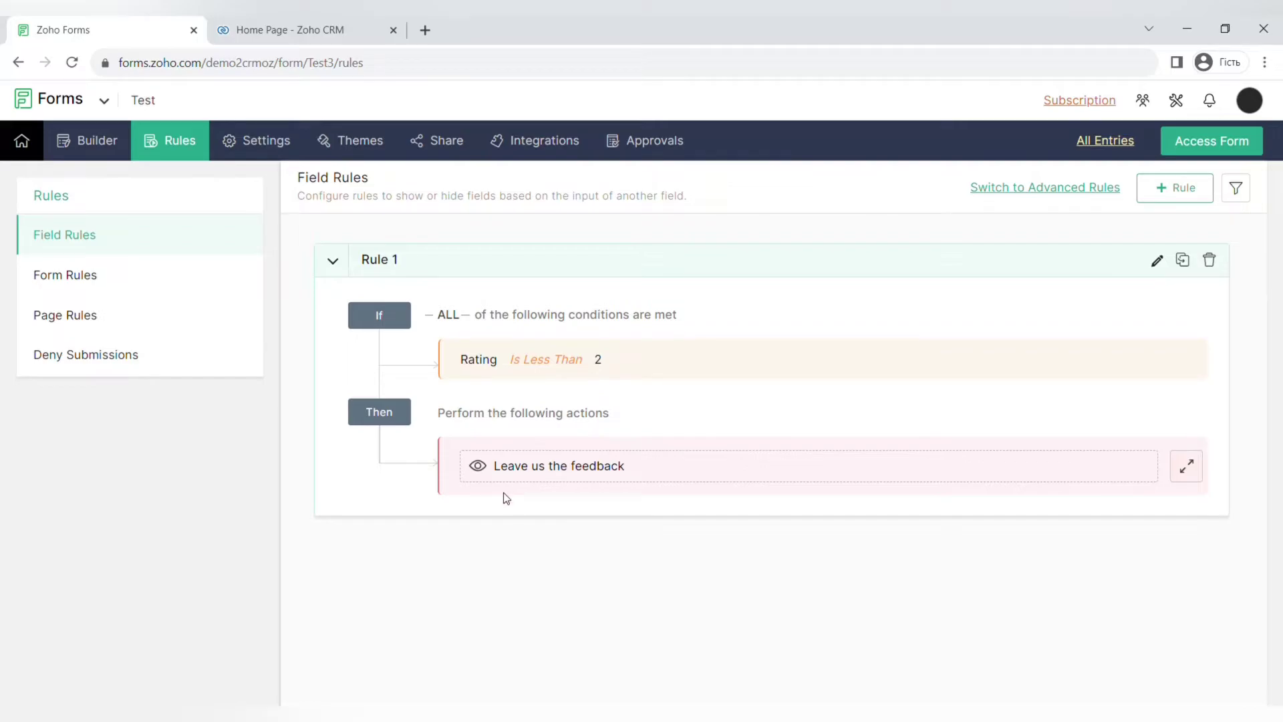
click(110, 283)
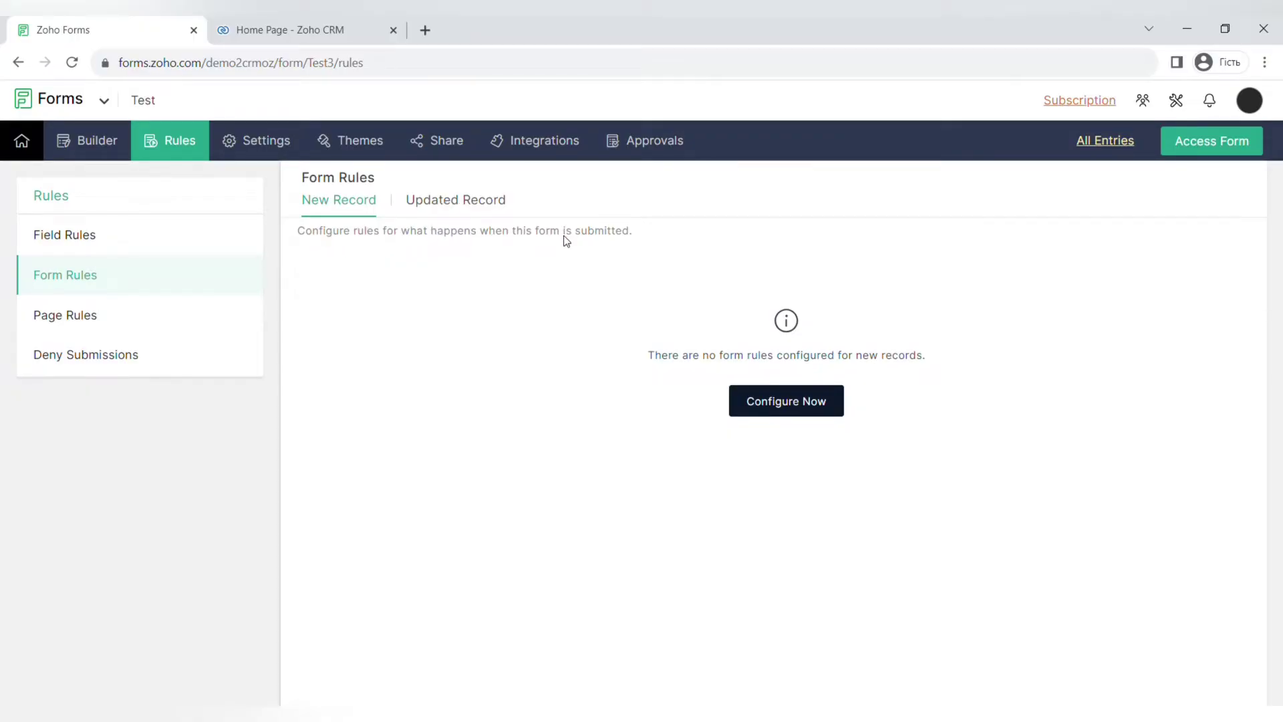
Start a new form rule with the condition Rating is less than 2.
click(831, 409)
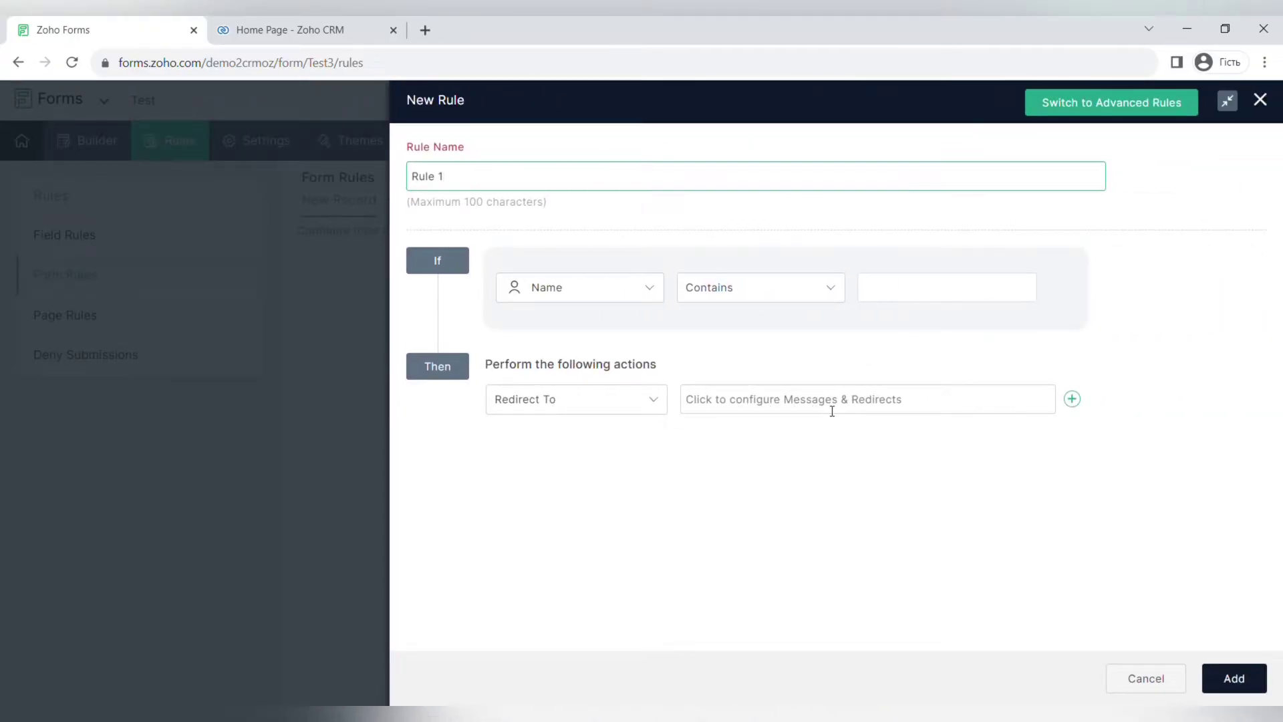
click(631, 289)
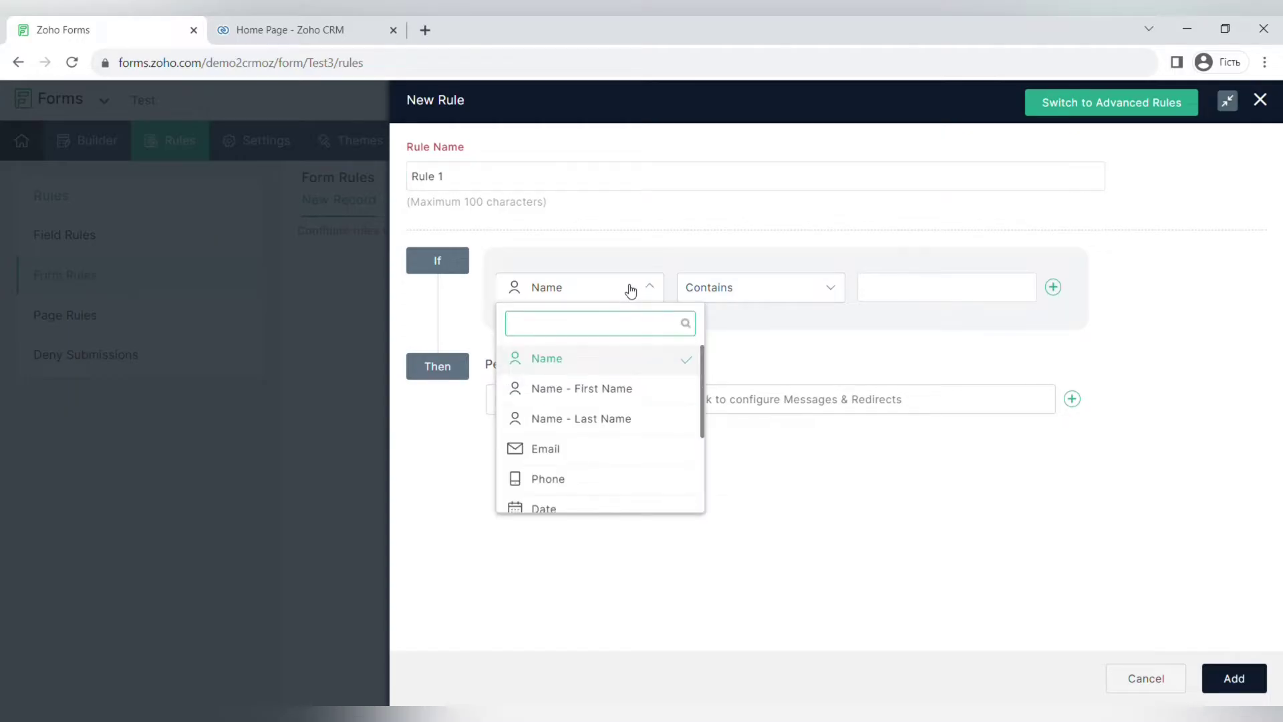
scroll(612, 415, down, 3)
click(599, 410)
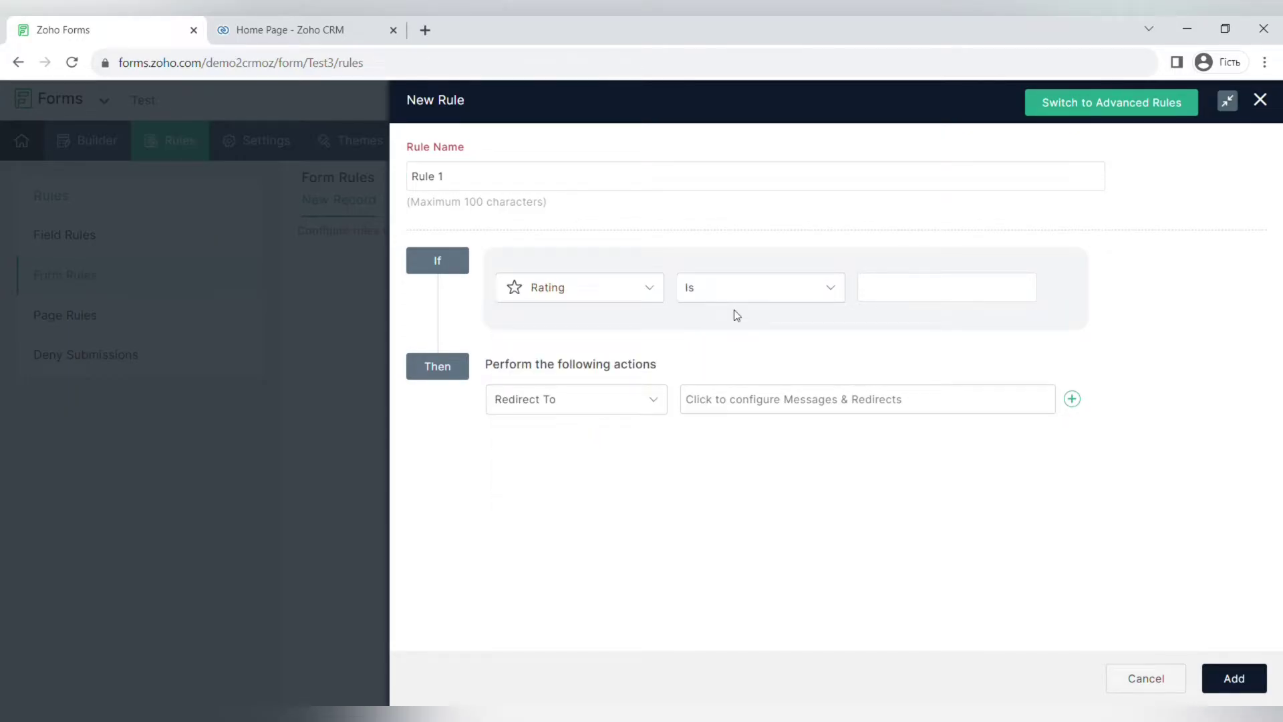
click(756, 294)
scroll(757, 447, down, 1)
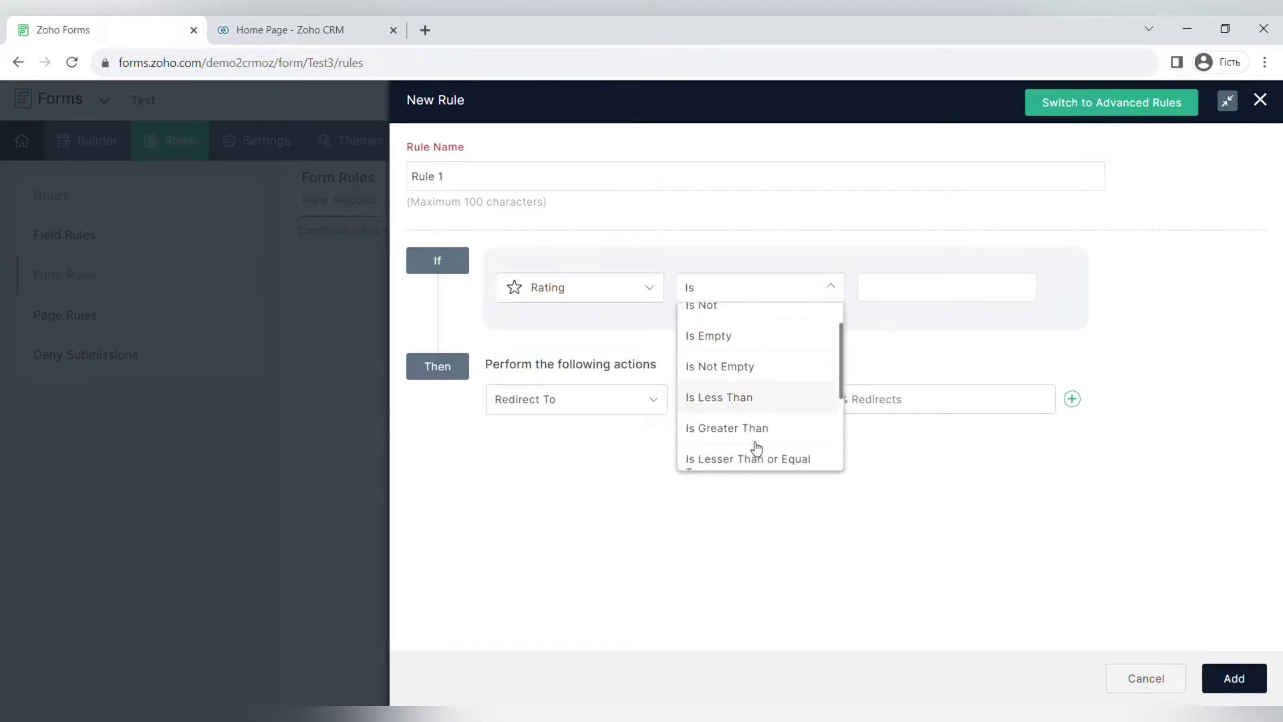
scroll(757, 401, down, 2)
click(758, 319)
click(901, 300)
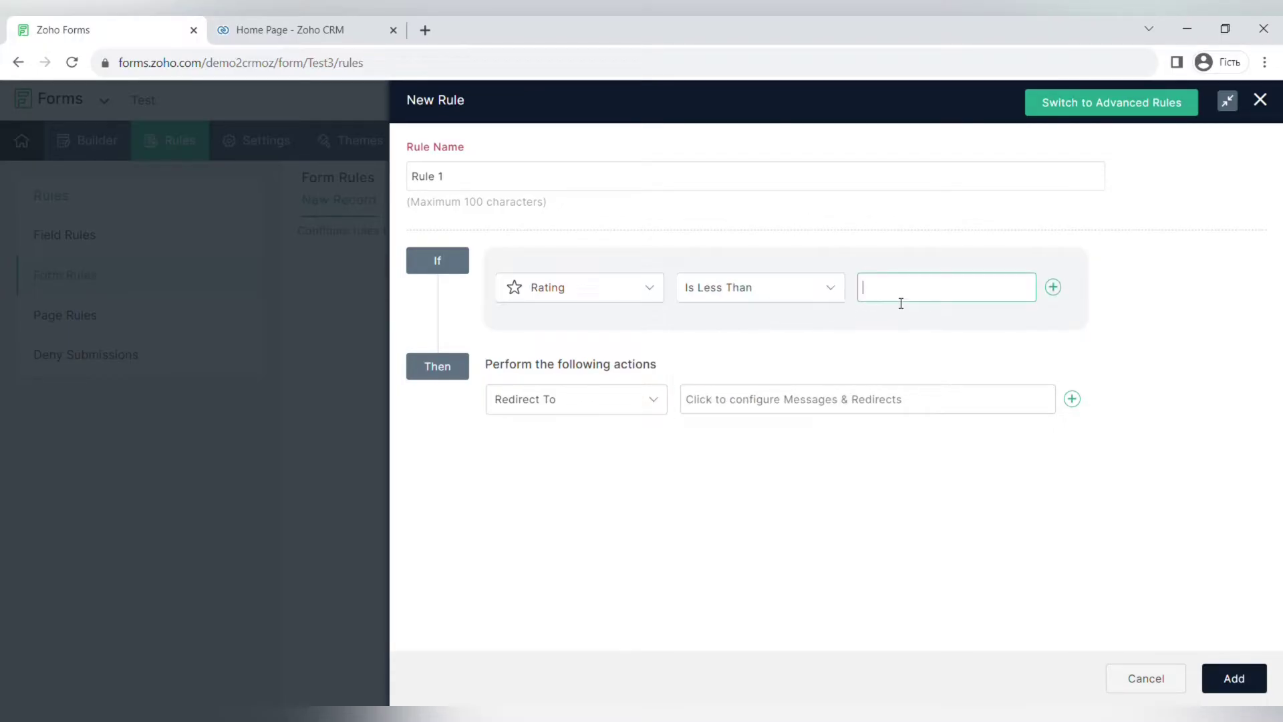
Make the rule email the Email field with subject 'Improving our services', and add it.
click(552, 400)
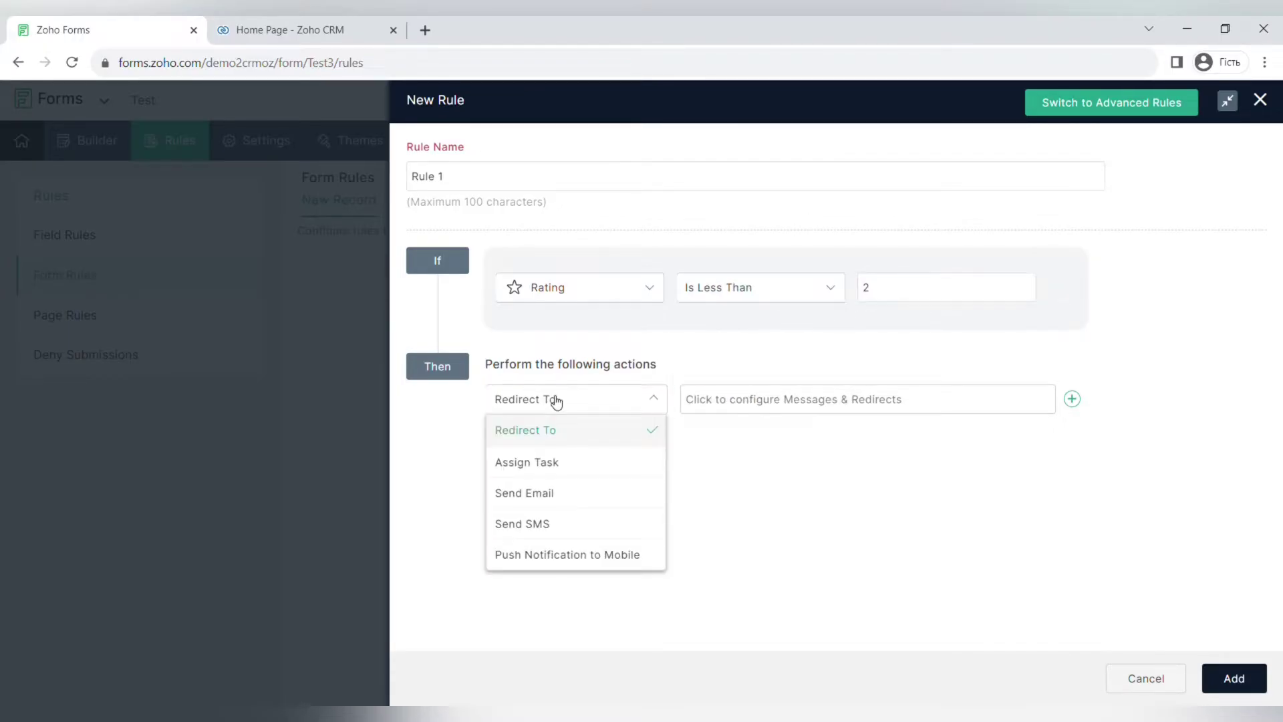
click(563, 487)
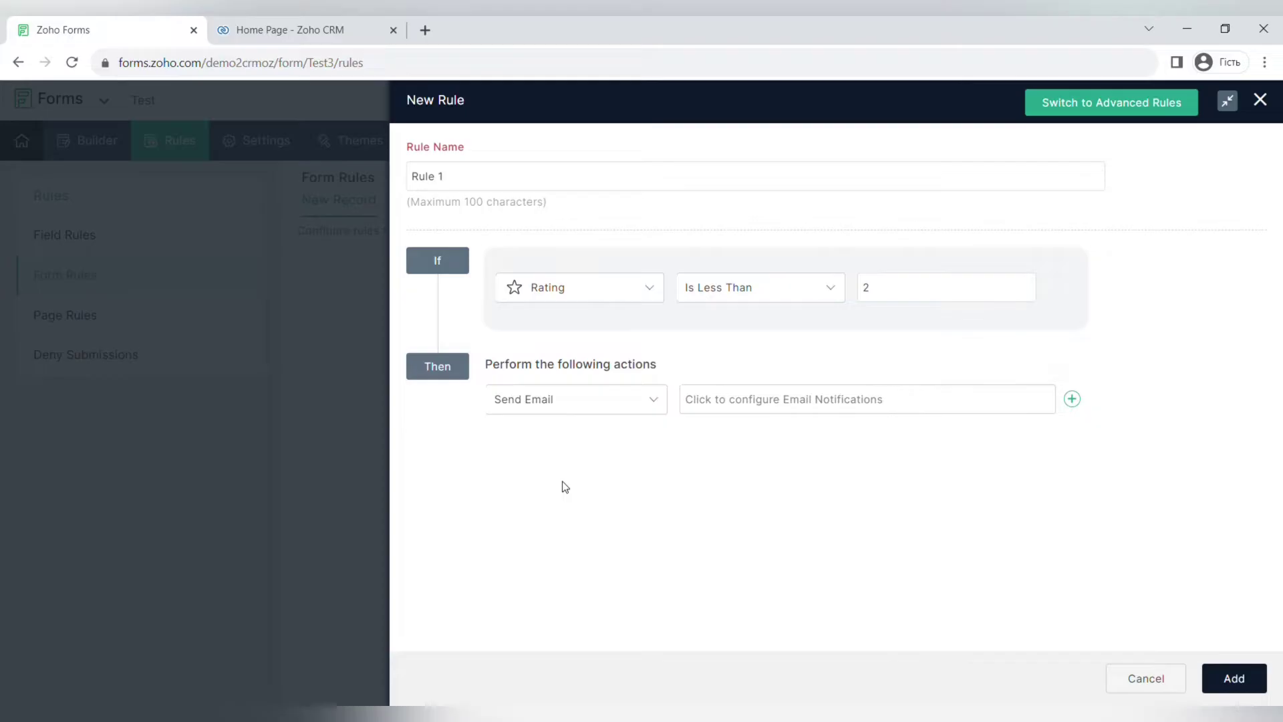
click(750, 404)
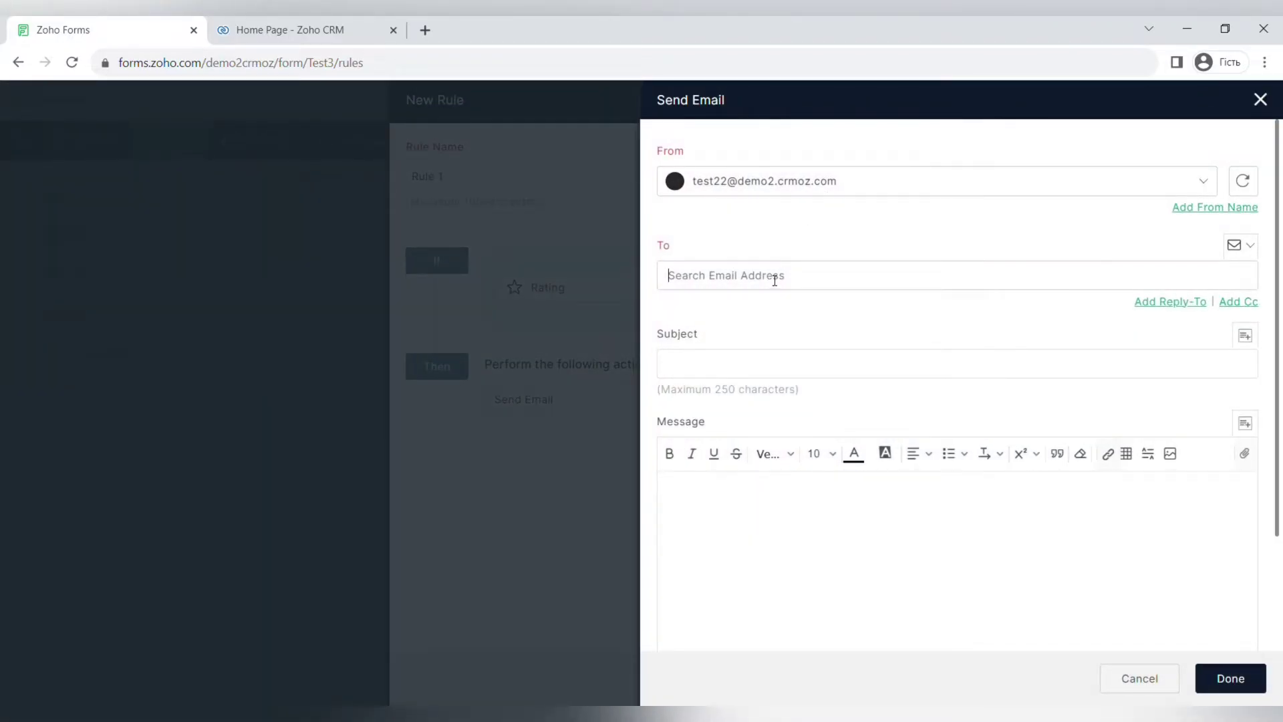
click(721, 367)
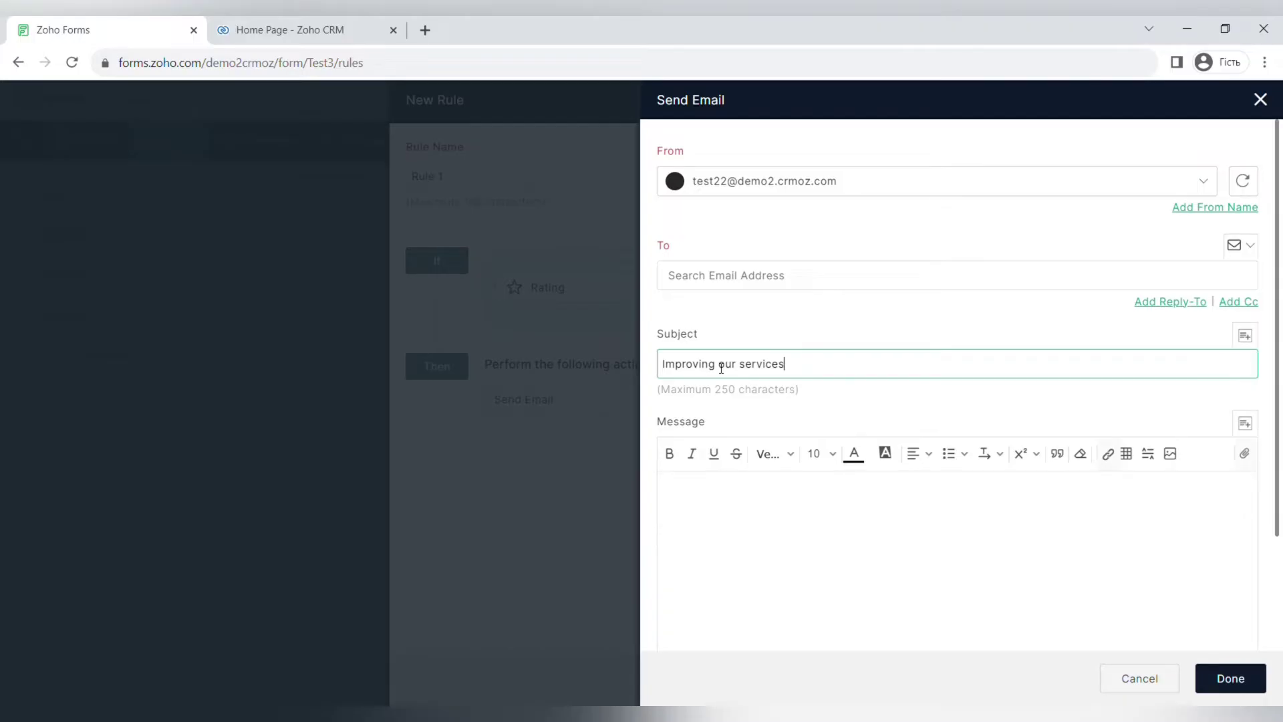
click(1221, 680)
click(1241, 245)
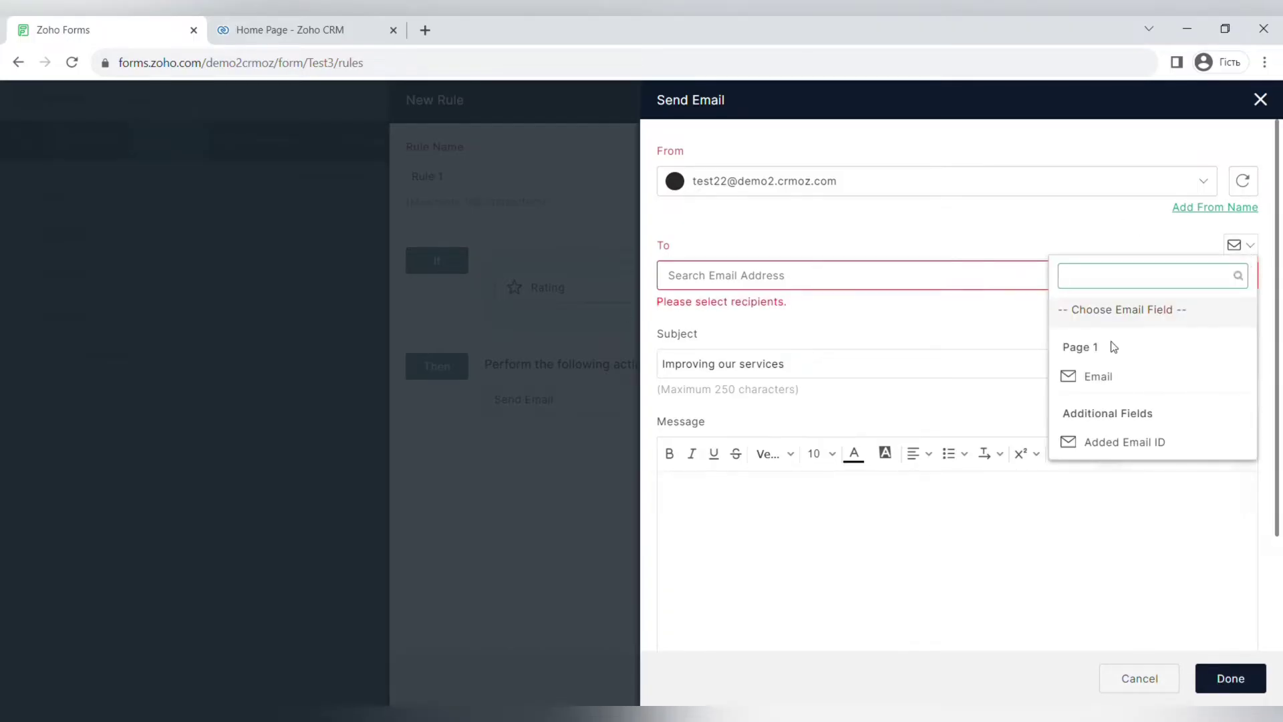
click(1086, 375)
click(1230, 678)
click(1213, 666)
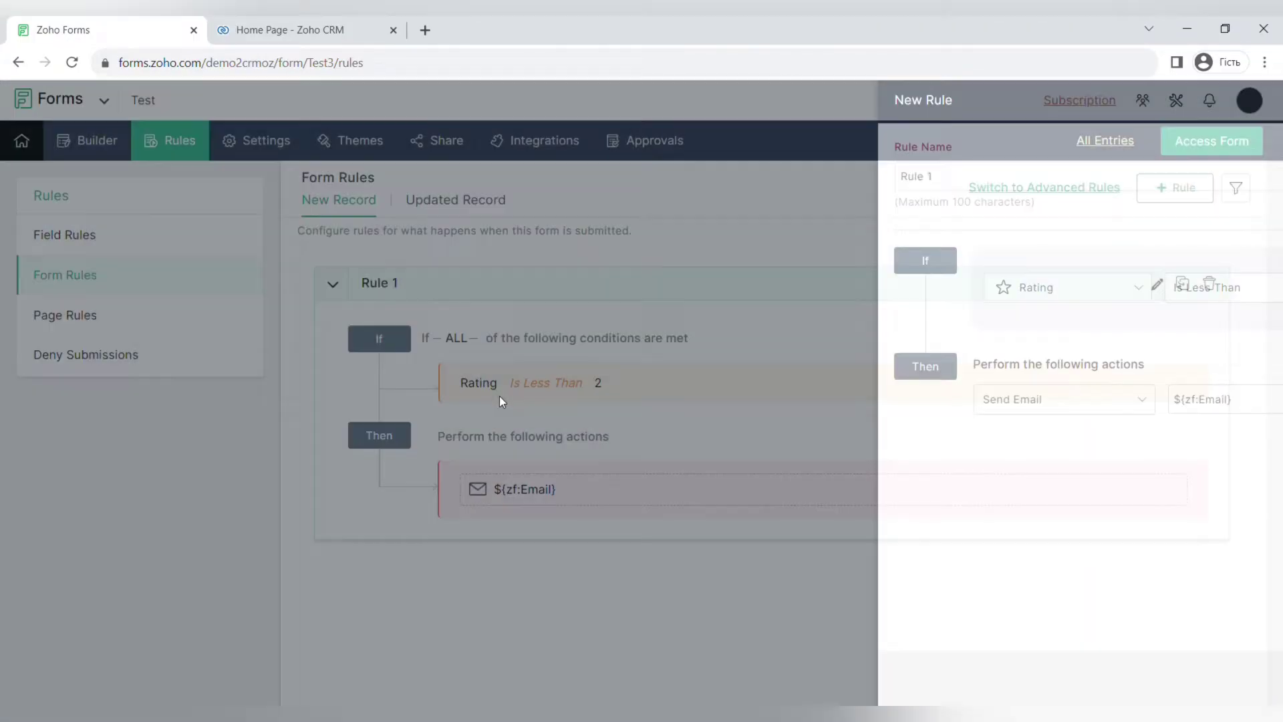
Open Page Rules and highlight its requirement message.
click(112, 328)
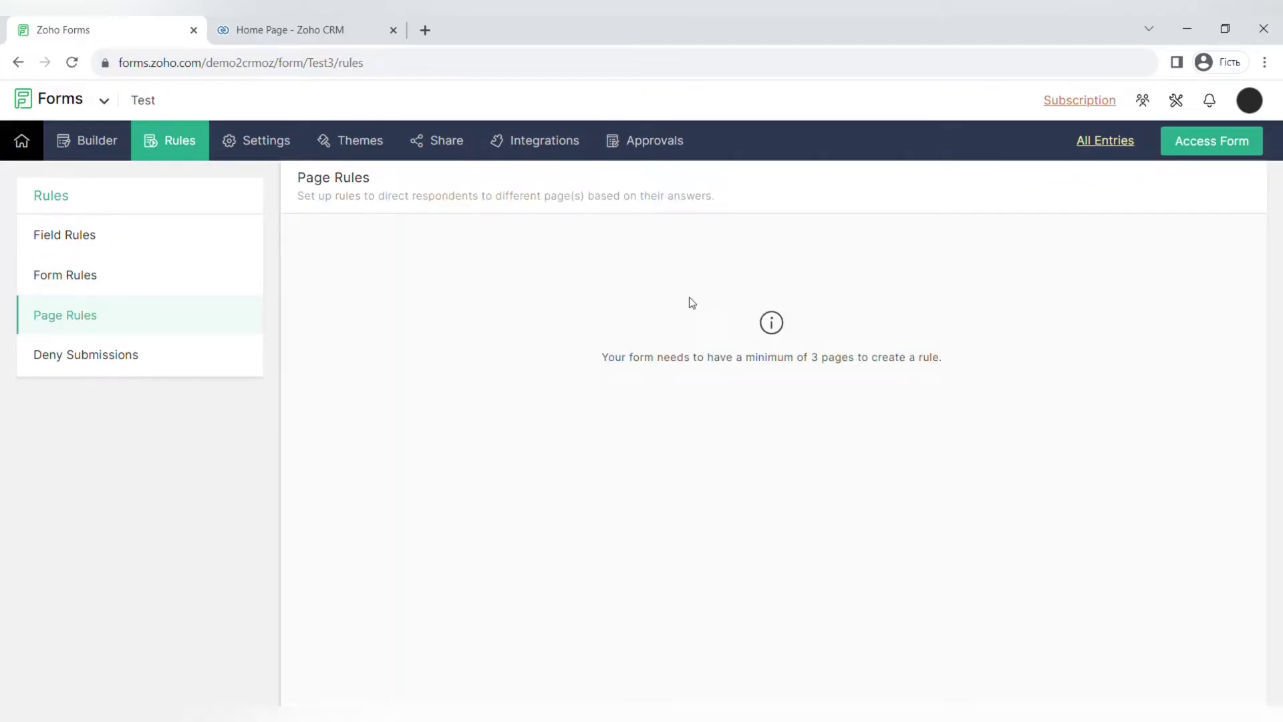
drag(610, 364, 957, 376)
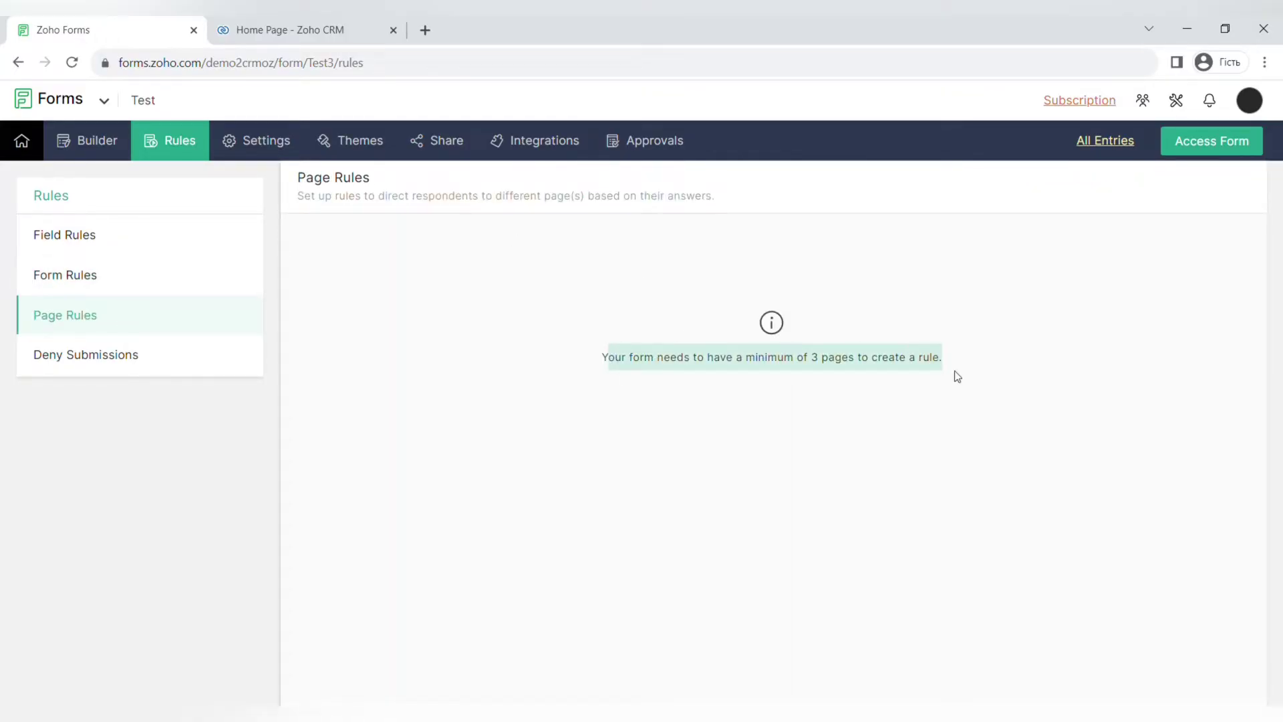
click(715, 349)
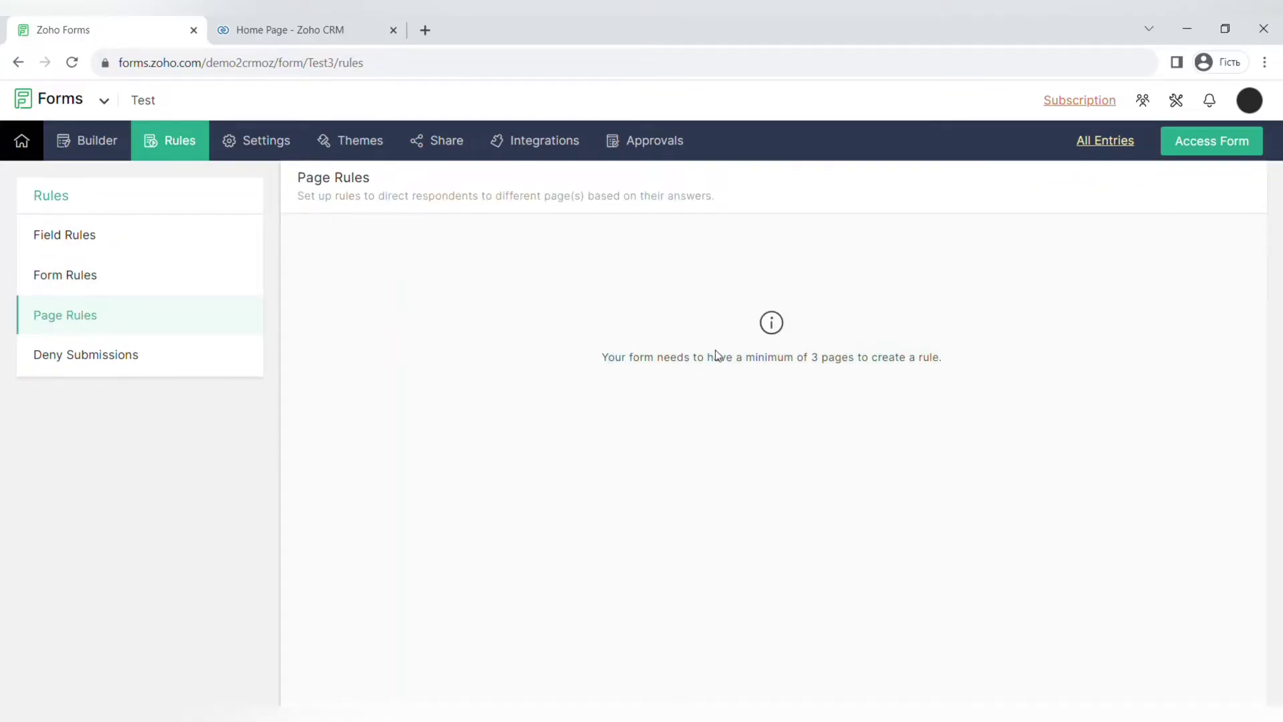
Start a Deny Submissions rule whose condition checks the Email field.
click(87, 364)
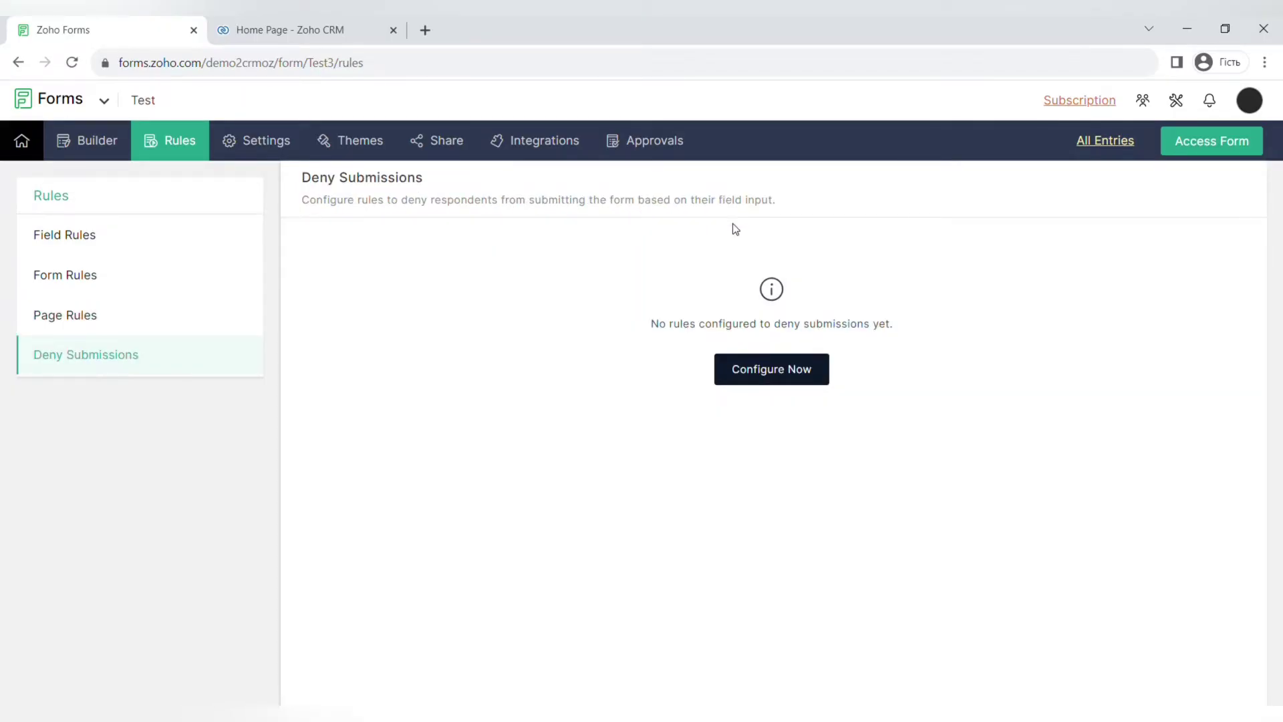
click(762, 378)
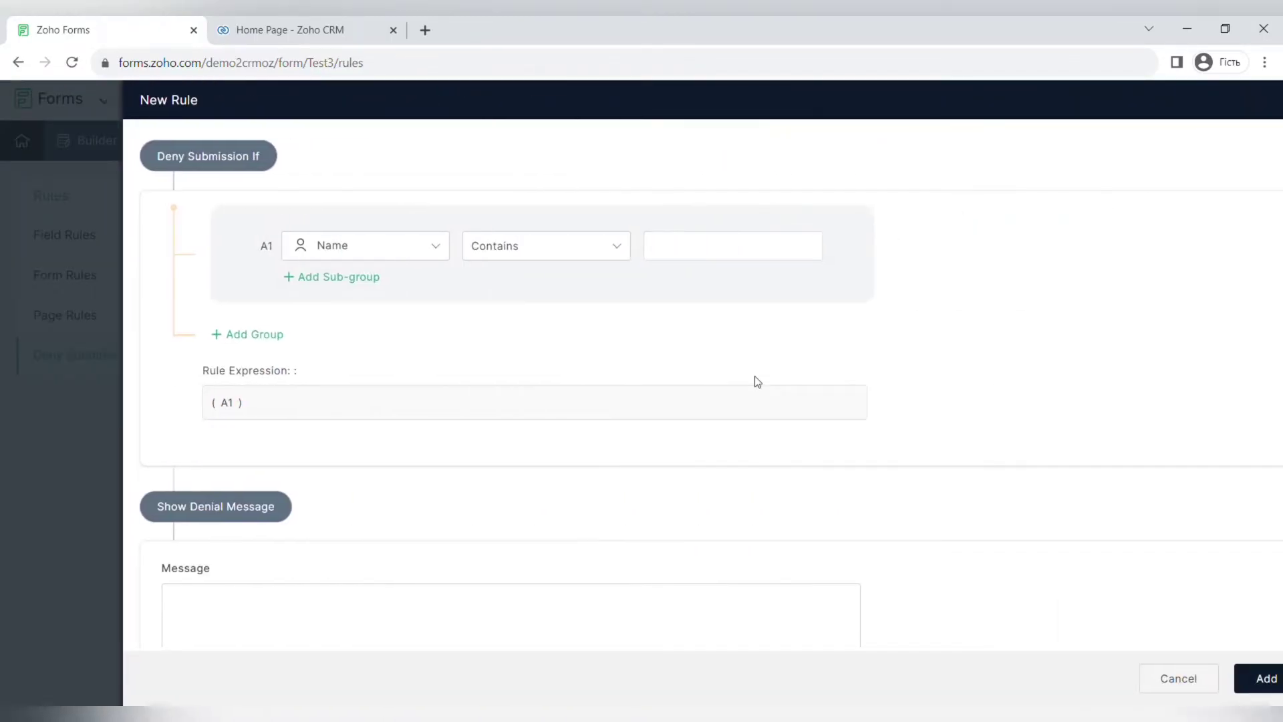
click(321, 252)
scroll(329, 341, down, 1)
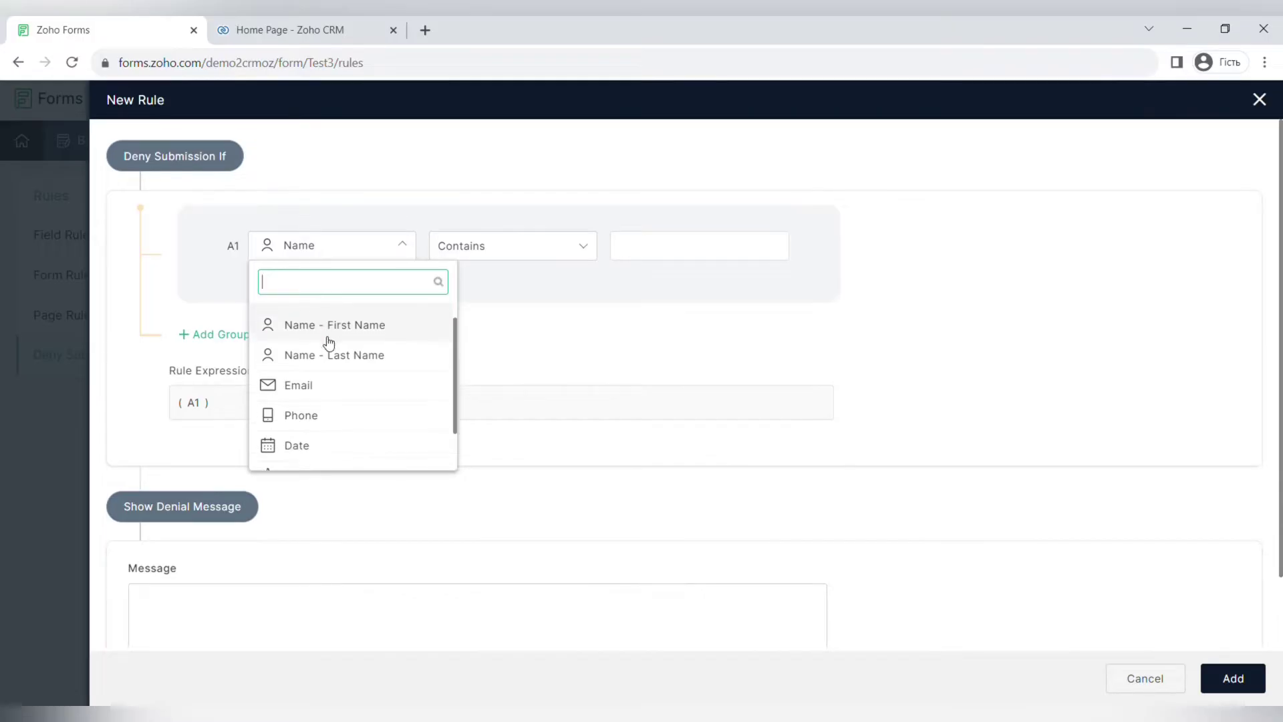
click(324, 383)
click(256, 155)
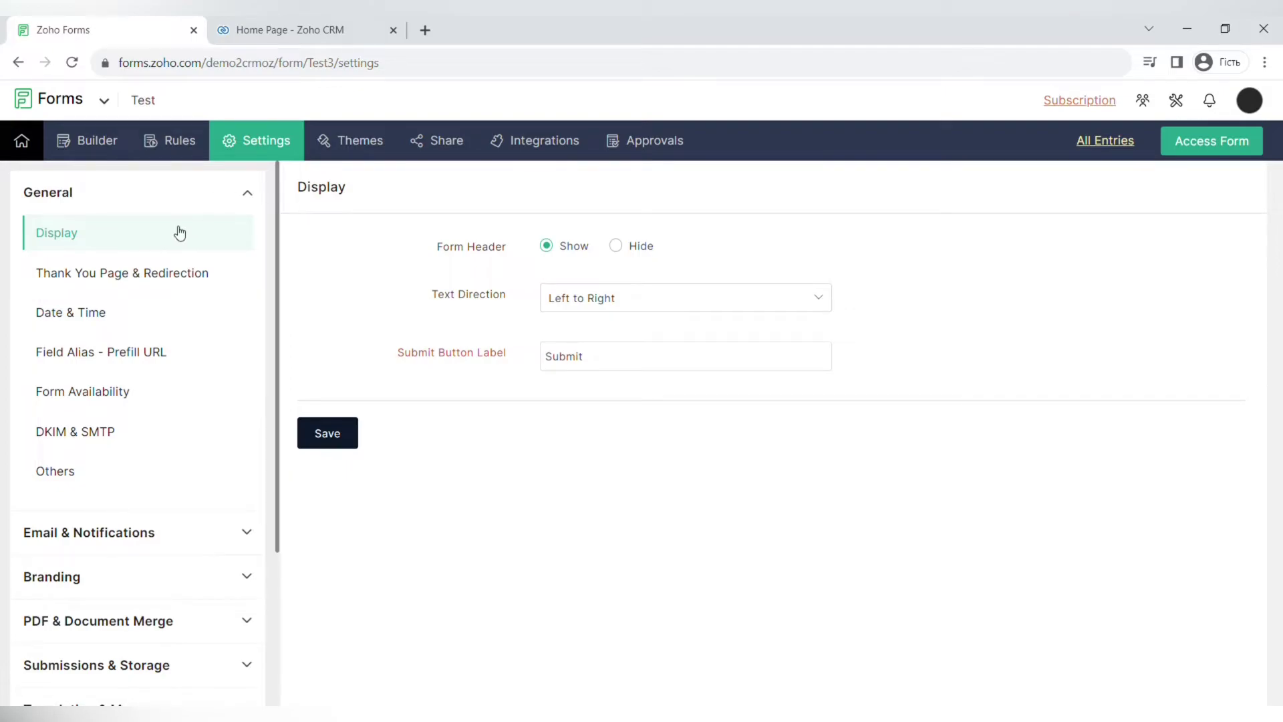
Pick Email in the condition, then keep the thank-you message as Plain Text and try the Splash Message option.
click(634, 249)
click(126, 284)
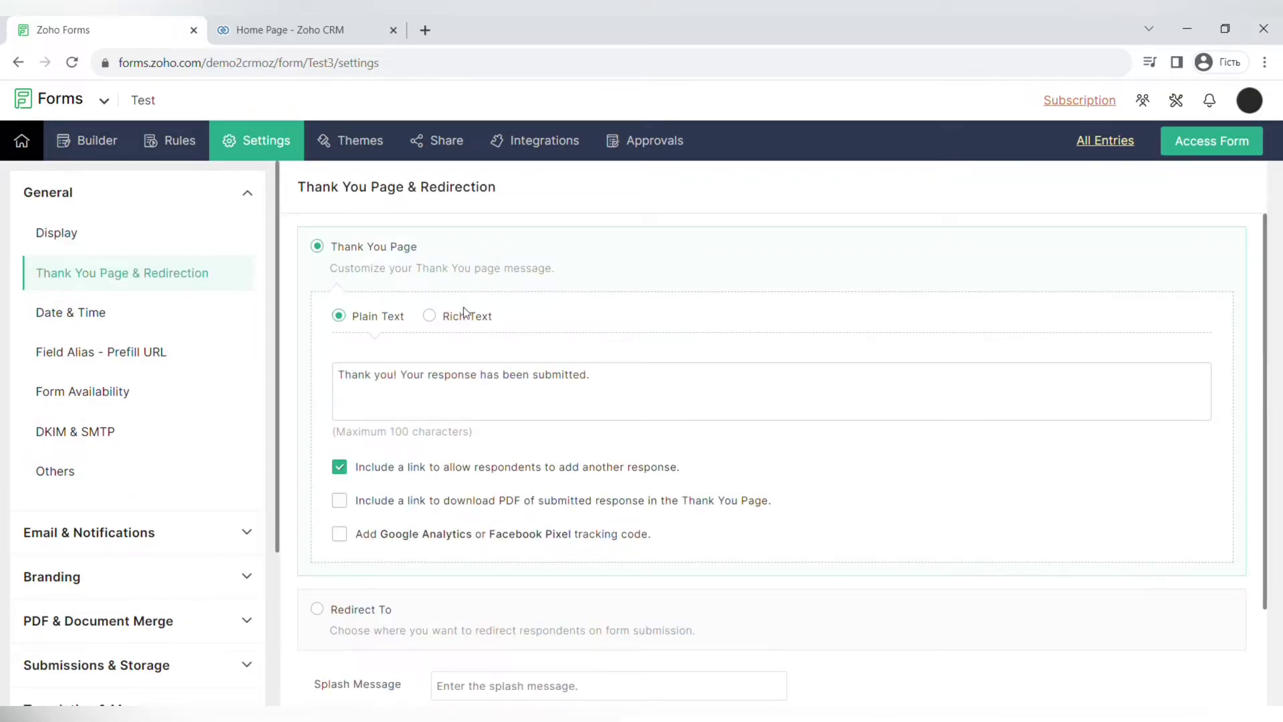
scroll(473, 327, down, 1)
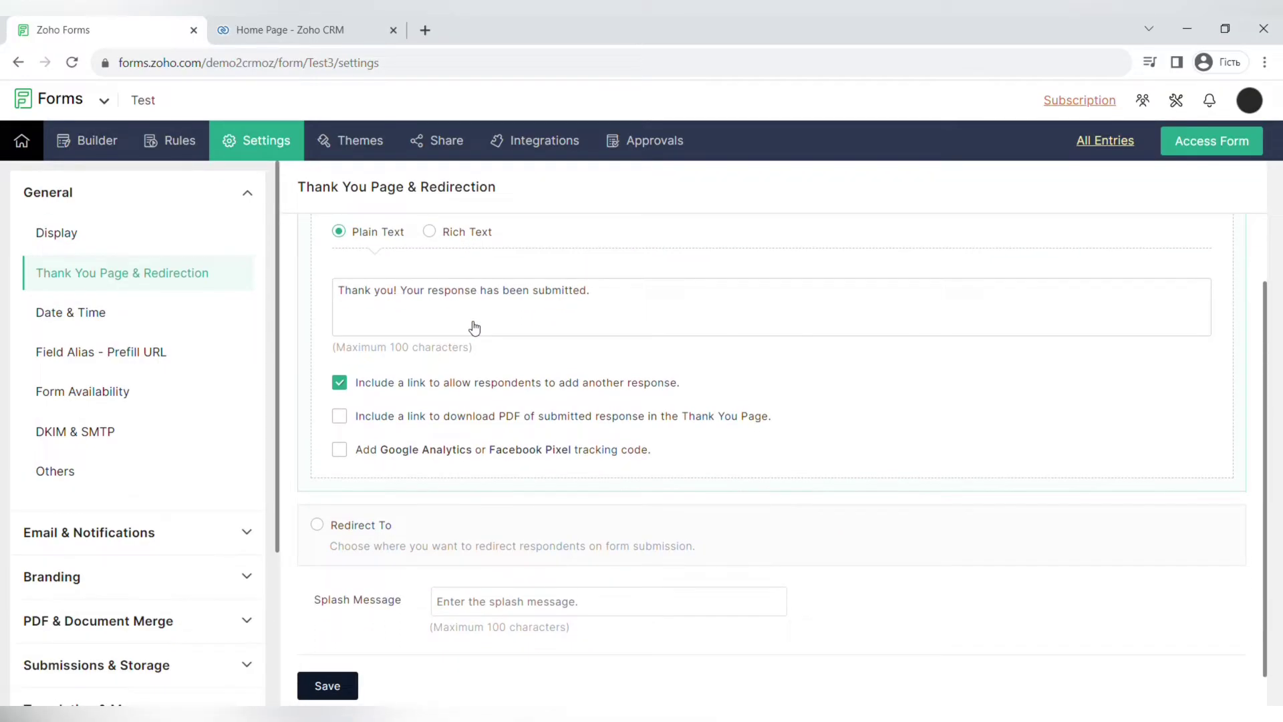
click(431, 233)
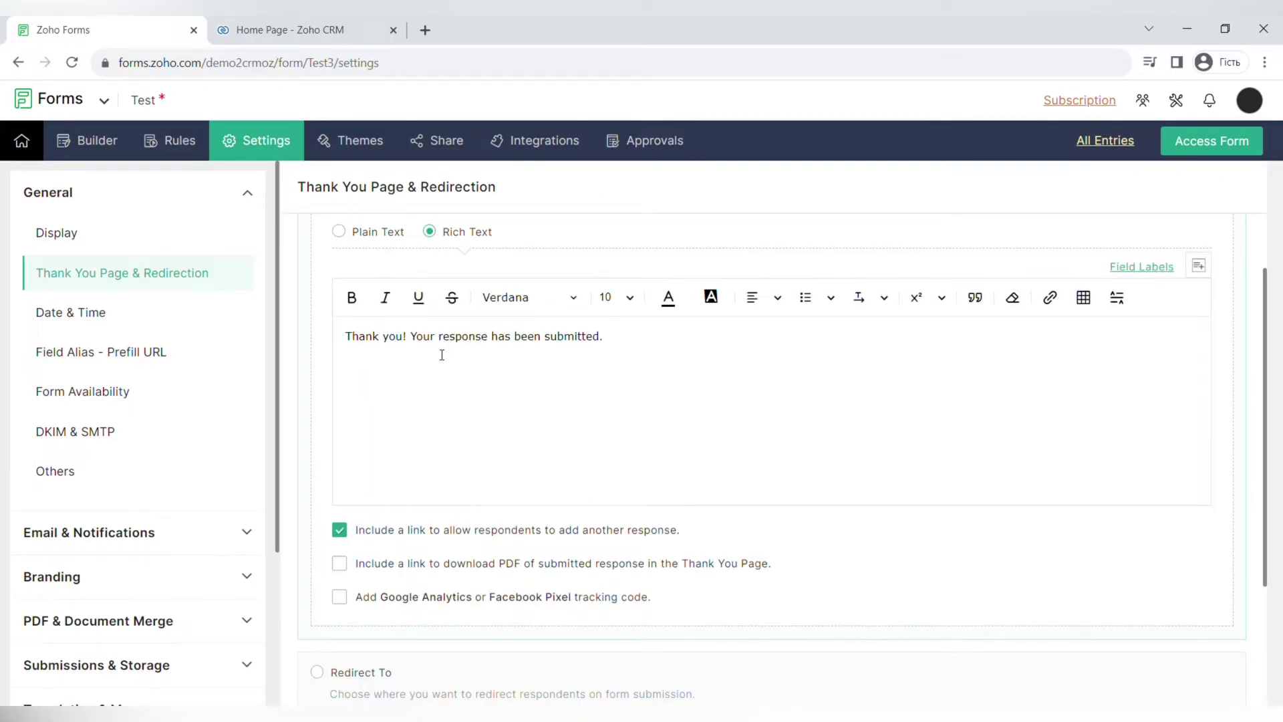
click(338, 231)
scroll(468, 361, down, 1)
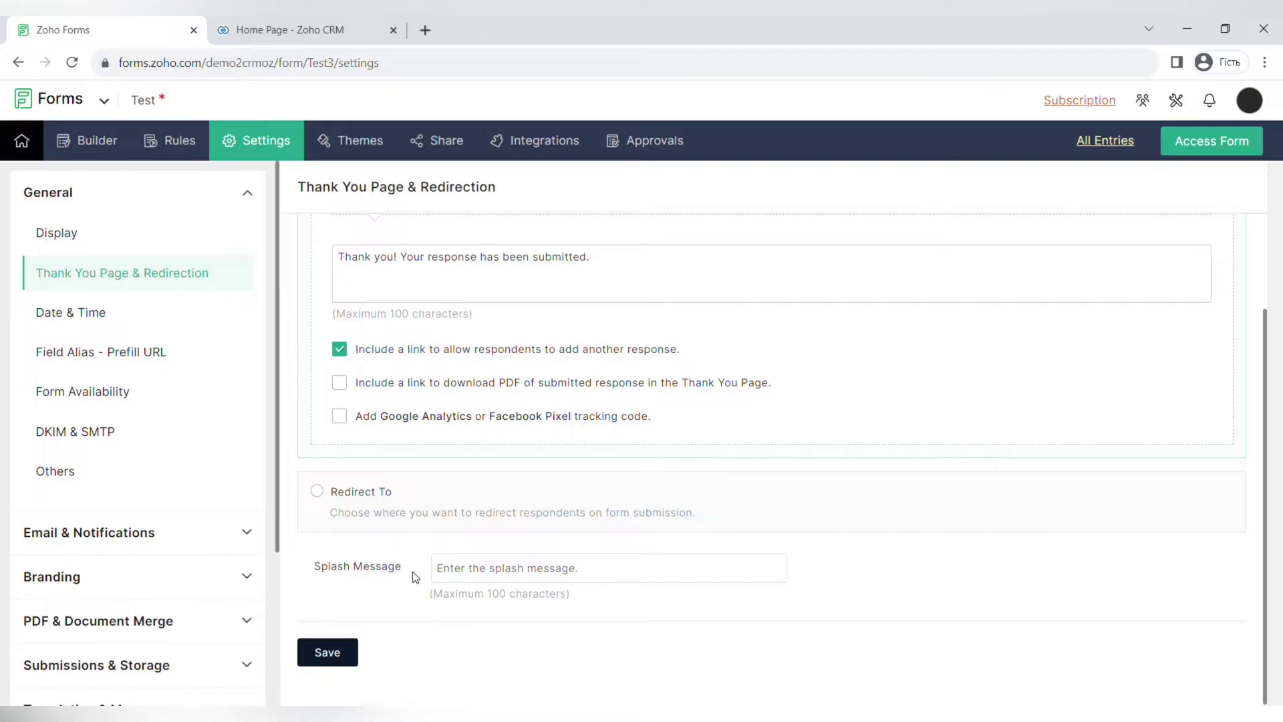
click(494, 580)
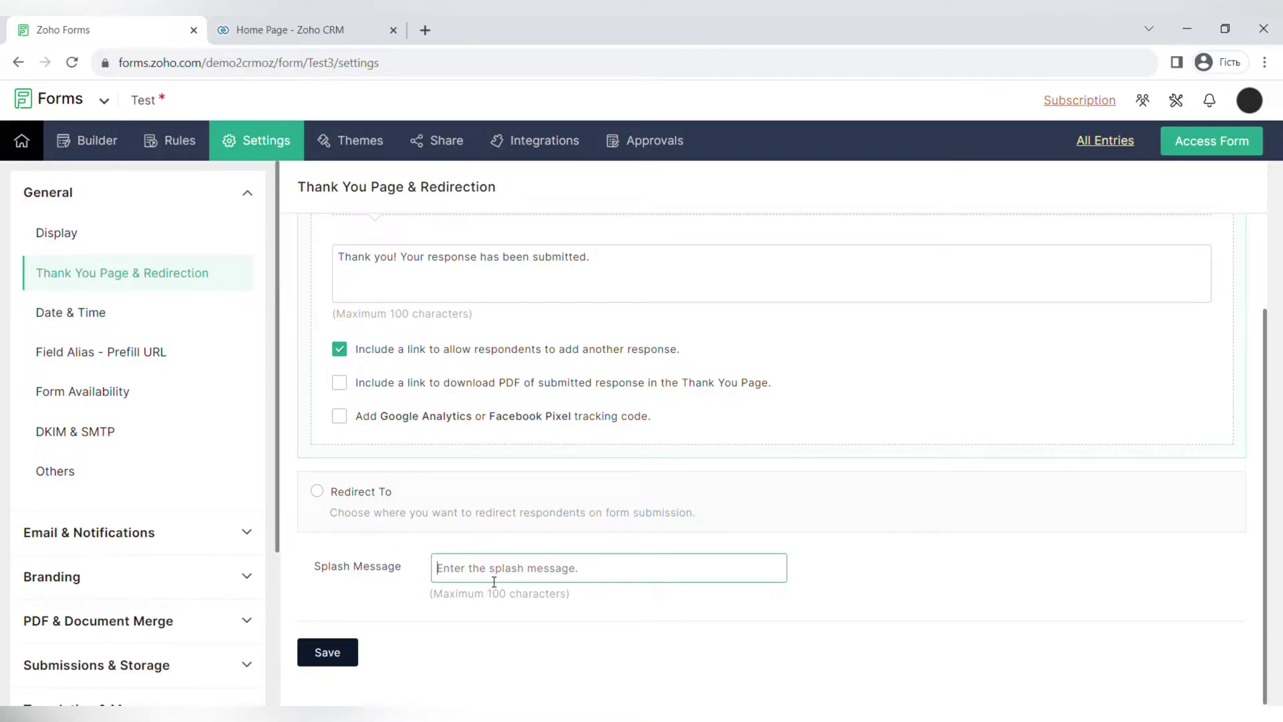
click(127, 311)
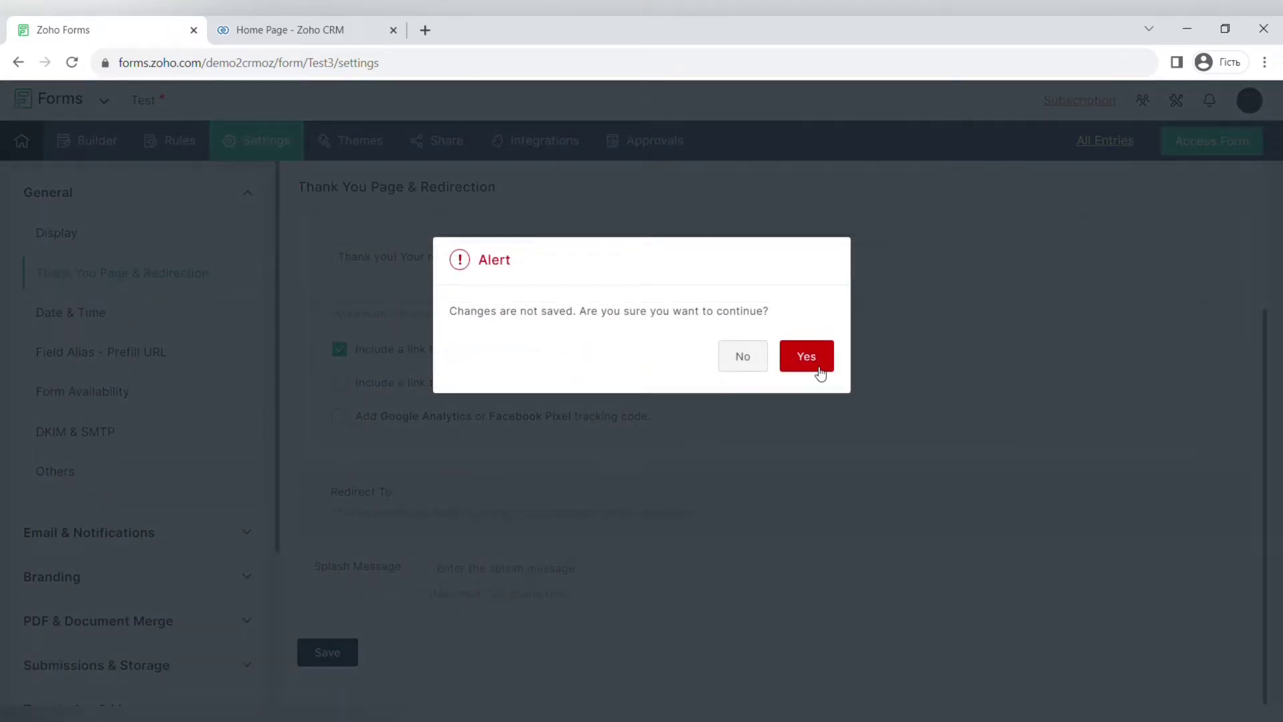
Discard unsaved changes and review the Field Alias - Prefill URL, Form Availability and DKIM & SMTP settings.
click(819, 371)
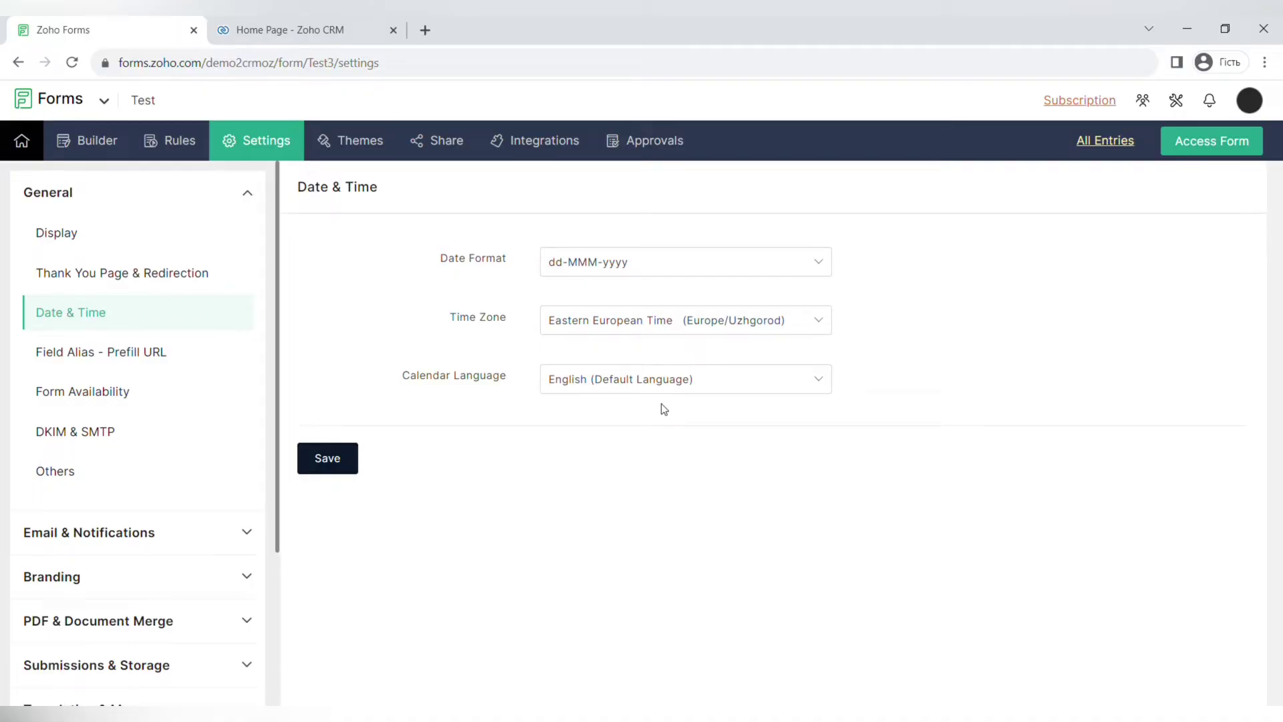
click(165, 345)
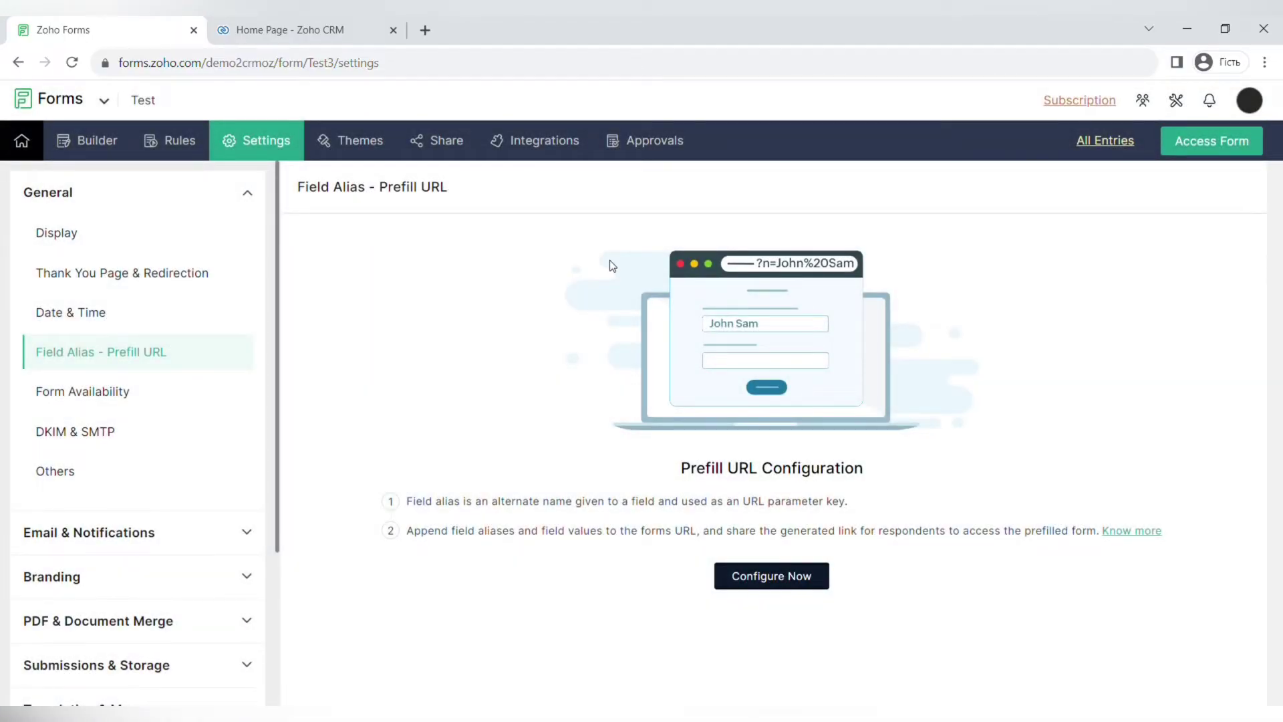
click(758, 579)
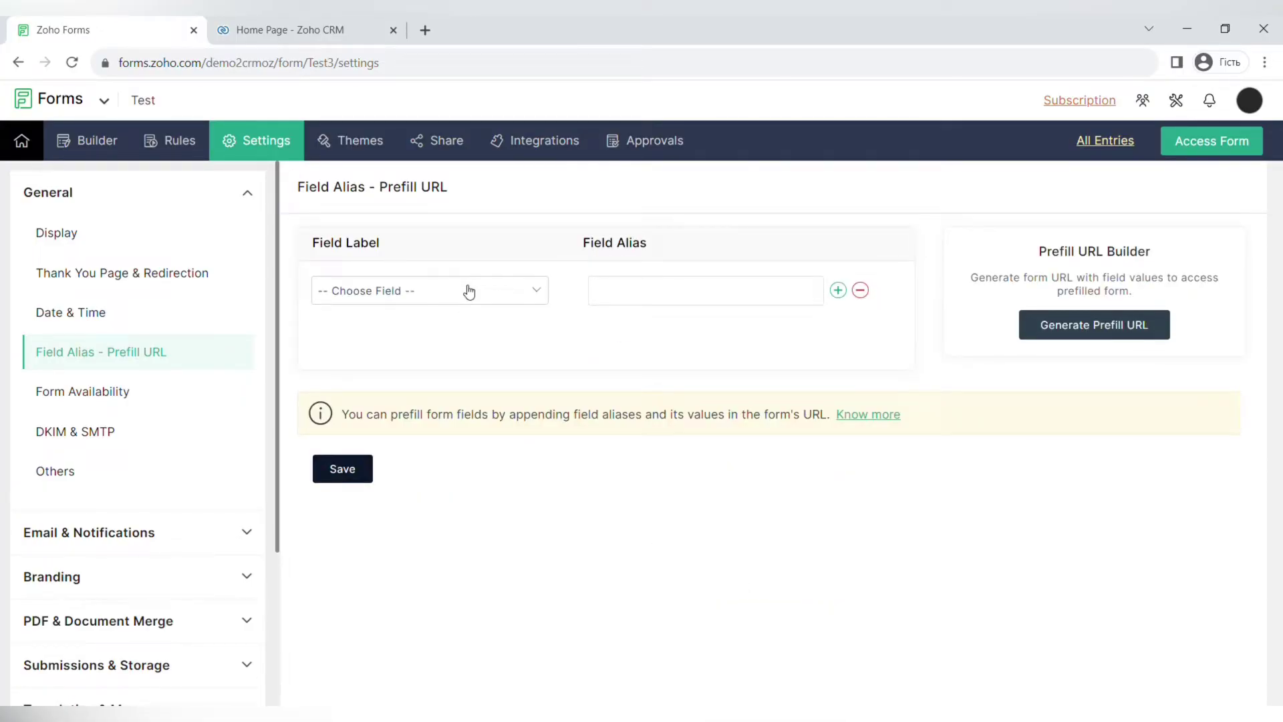
click(129, 391)
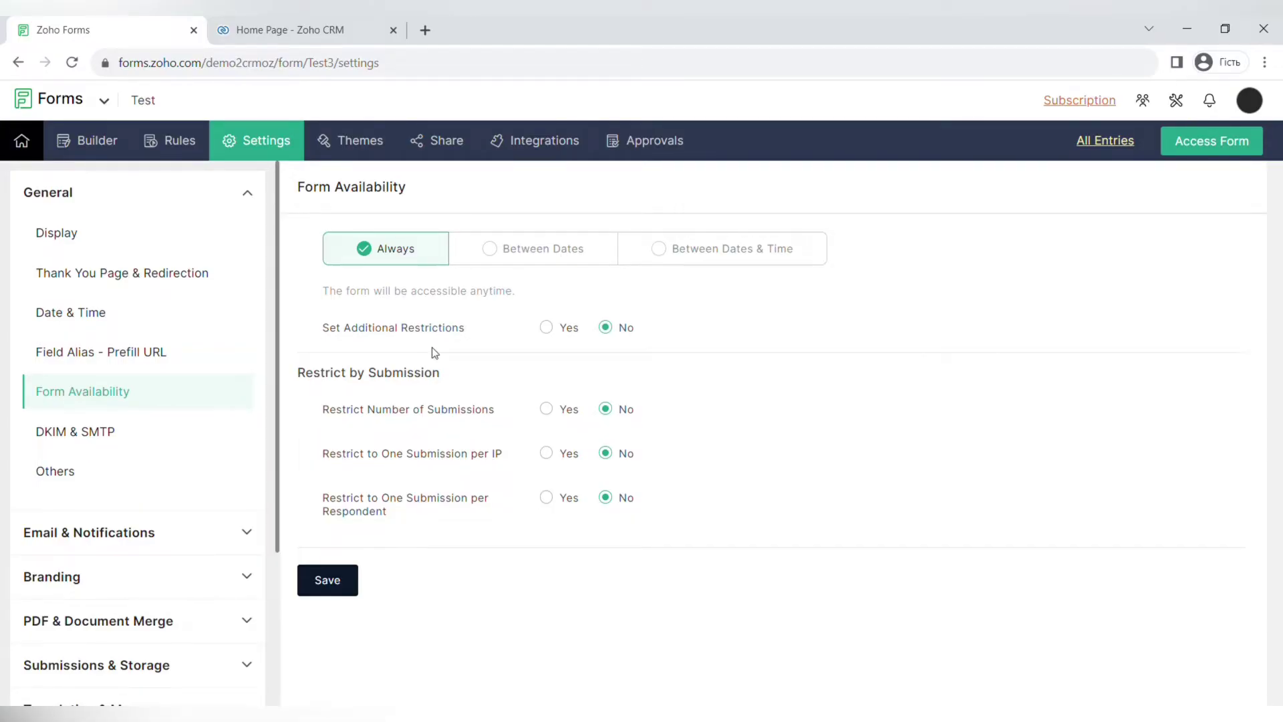
click(127, 443)
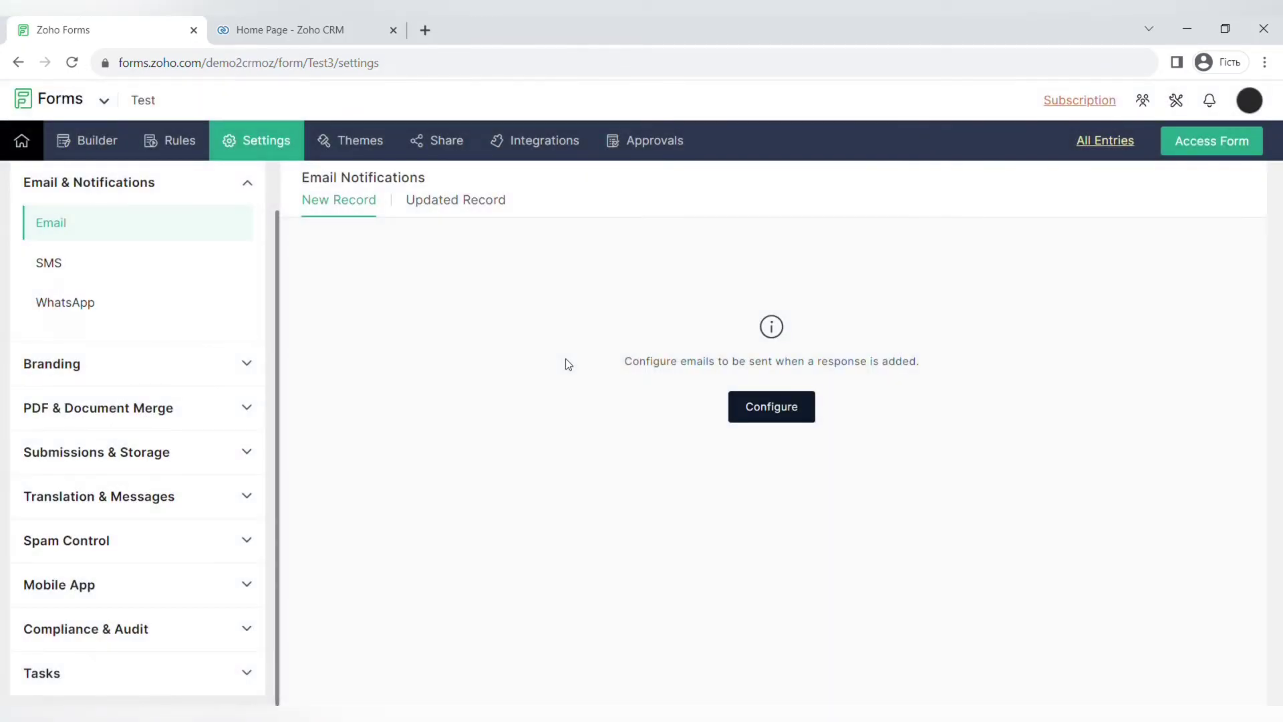
Review the Branding, PDF Editor and Document Merge settings.
drag(304, 176, 480, 187)
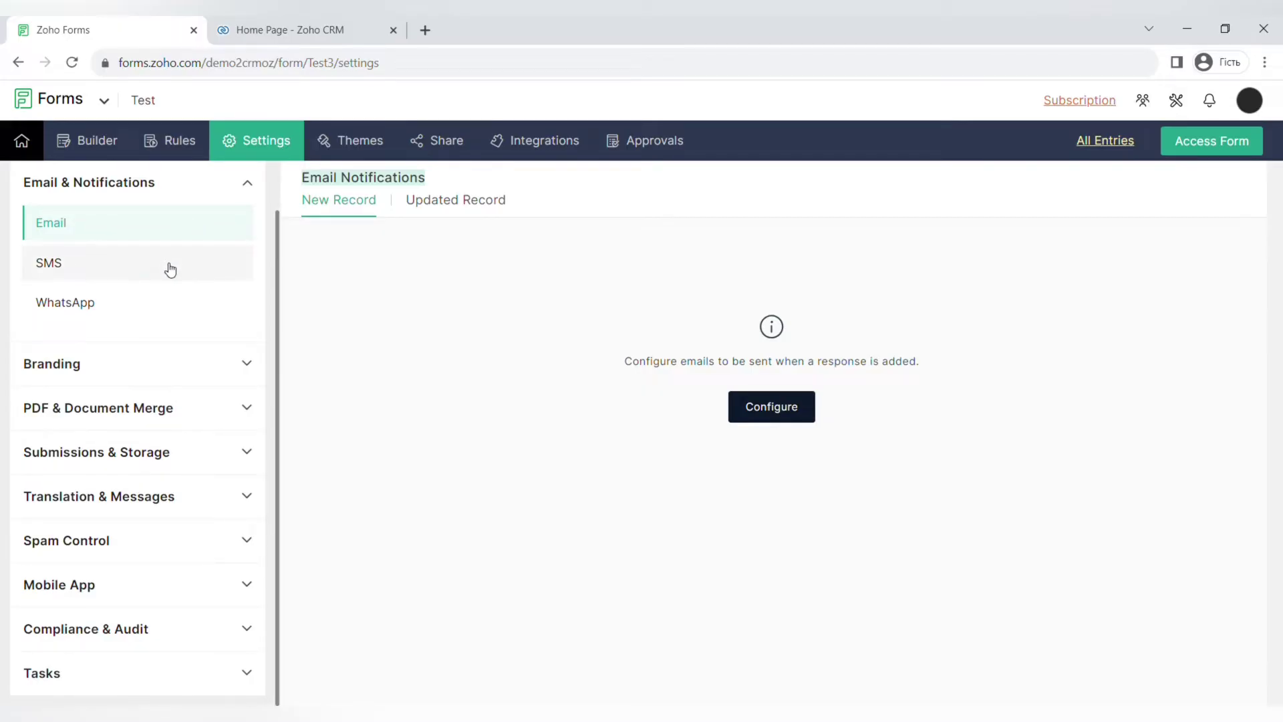
click(239, 369)
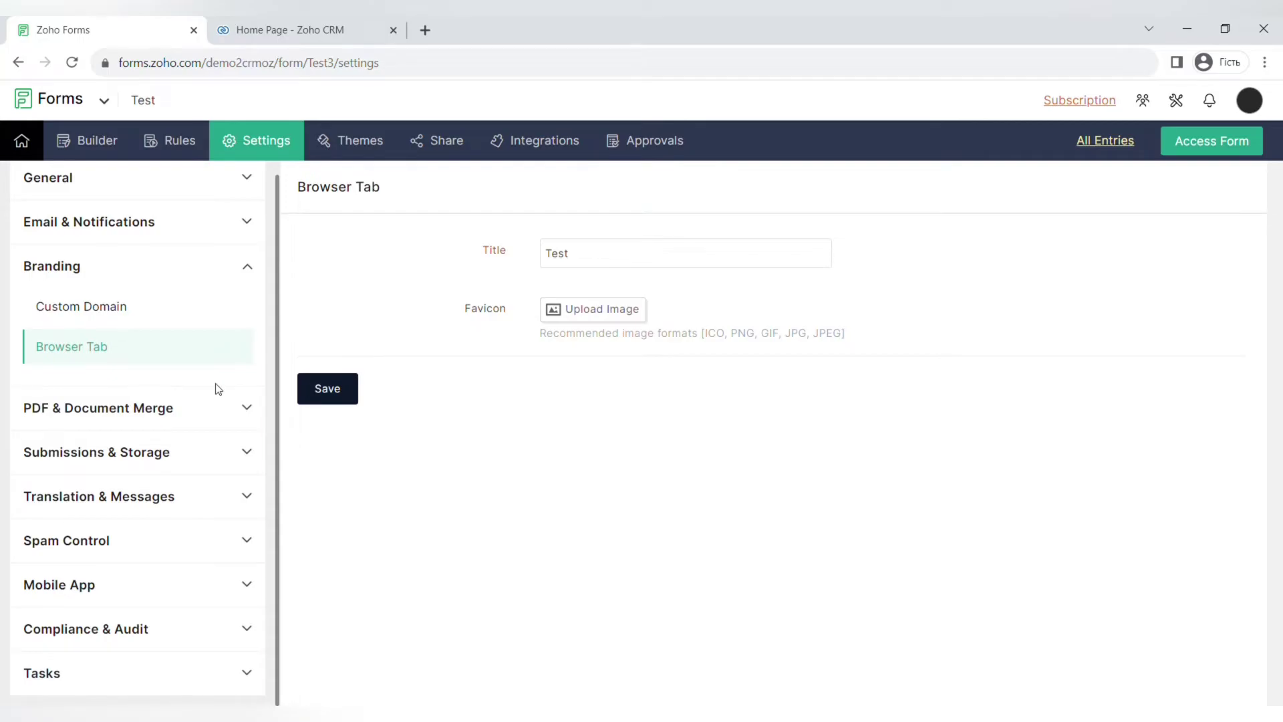
click(218, 422)
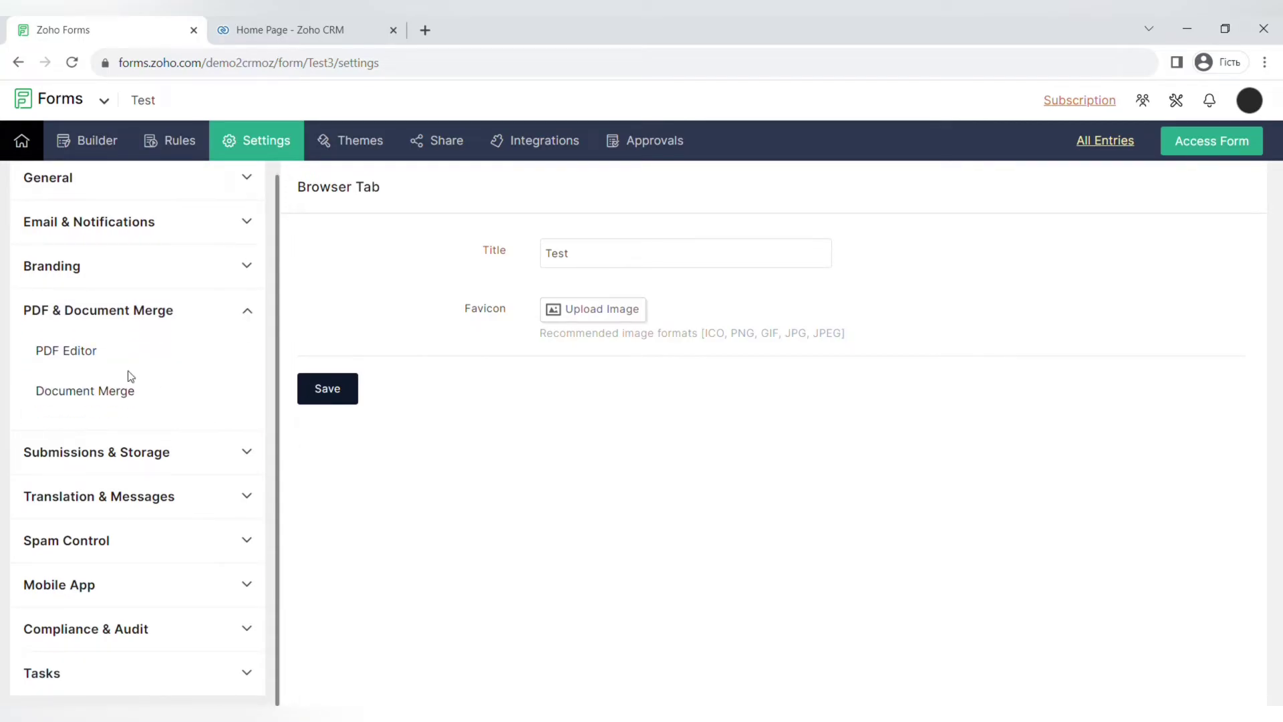
click(122, 359)
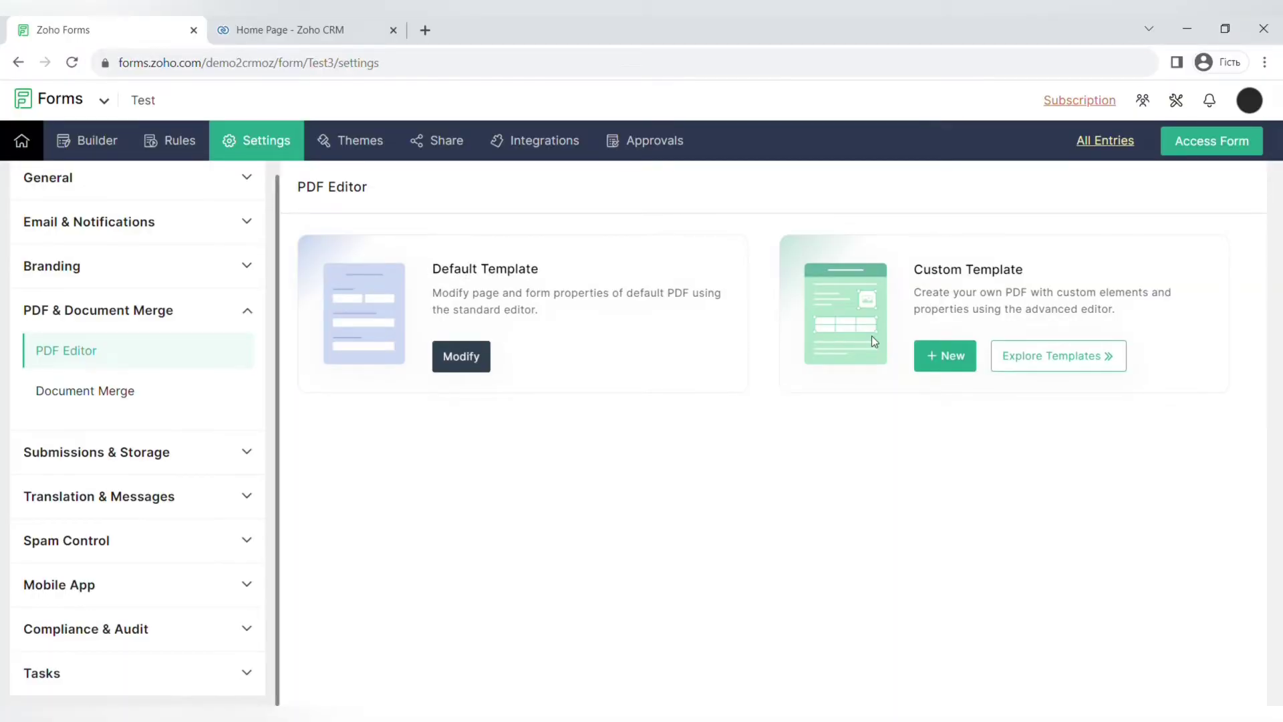
click(134, 393)
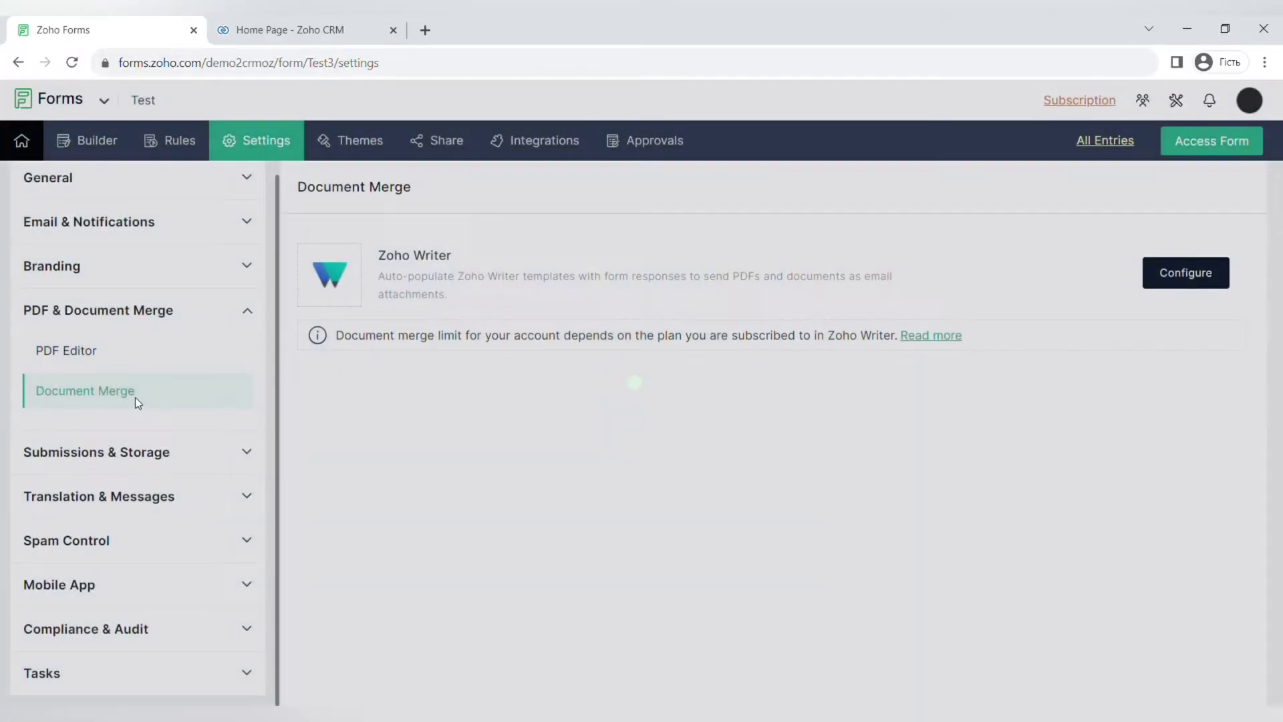
Review Edit Response, cloud storage, Auto-Trash and Review Before Submission settings.
click(222, 452)
click(151, 395)
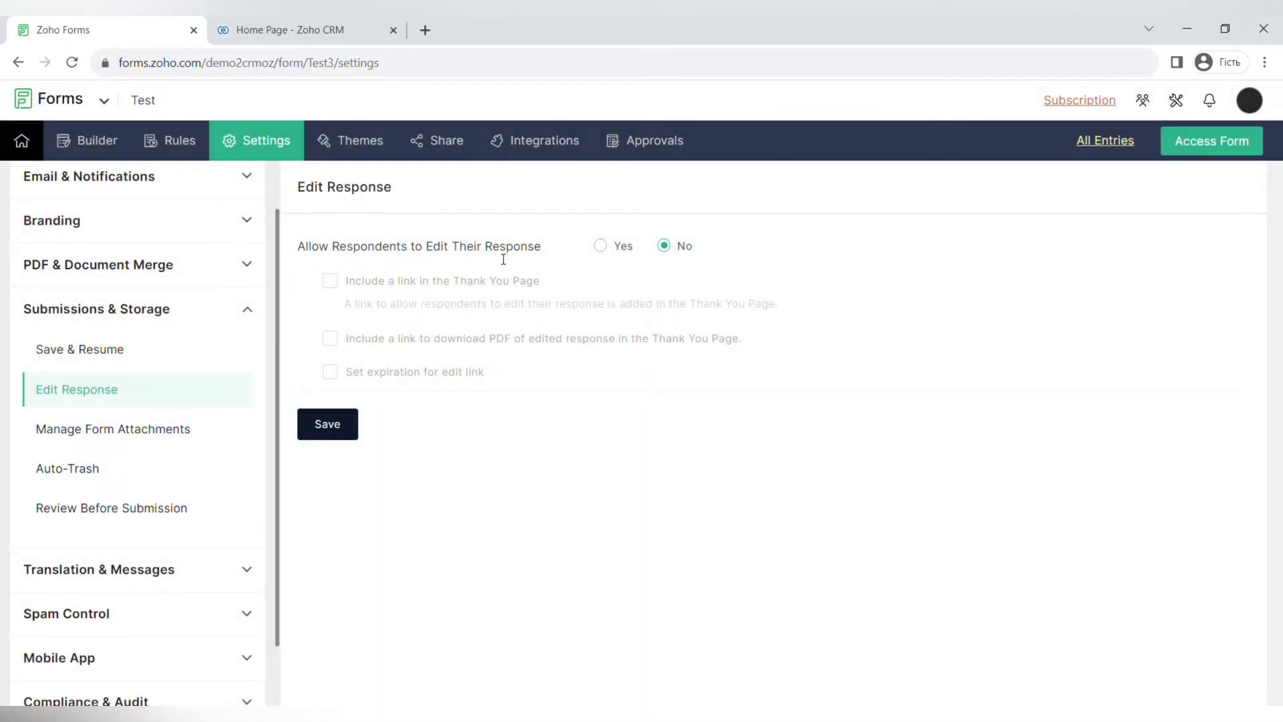
click(143, 426)
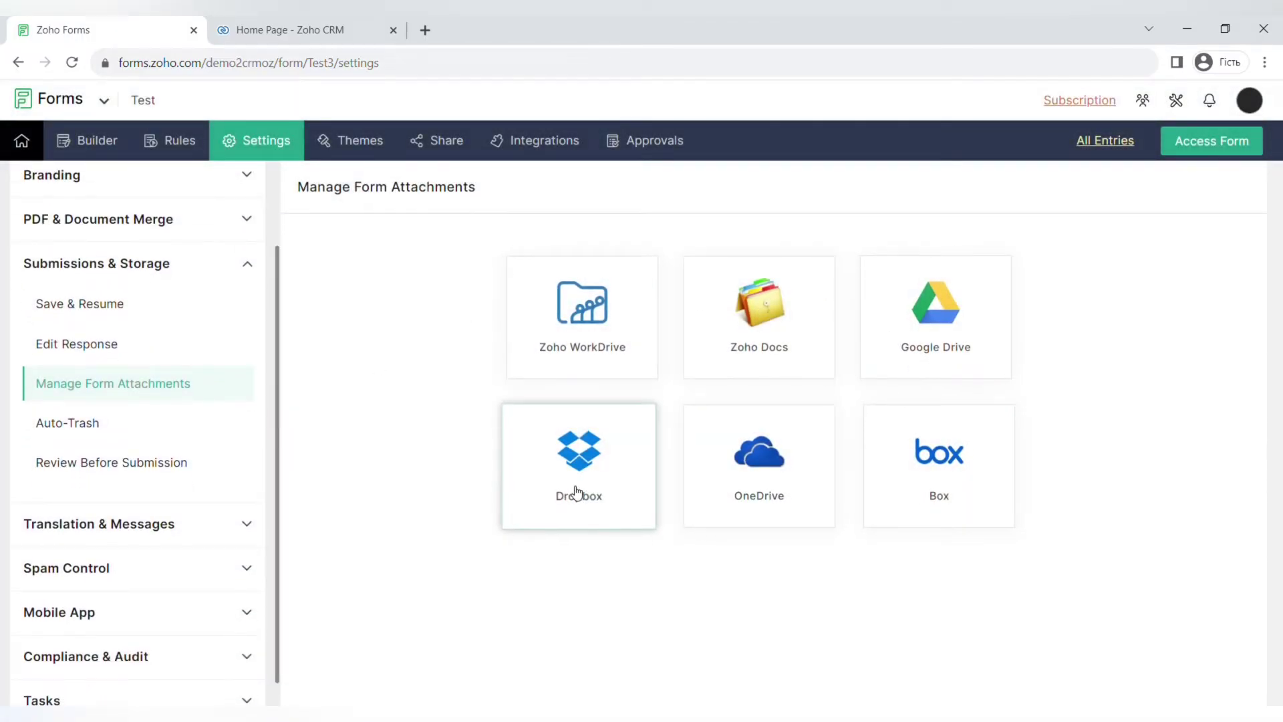
click(155, 434)
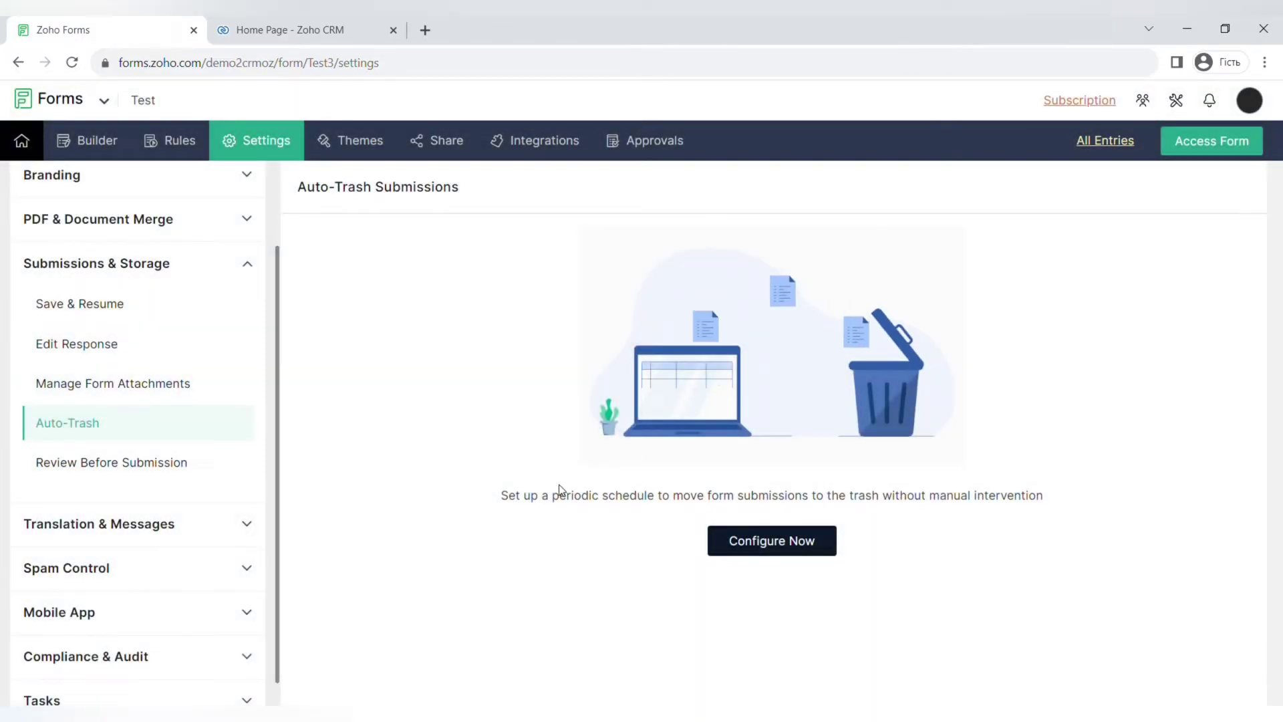
drag(510, 496, 1013, 513)
click(100, 459)
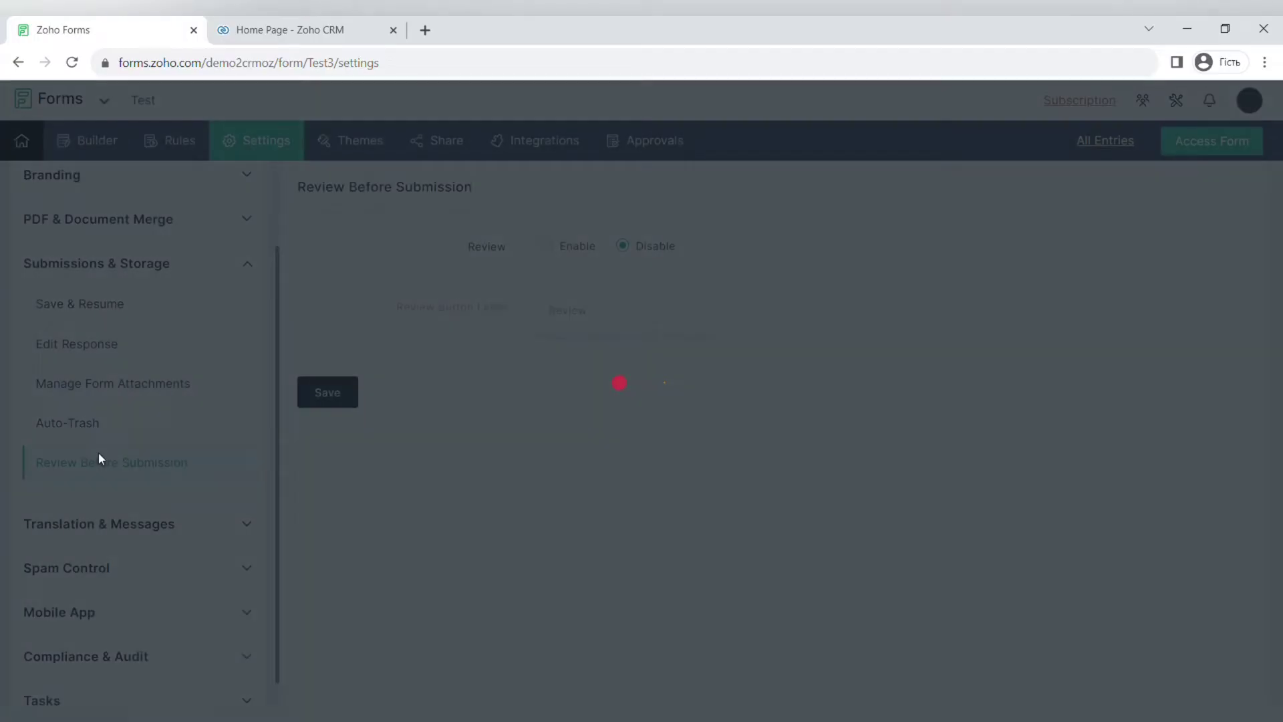
scroll(86, 392, down, 1)
Open Custom Messages under Translation & Messages and highlight its description.
click(138, 495)
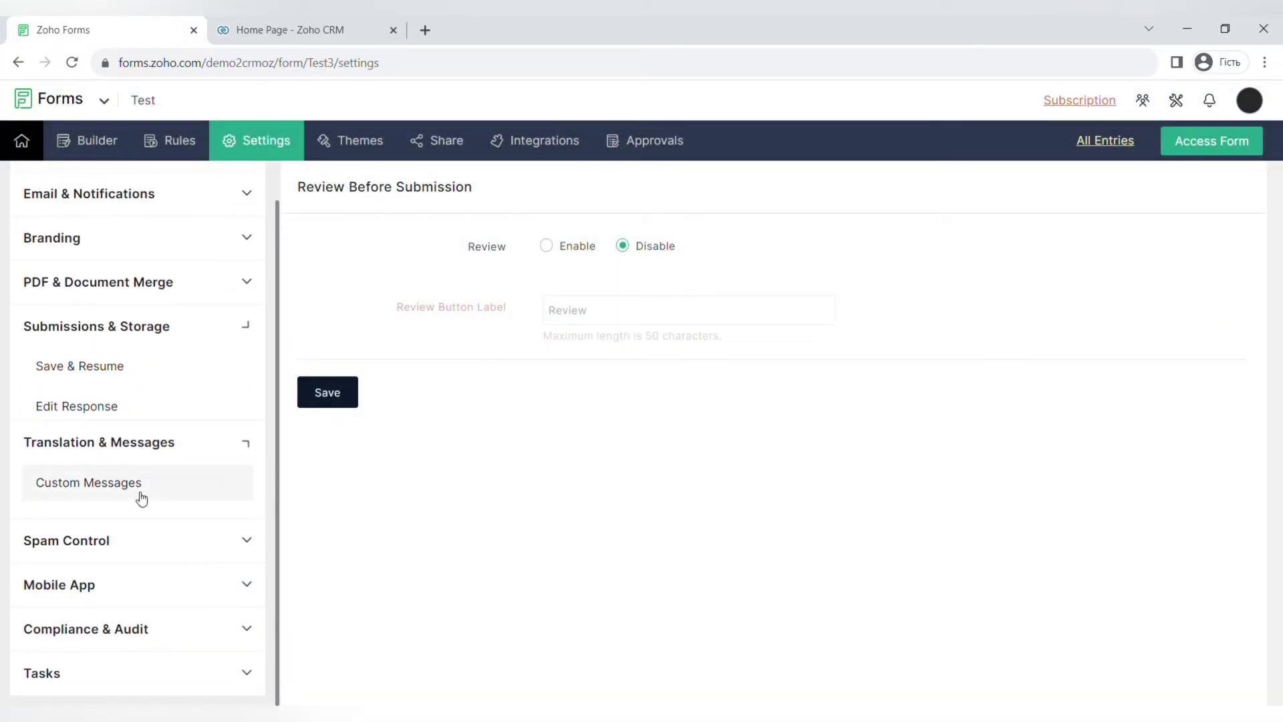
click(125, 442)
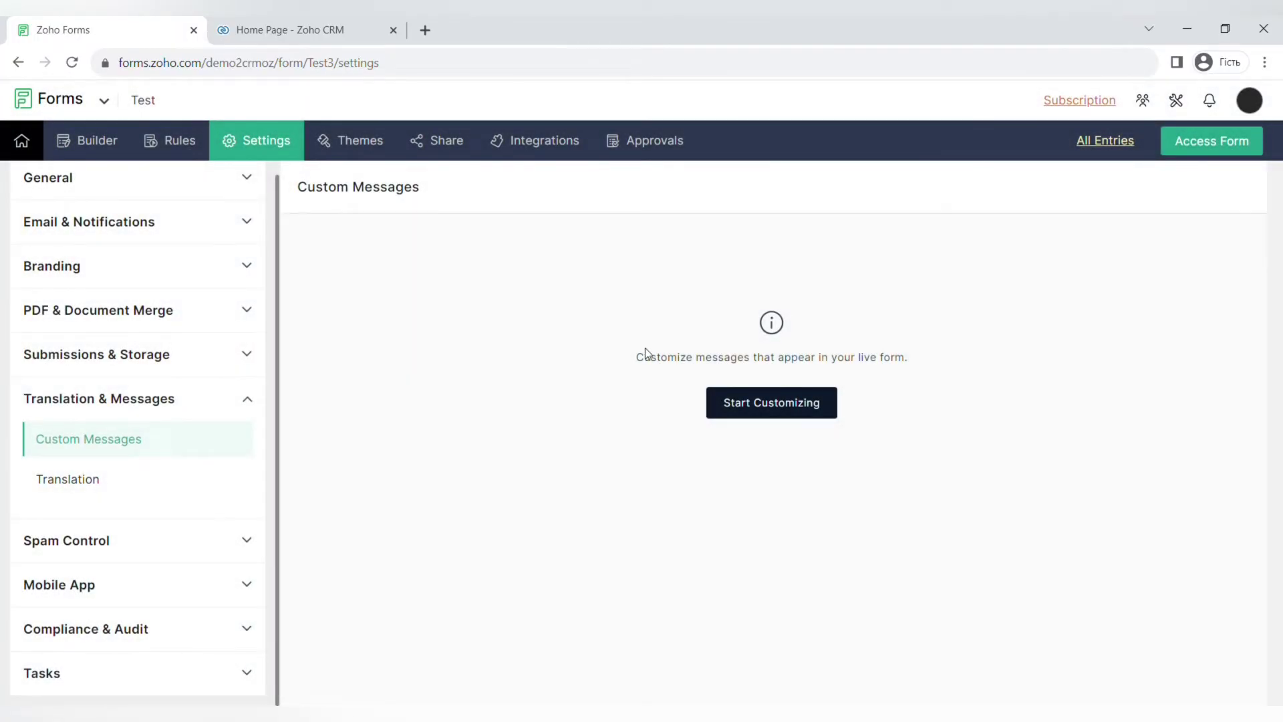
drag(642, 354, 943, 365)
Set the form's CAPTCHA to Zoho Forms CAPTCHA and save it.
click(101, 489)
click(198, 540)
scroll(197, 544, down, 1)
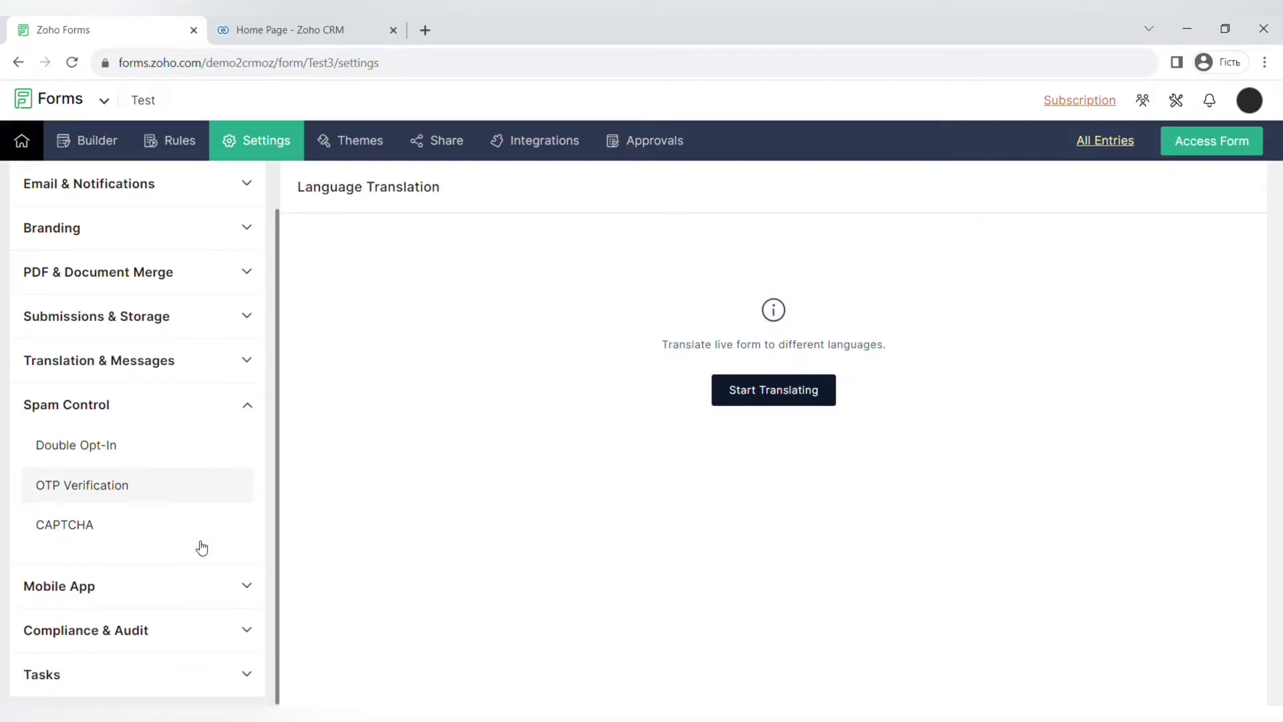
click(125, 461)
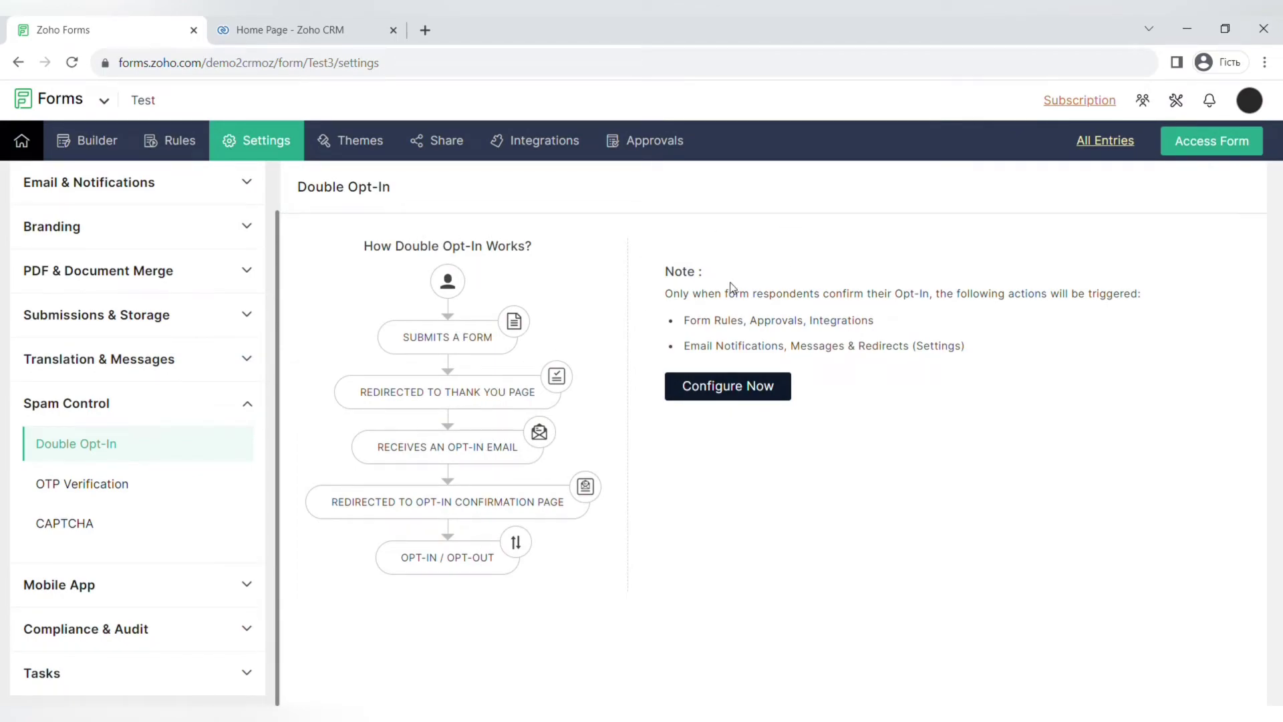
click(110, 521)
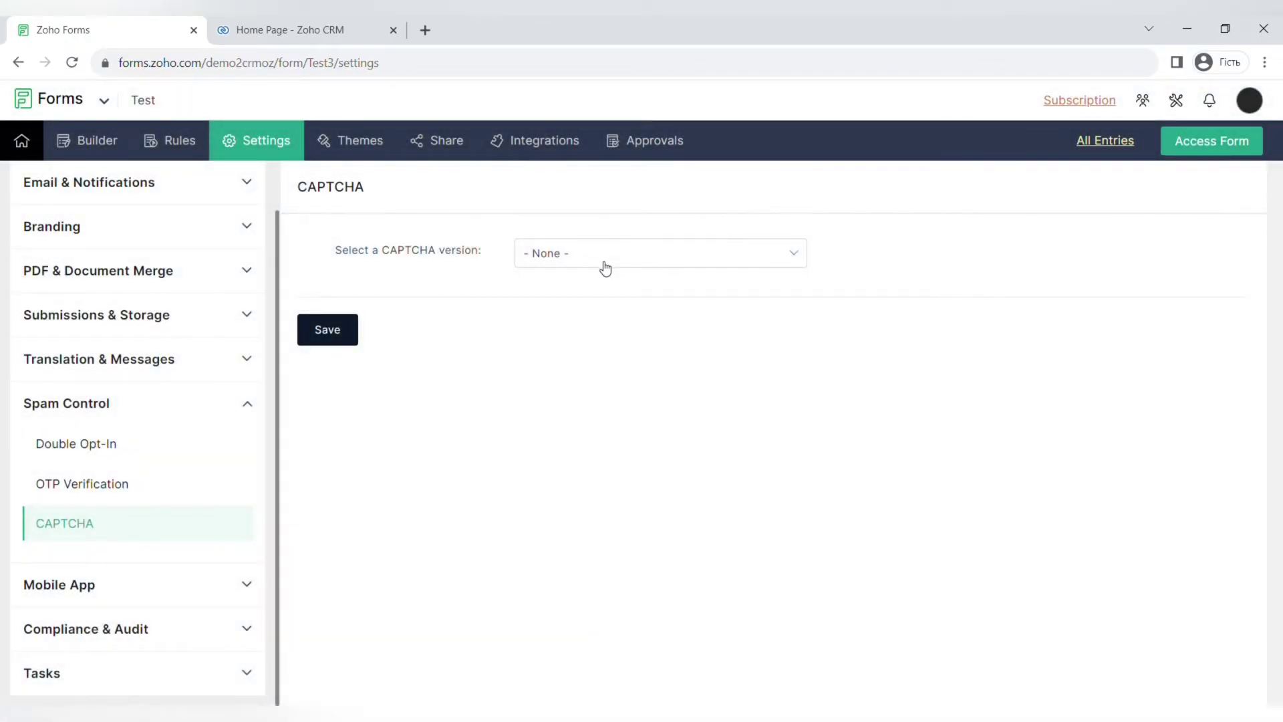
click(605, 267)
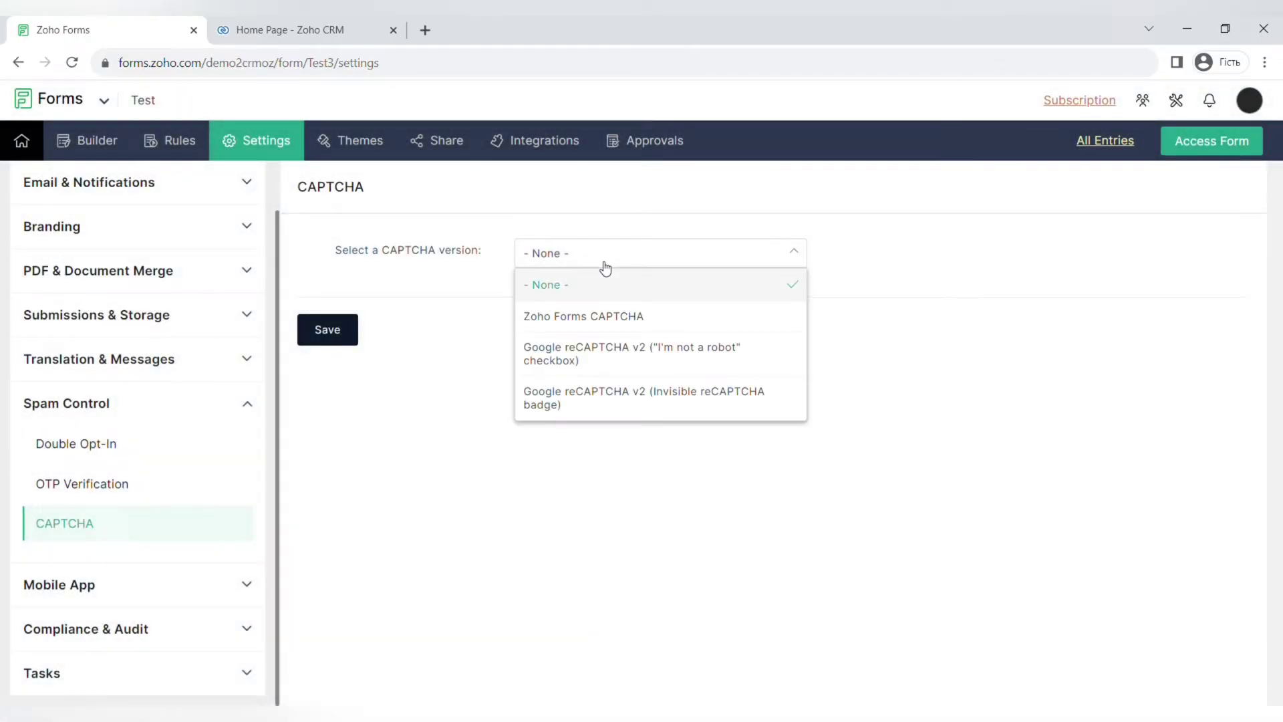
click(605, 319)
click(672, 376)
click(317, 449)
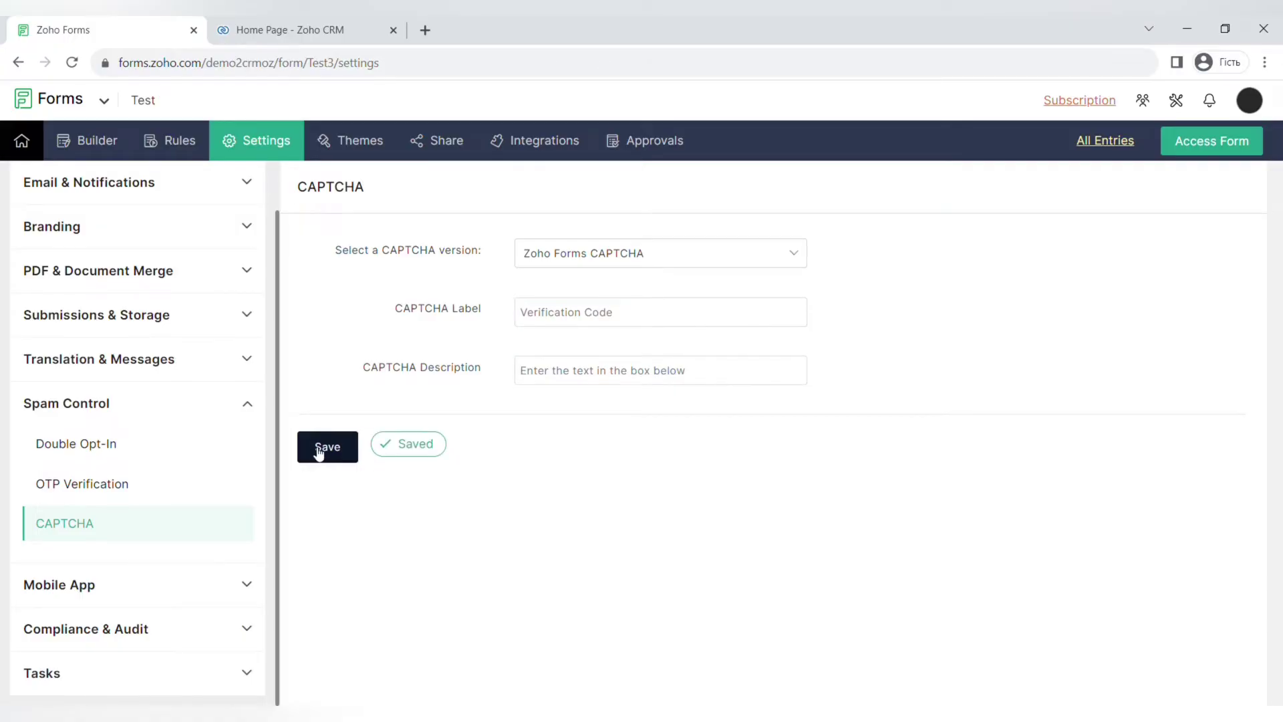
Review Scan & Fill, Push Notifications, Accessibility, Record Audit, Permissions and Filters settings.
click(97, 583)
click(70, 533)
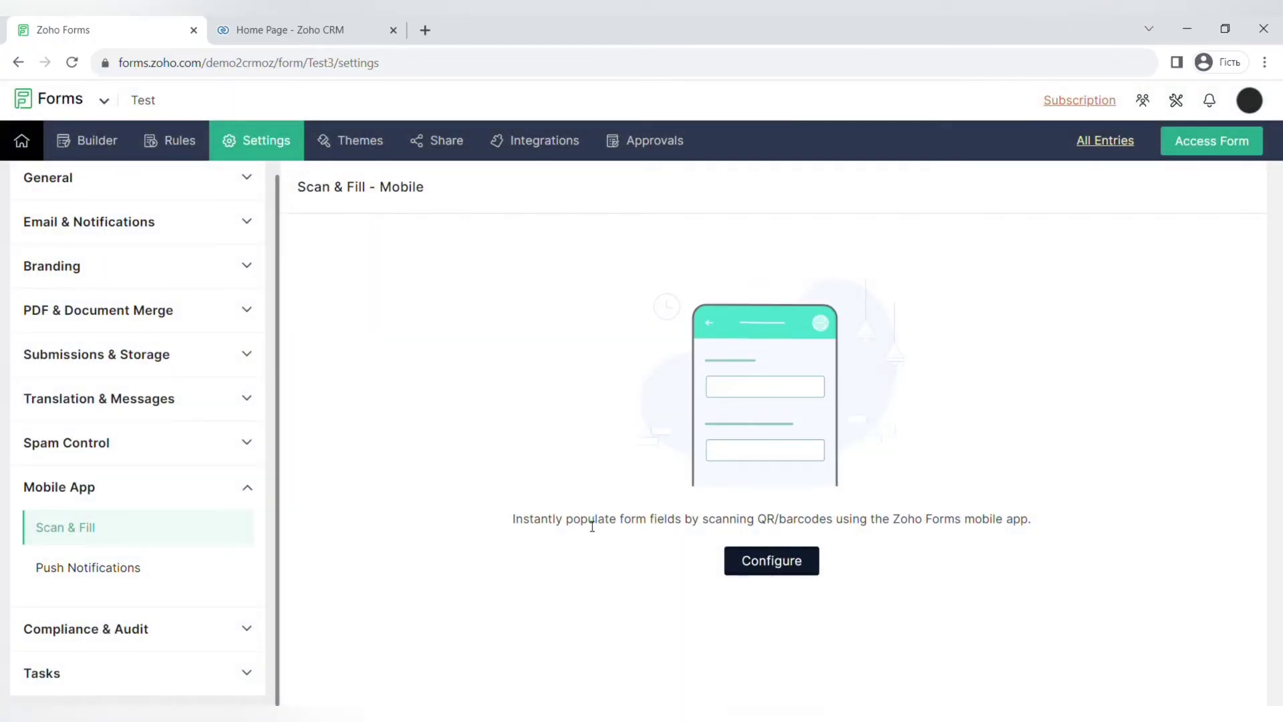
click(166, 568)
click(175, 632)
click(113, 575)
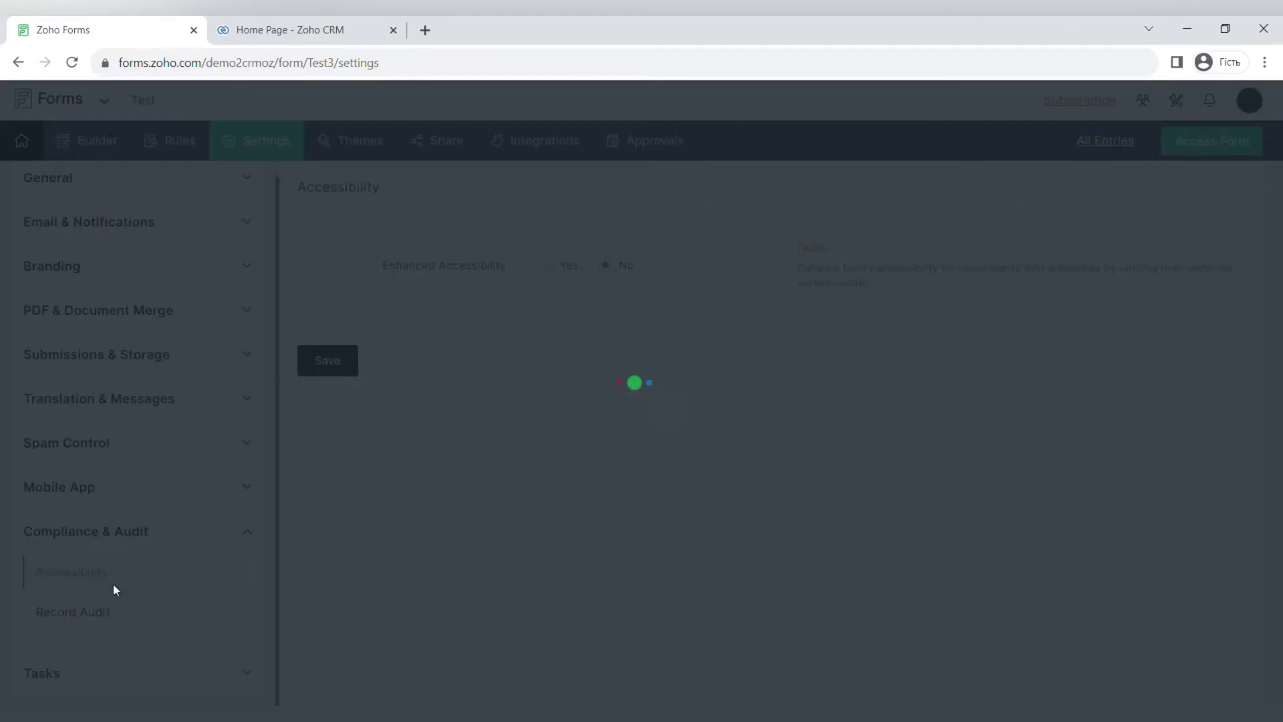
drag(383, 266, 461, 278)
drag(798, 268, 902, 306)
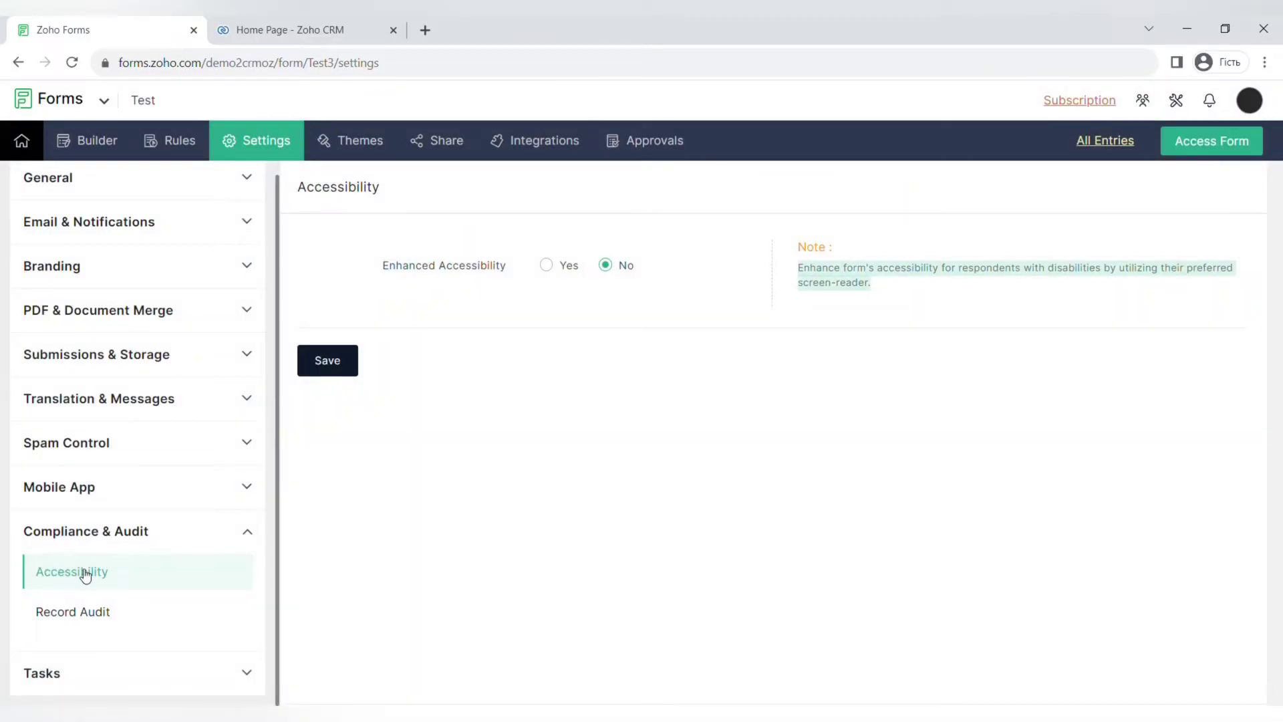
click(91, 609)
click(114, 673)
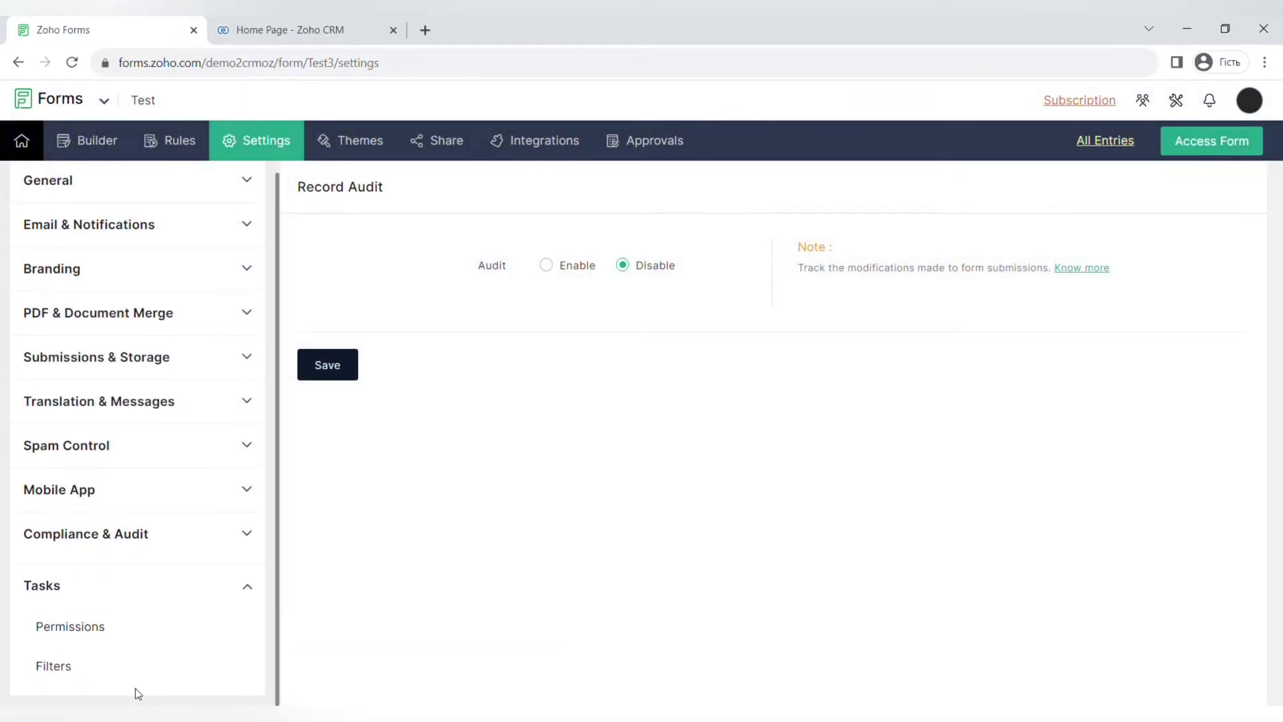
click(98, 616)
click(101, 654)
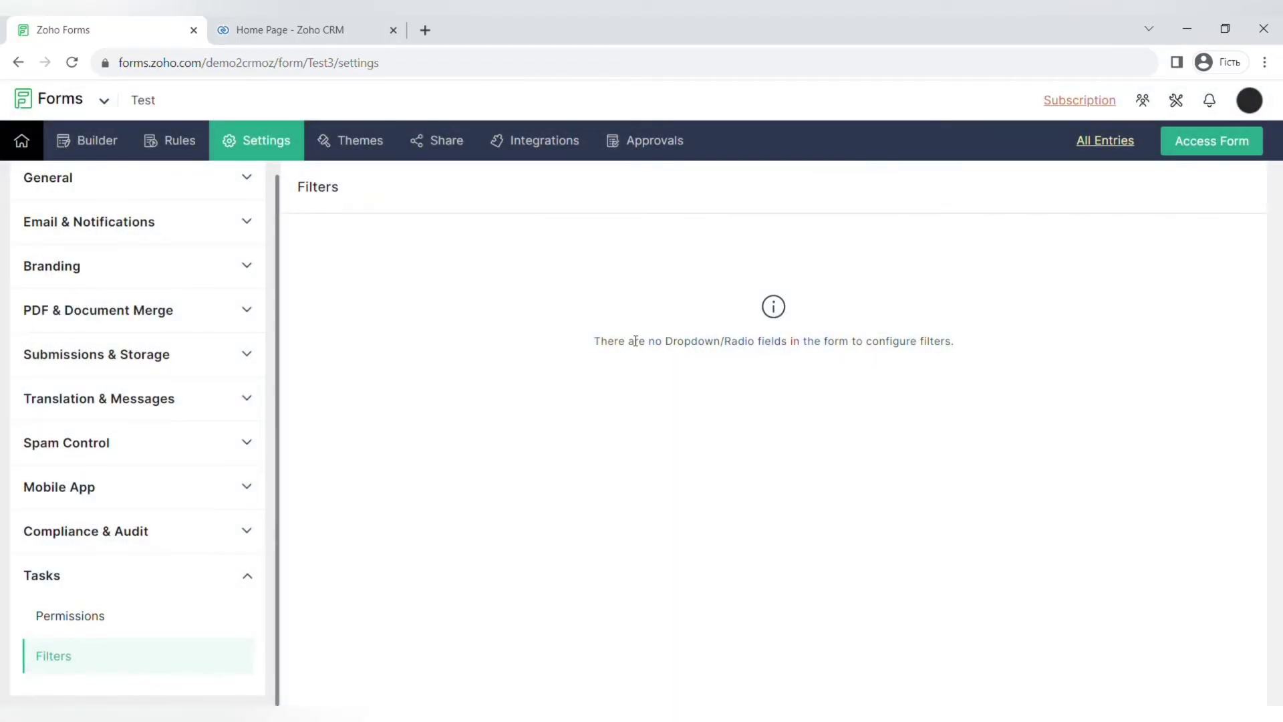
click(354, 140)
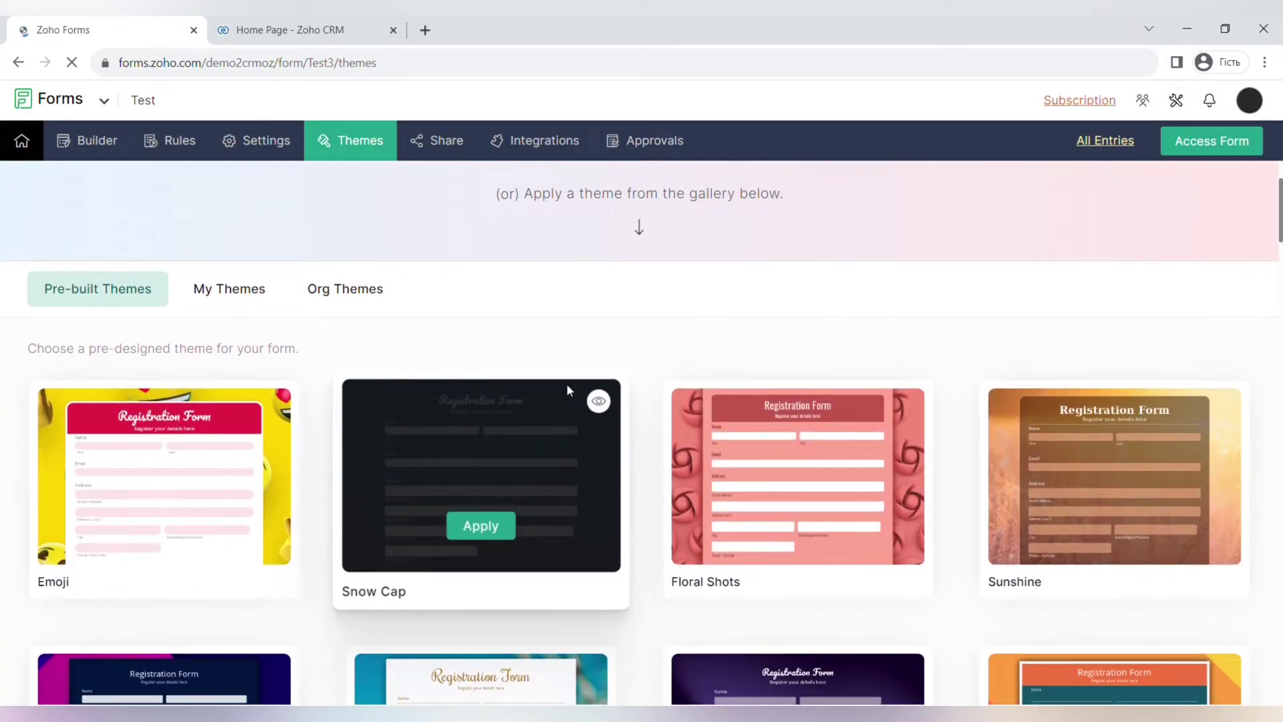
Compare the My Themes and organisation themes tabs against the pre-built gallery.
scroll(555, 330, up, 2)
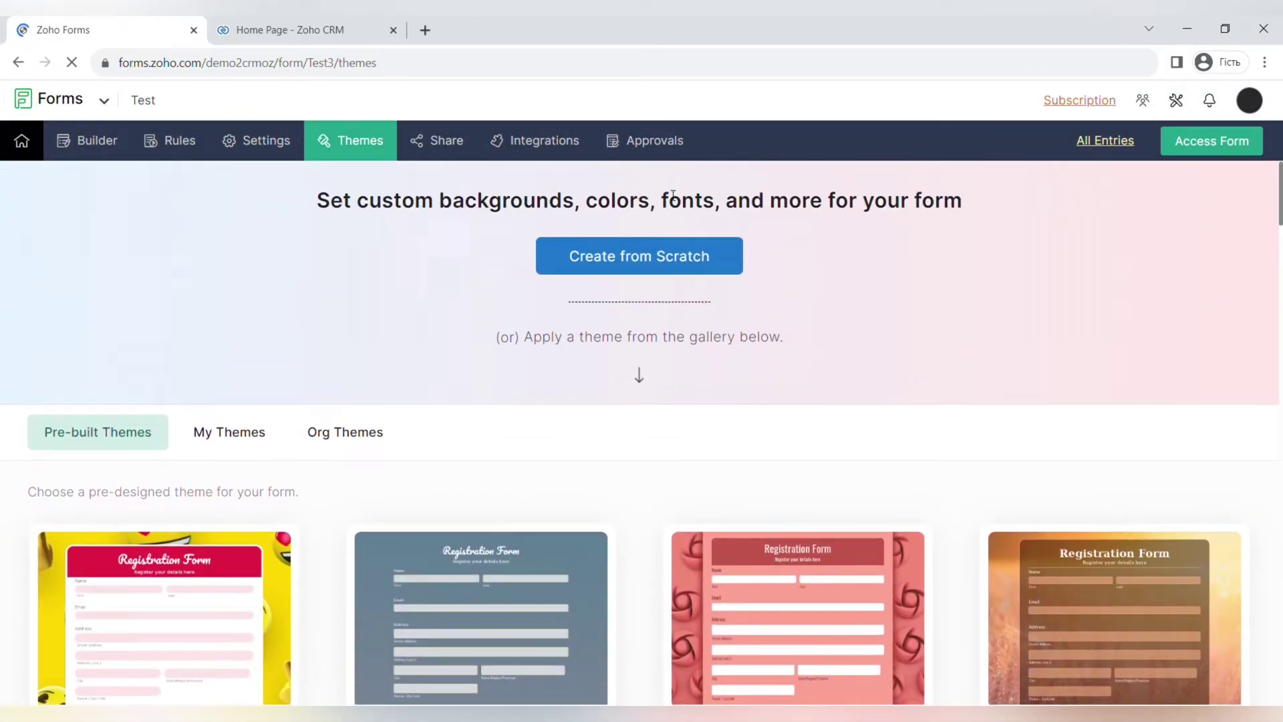
scroll(403, 373, down, 2)
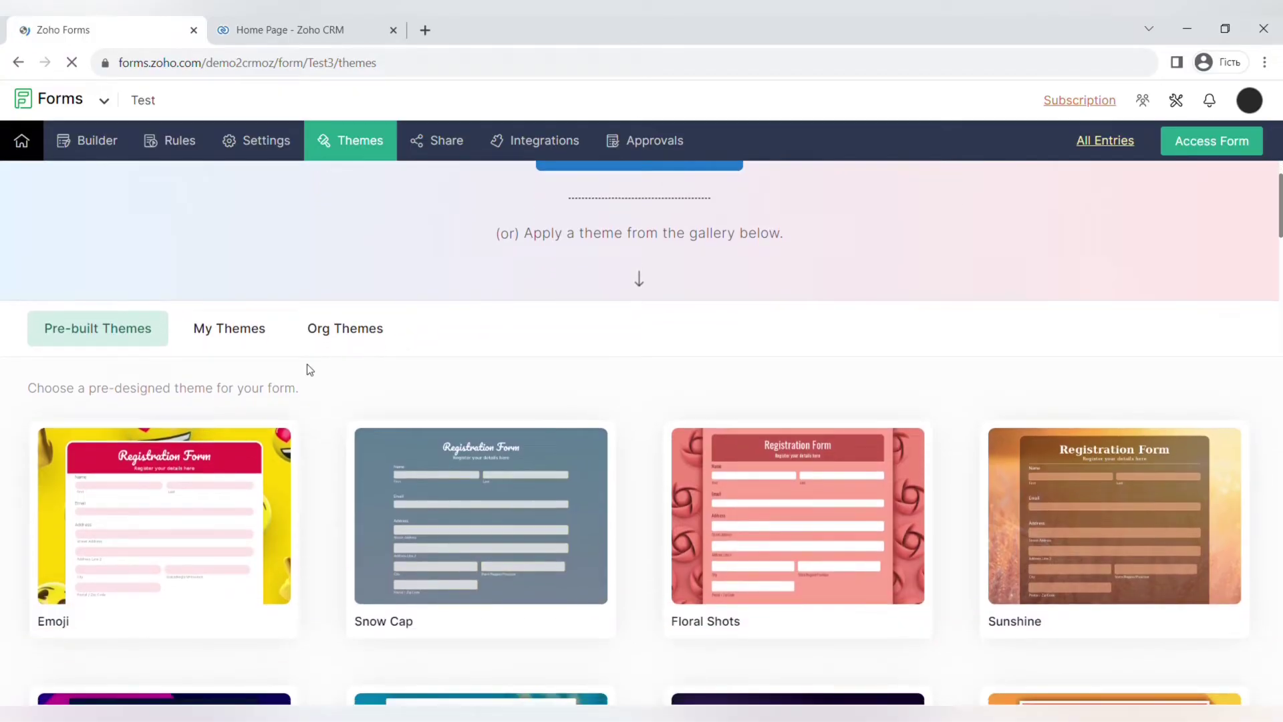
click(224, 340)
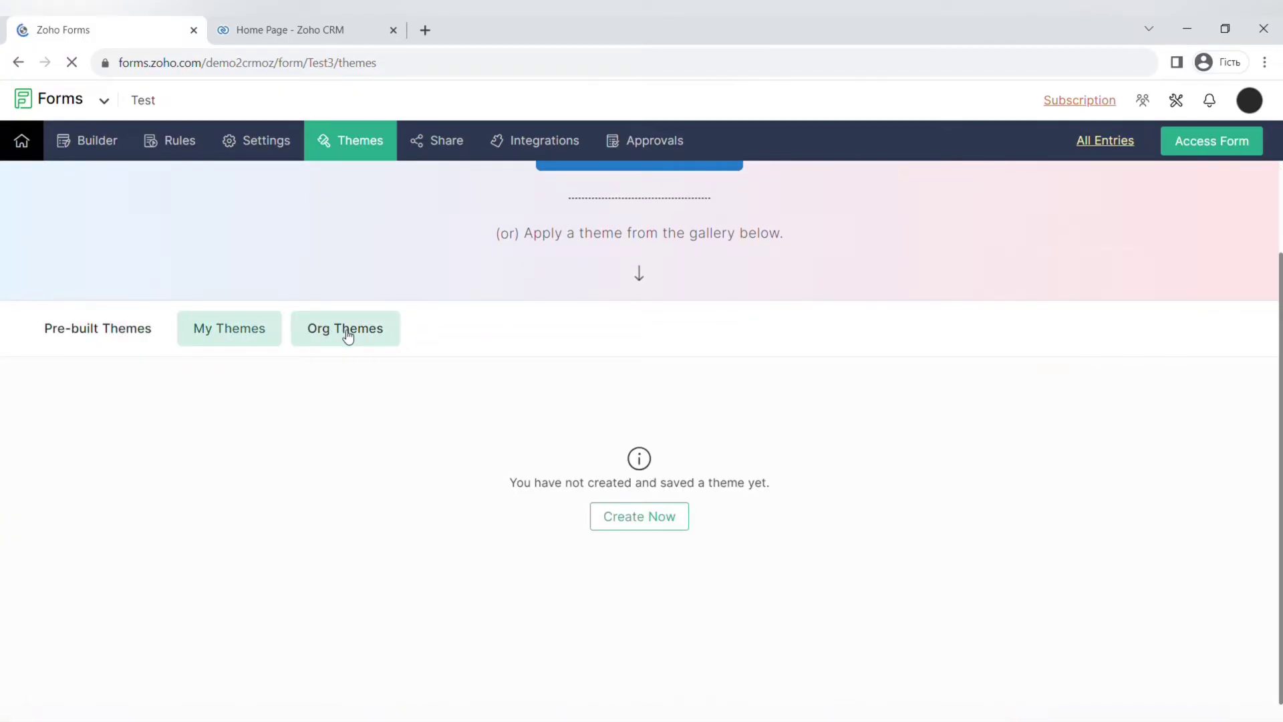
click(341, 334)
click(81, 341)
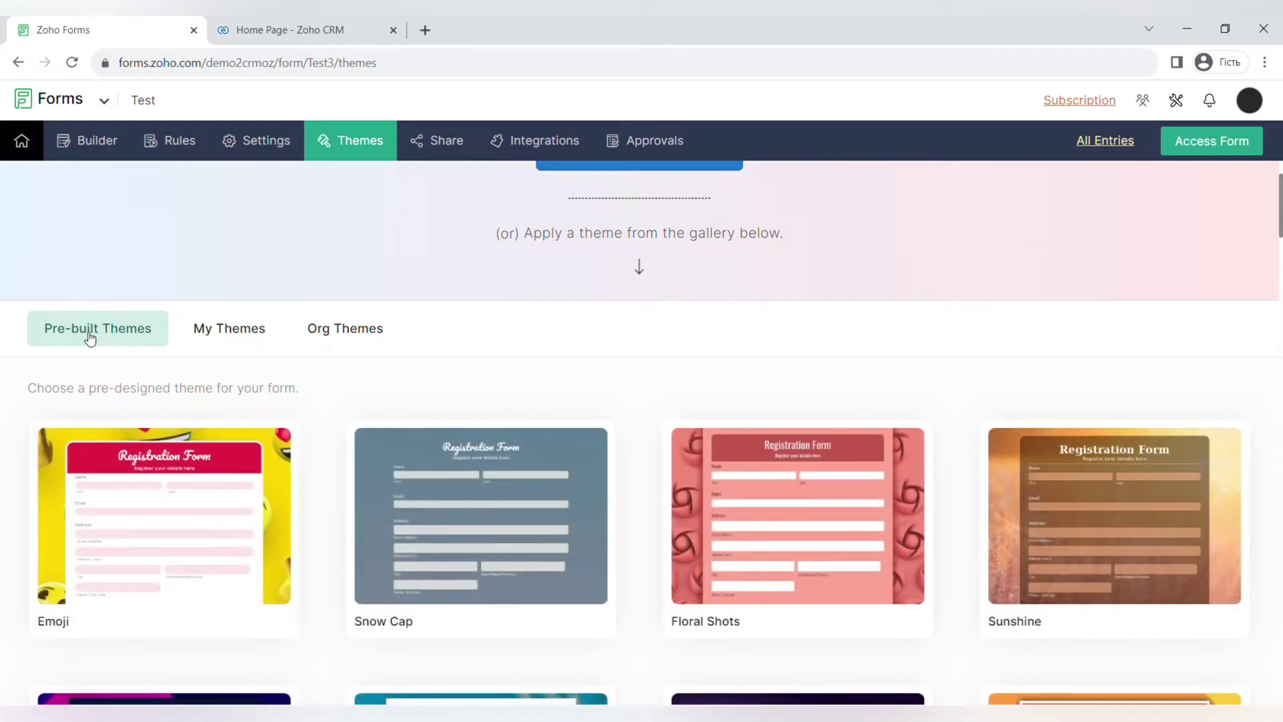
click(198, 336)
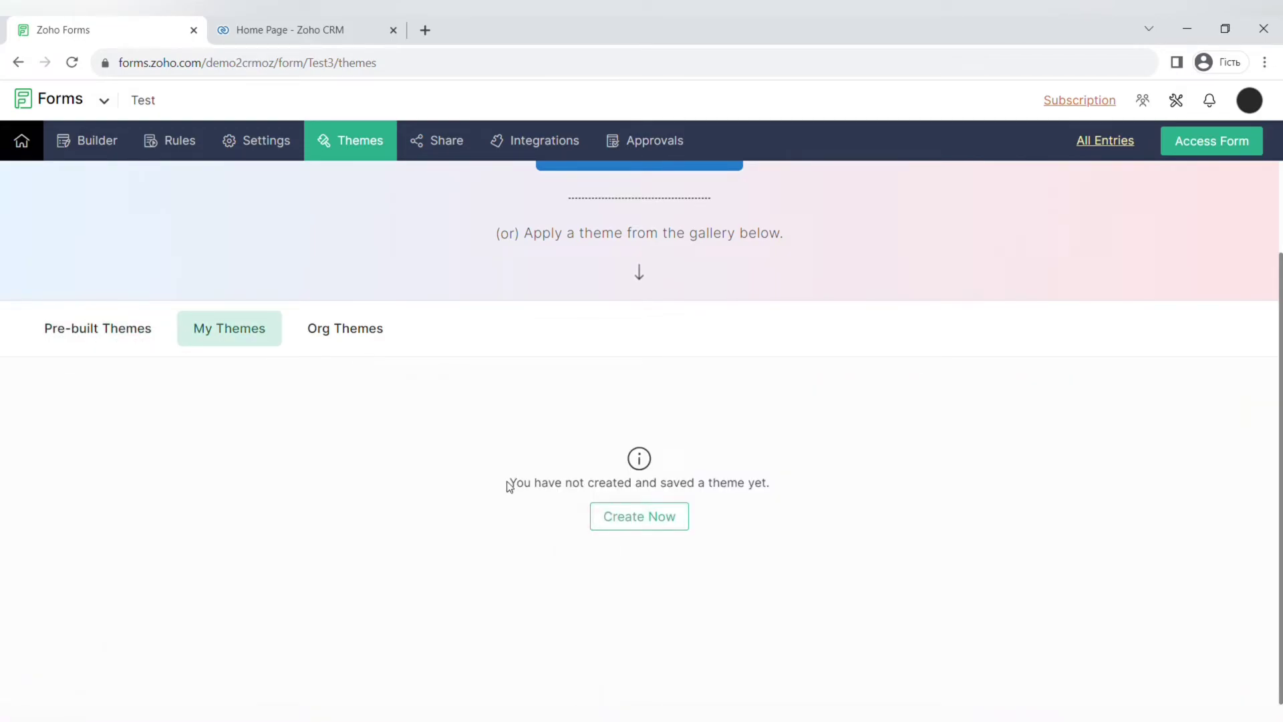
drag(510, 484, 785, 495)
Scroll through pre-built themes such as Funky Retro, Classic Blue, Mellow and Go Green.
click(100, 329)
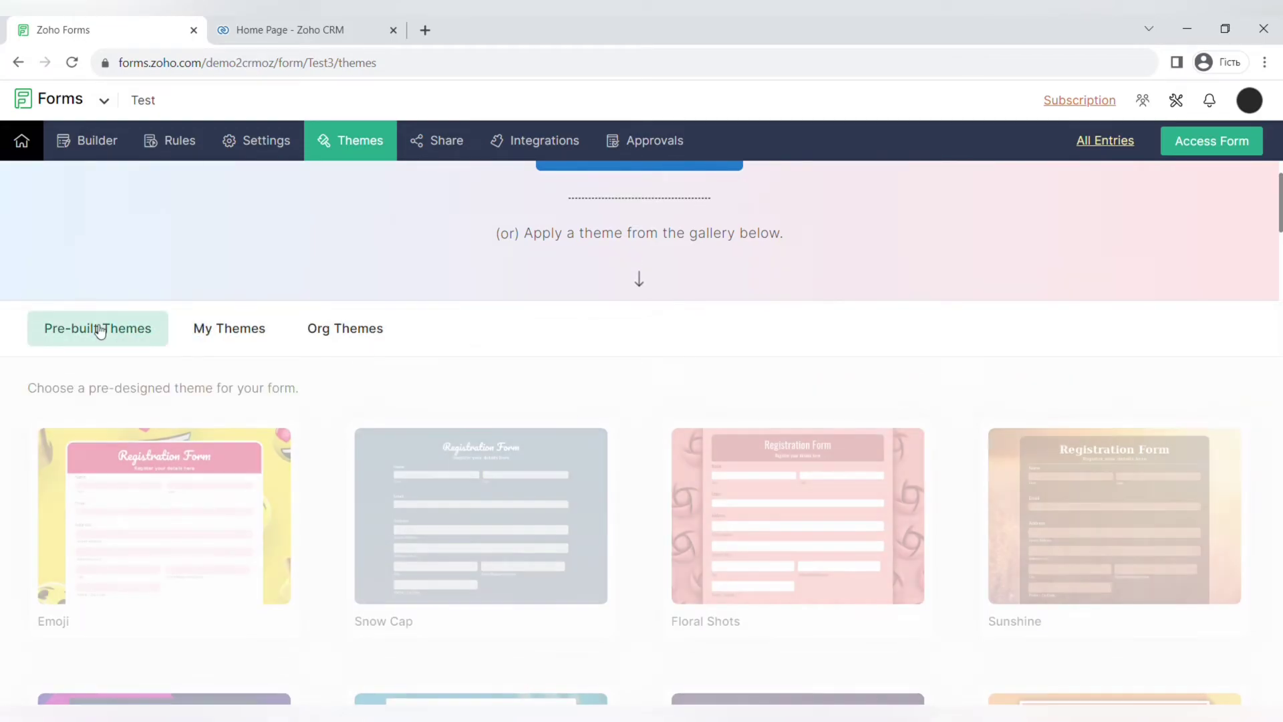
mouse_move(482, 424)
scroll(483, 423, down, 3)
scroll(482, 423, down, 1)
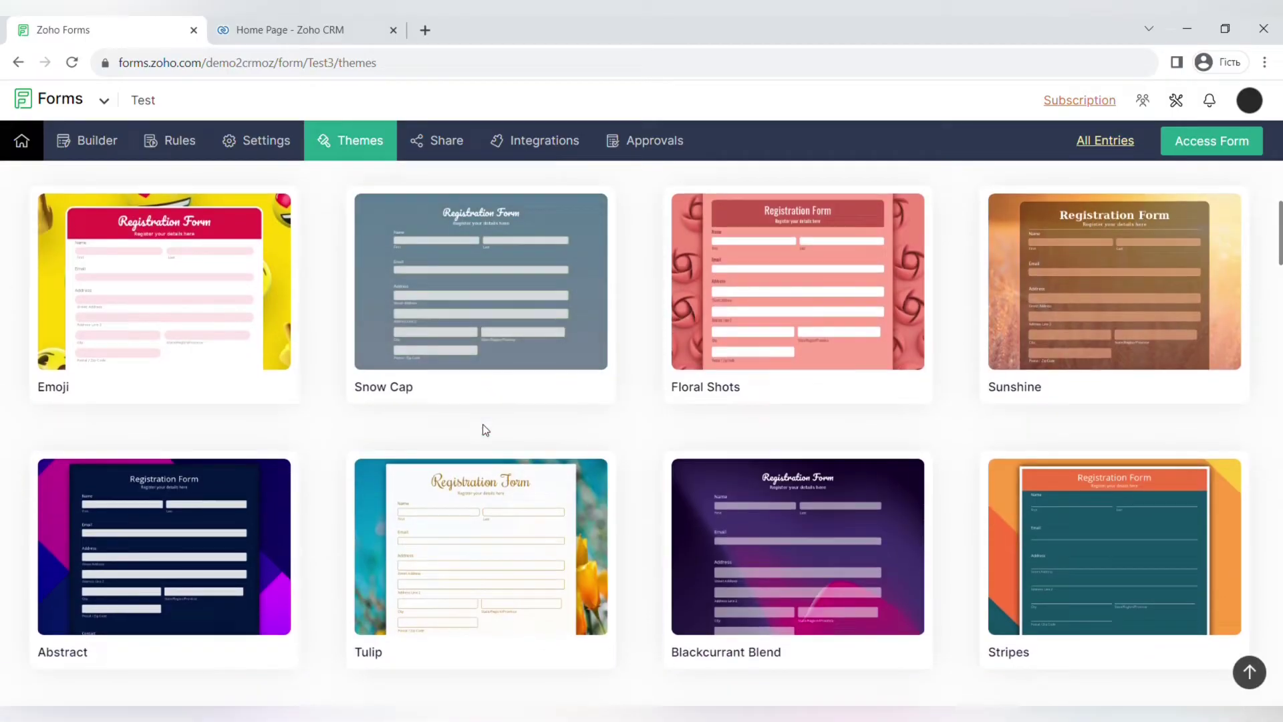
scroll(482, 428, down, 2)
scroll(485, 428, down, 3)
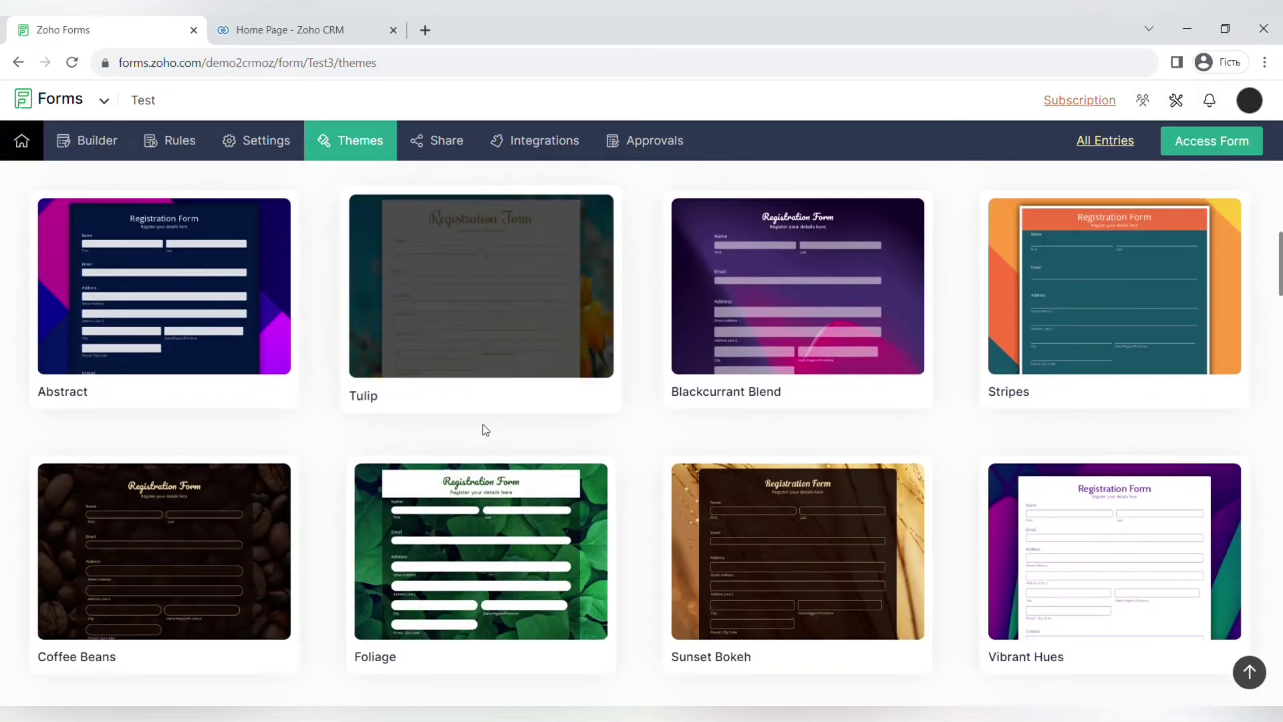
scroll(294, 429, down, 4)
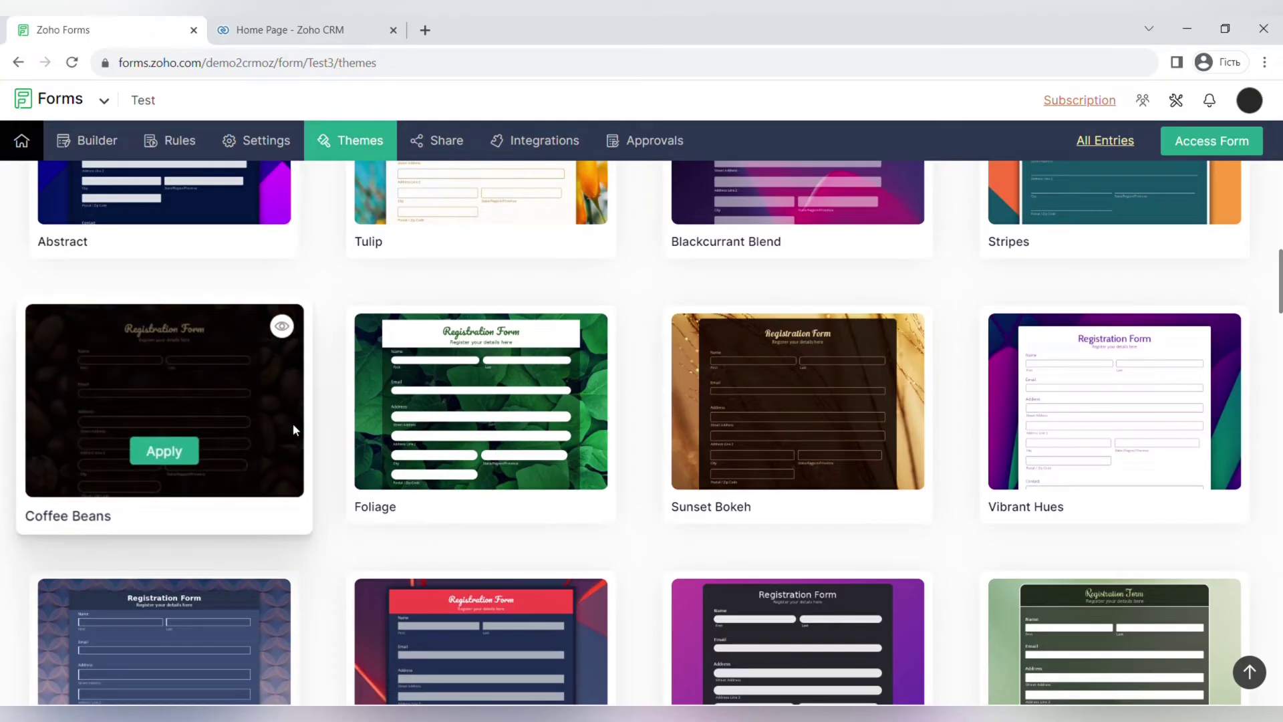
scroll(294, 429, down, 1)
scroll(295, 429, down, 4)
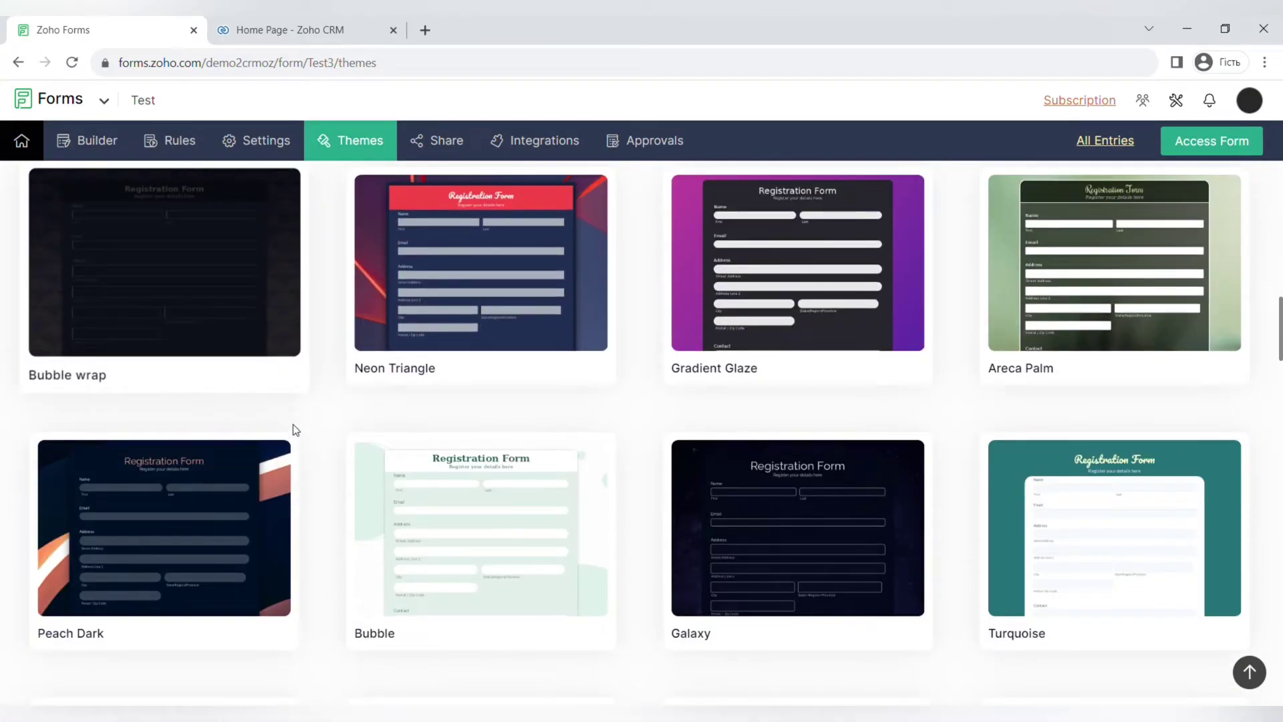
scroll(294, 429, down, 1)
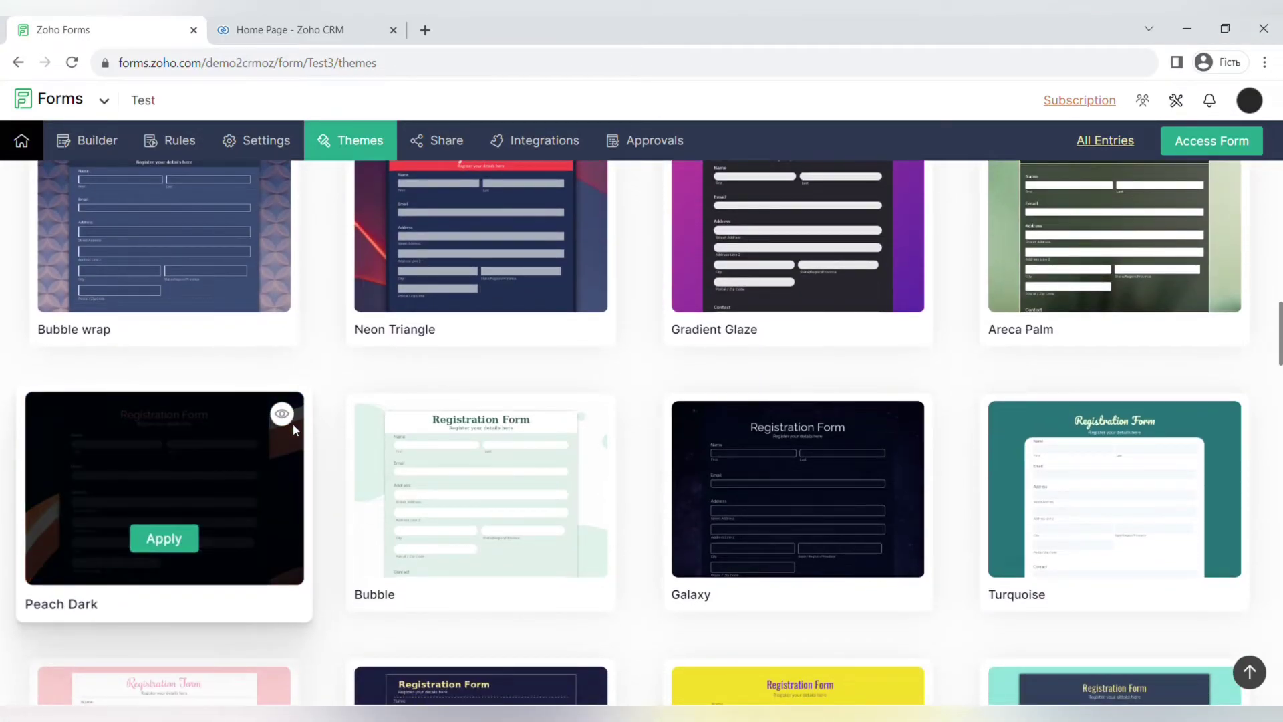
scroll(292, 424, down, 3)
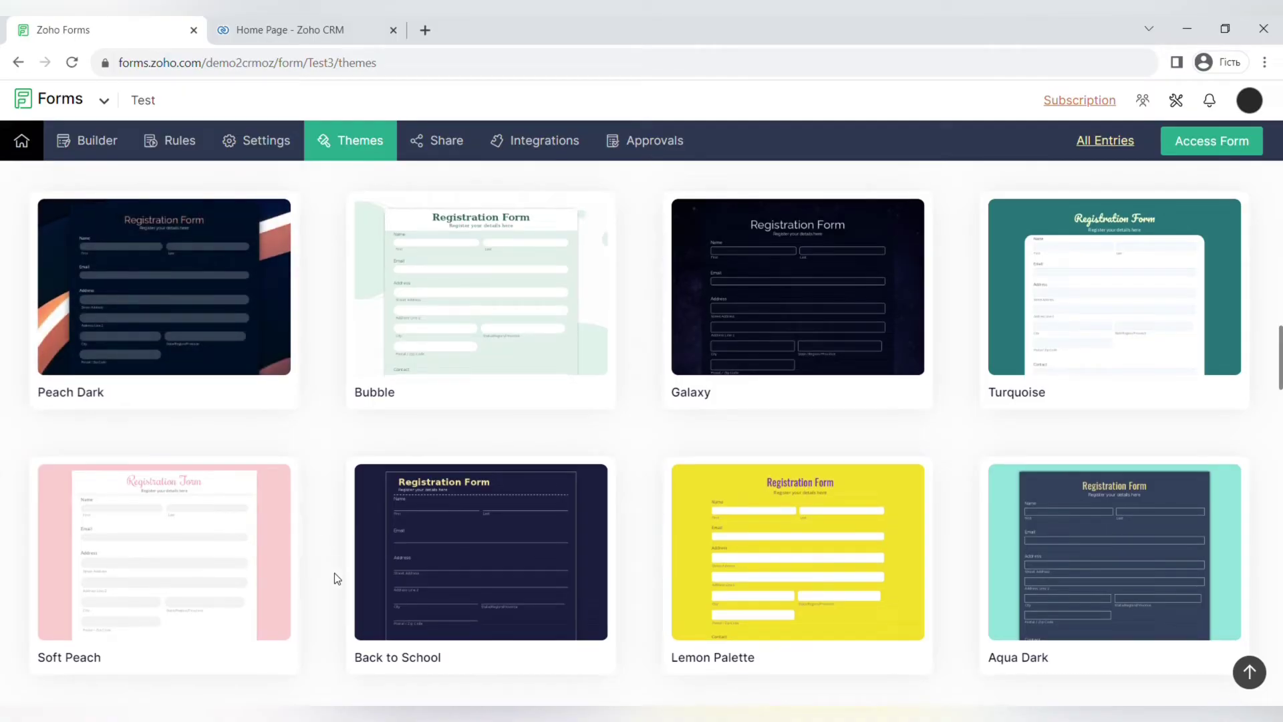
scroll(334, 579, down, 6)
scroll(335, 579, down, 9)
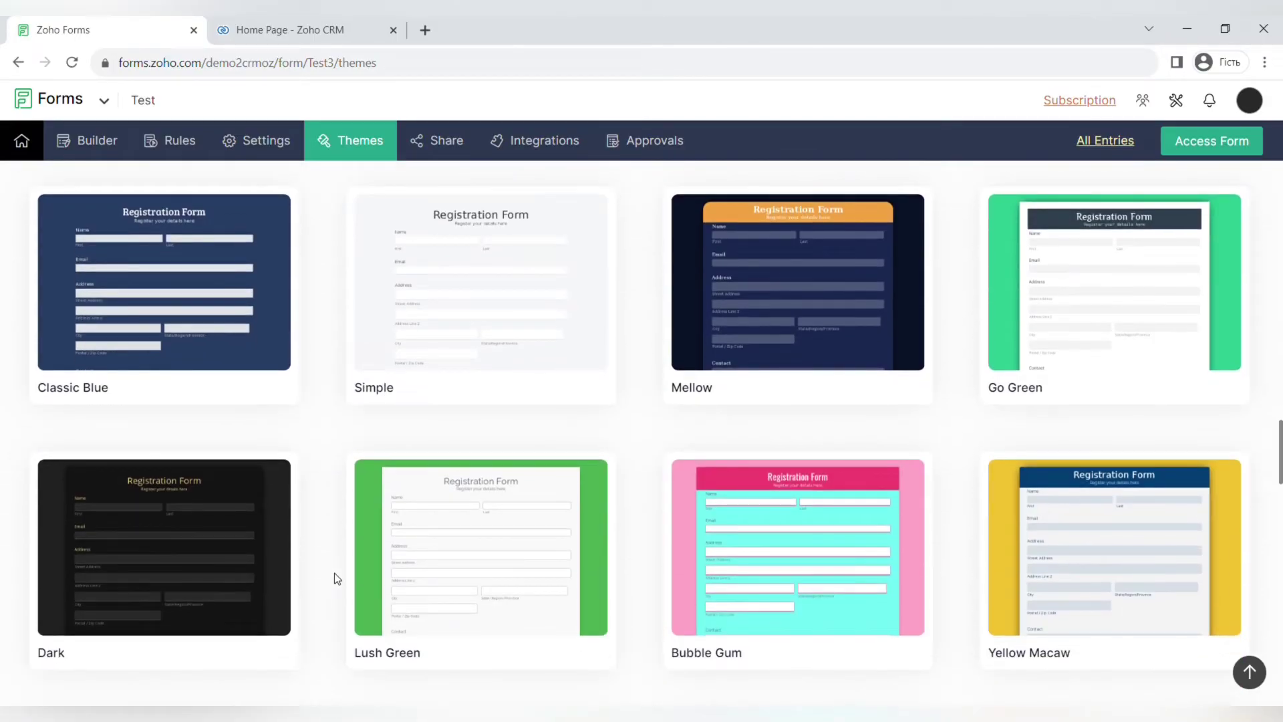
scroll(335, 578, up, 3)
scroll(334, 579, up, 1)
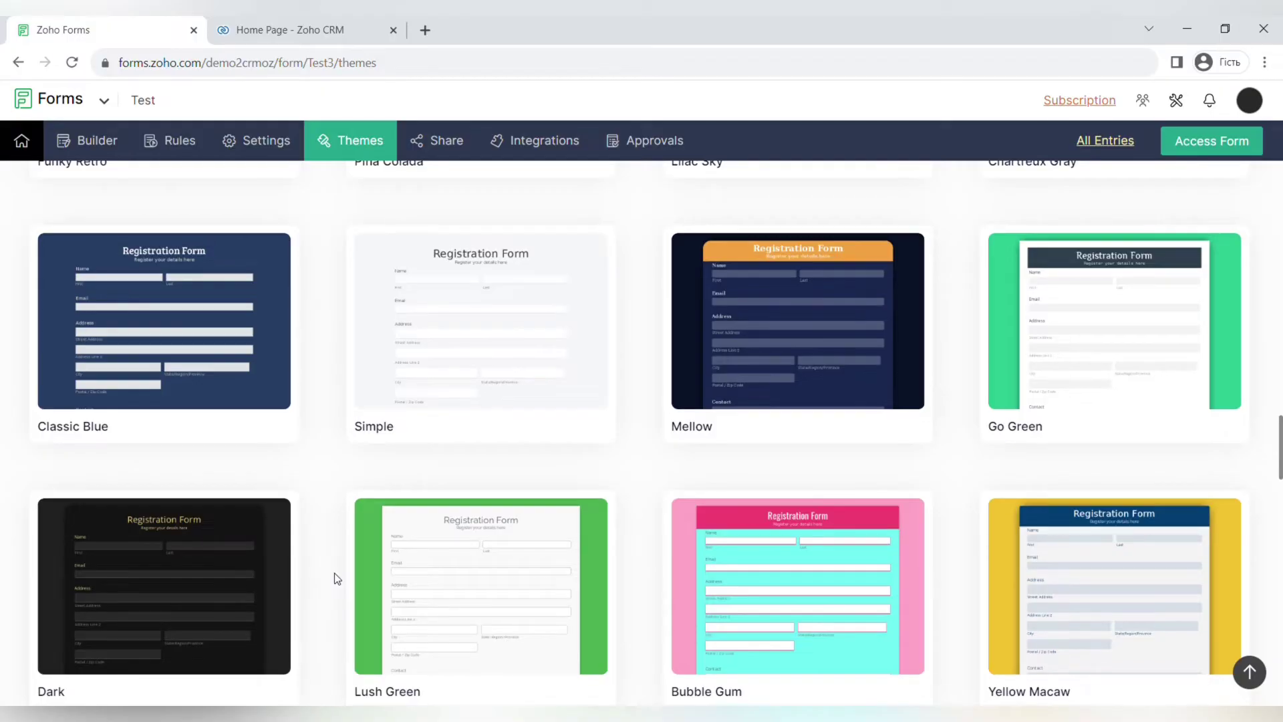
scroll(336, 579, down, 8)
scroll(335, 576, up, 11)
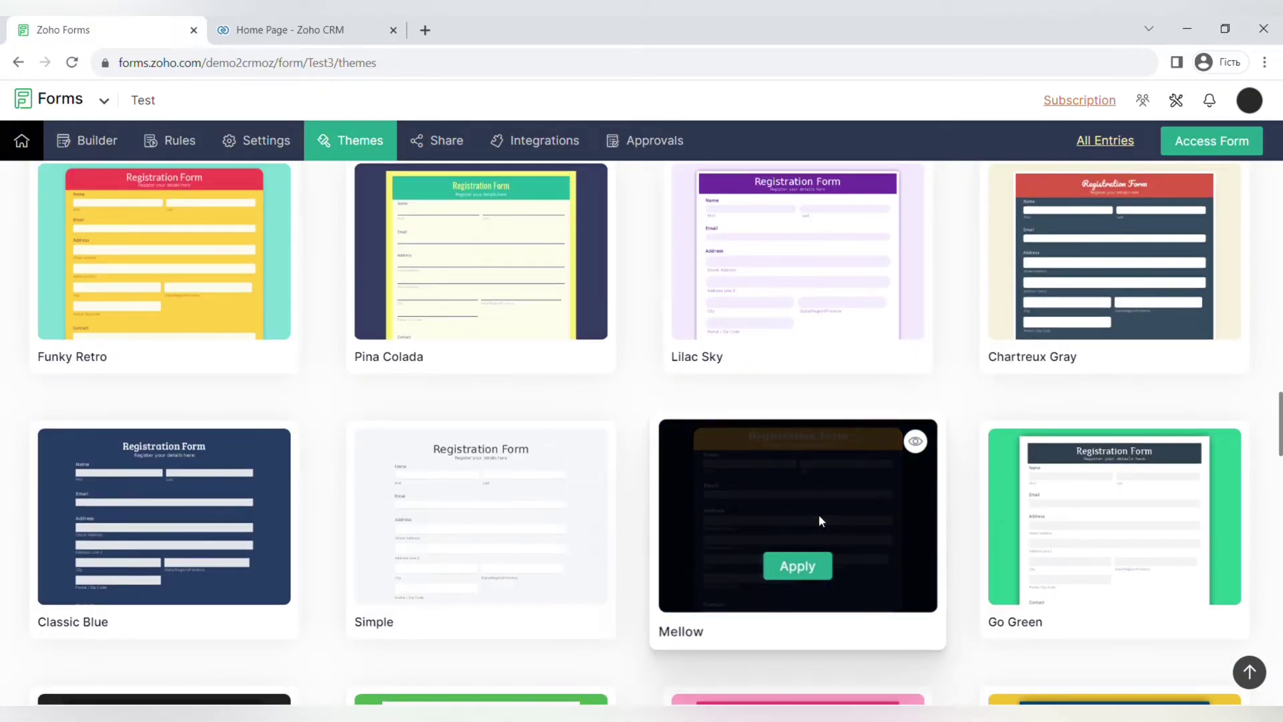
Apply and confirm the Mellow theme, then start a new theme from My Themes.
click(806, 566)
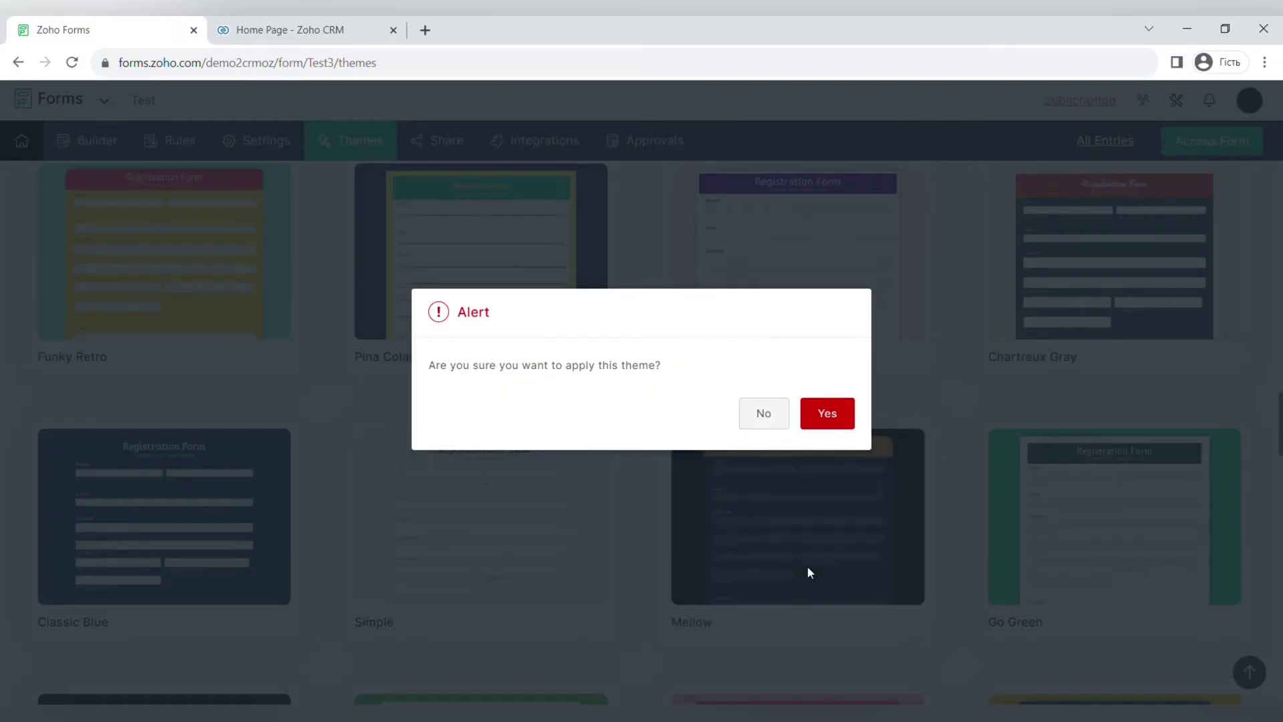
click(823, 425)
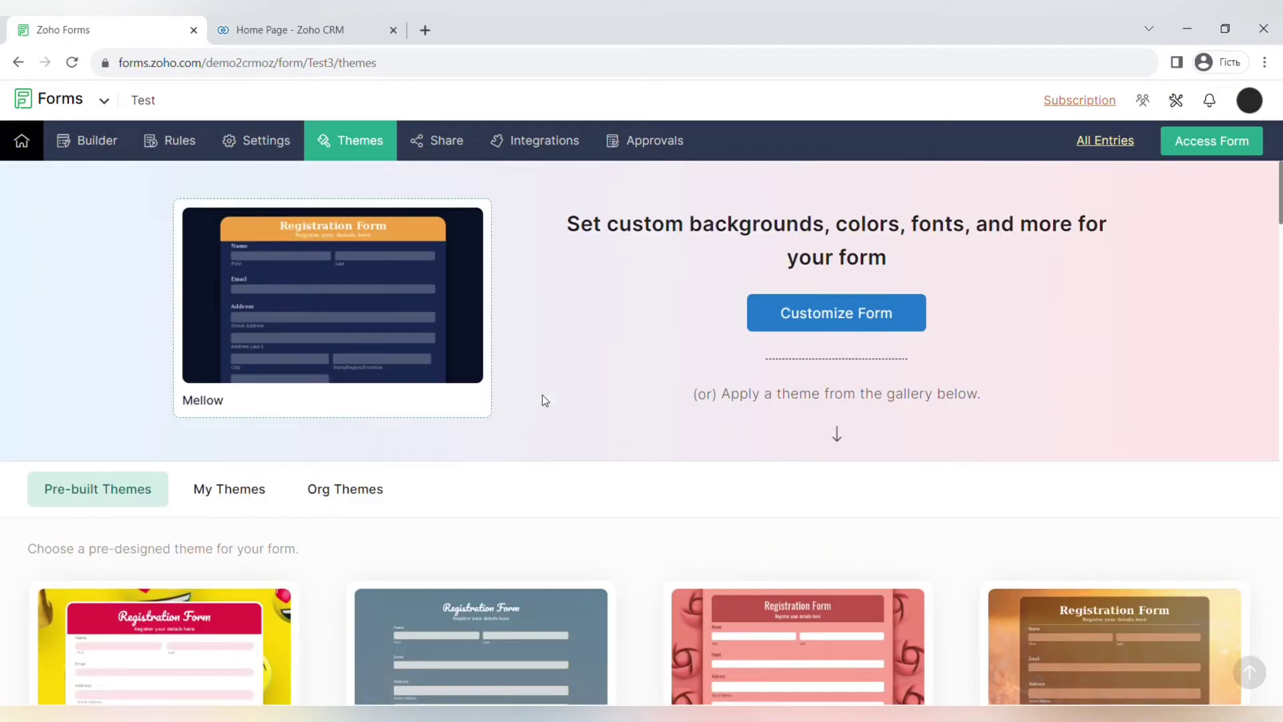
click(239, 486)
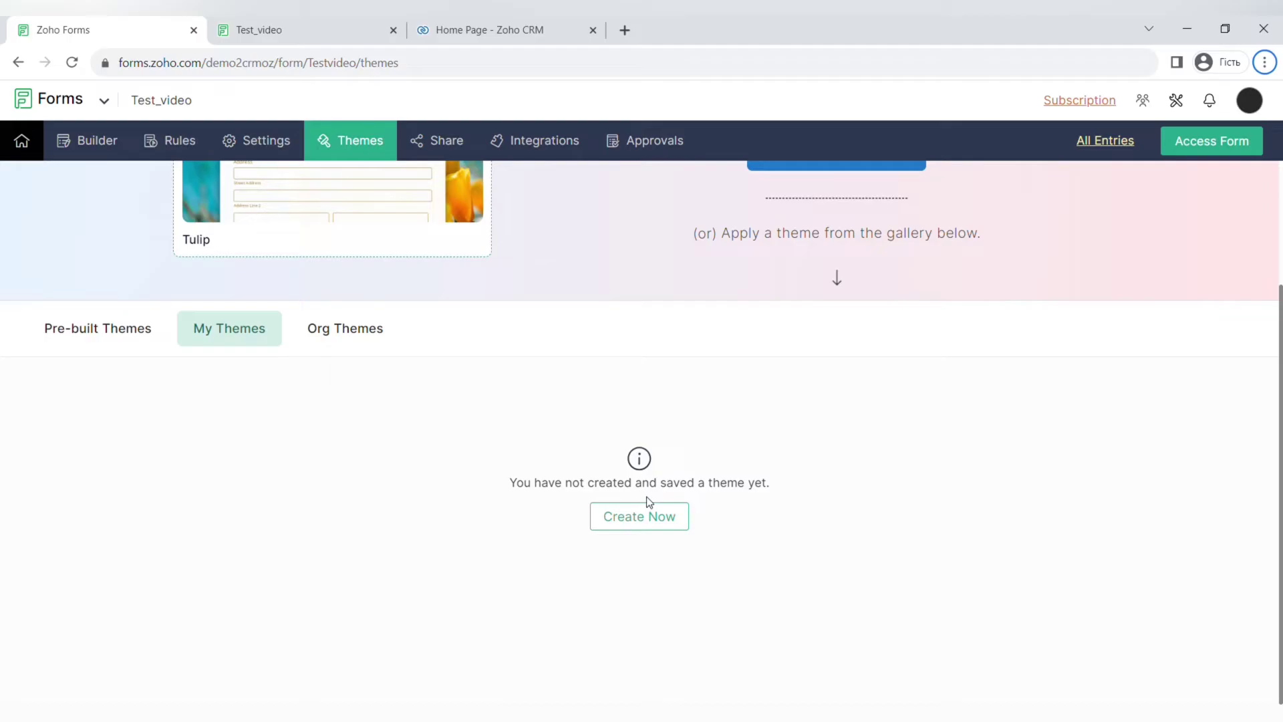
click(653, 515)
Set the form background to the orange network image from Pixabay.
click(95, 431)
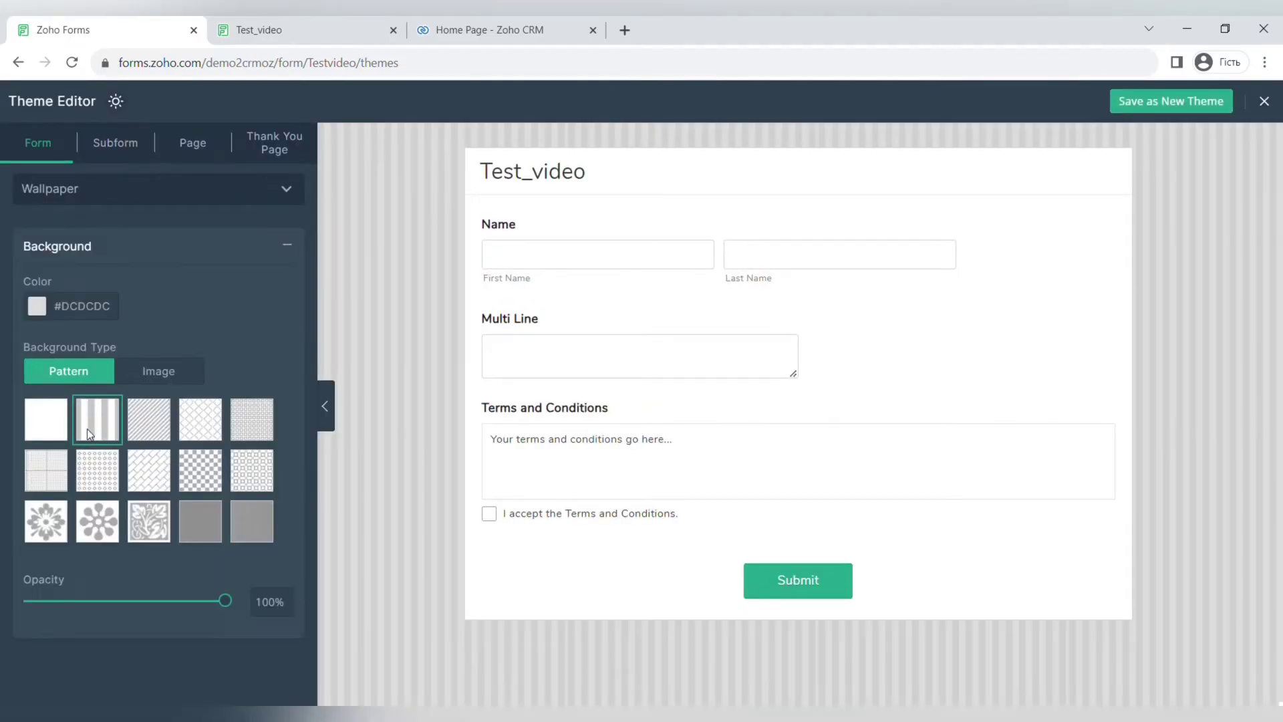
click(159, 469)
click(62, 532)
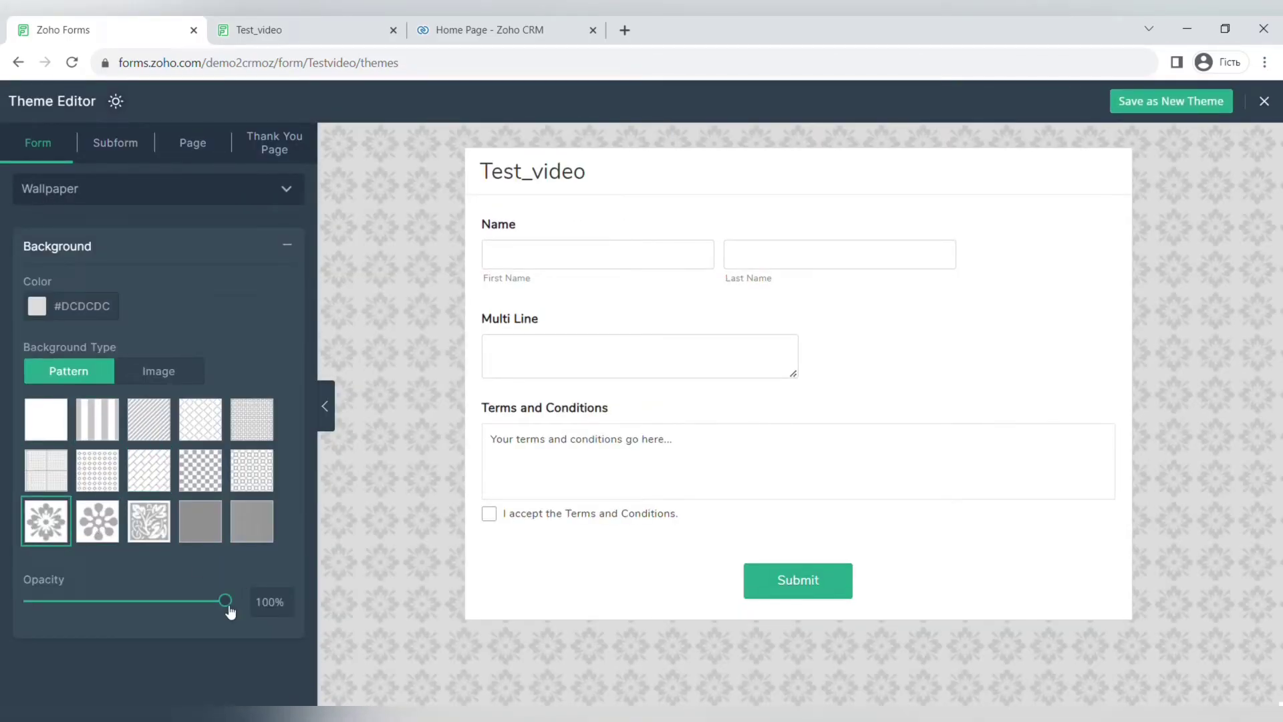
mouse_move(225, 600)
mouse_down()
mouse_move(152, 602)
mouse_move(231, 601)
mouse_up()
click(160, 371)
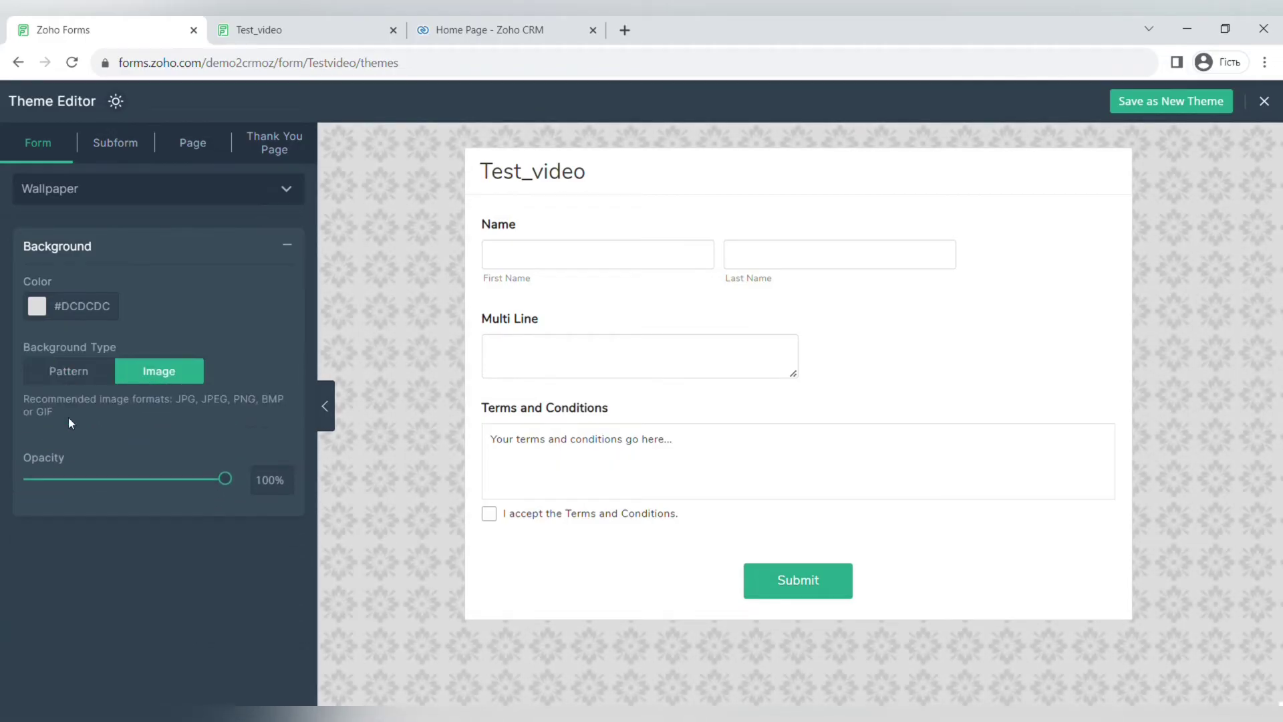
click(159, 512)
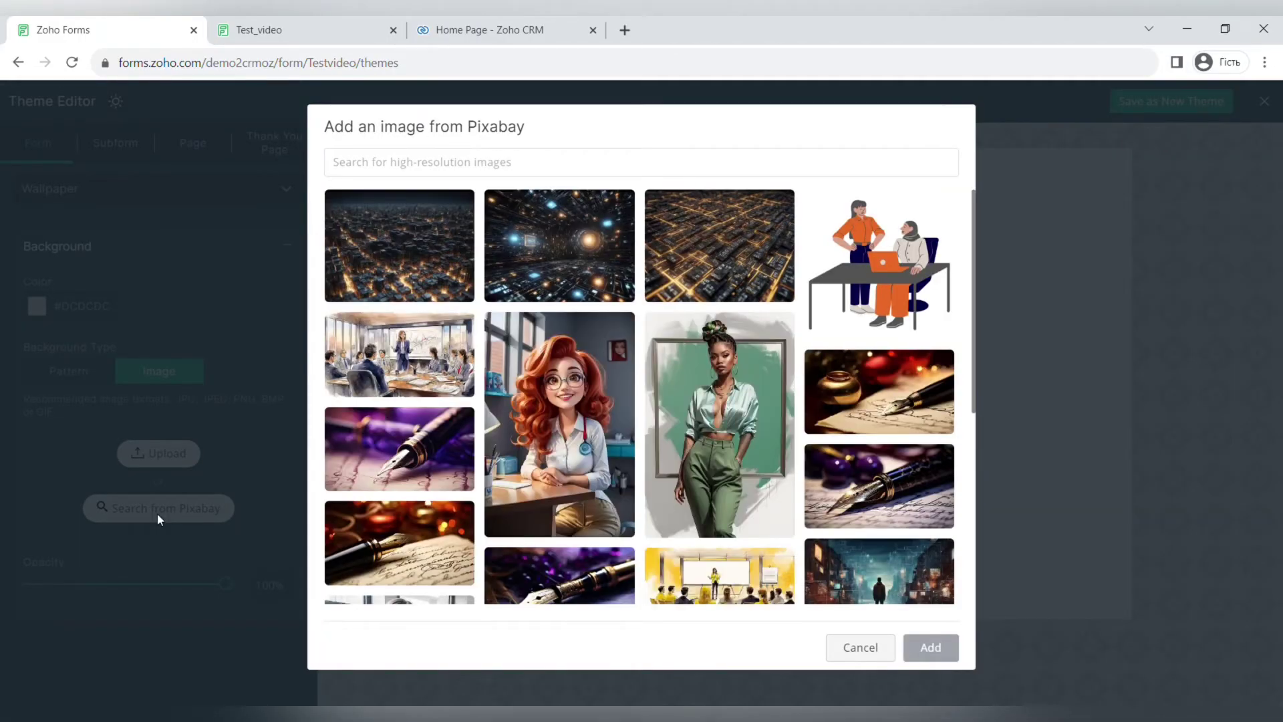
scroll(522, 359, down, 5)
scroll(522, 359, down, 10)
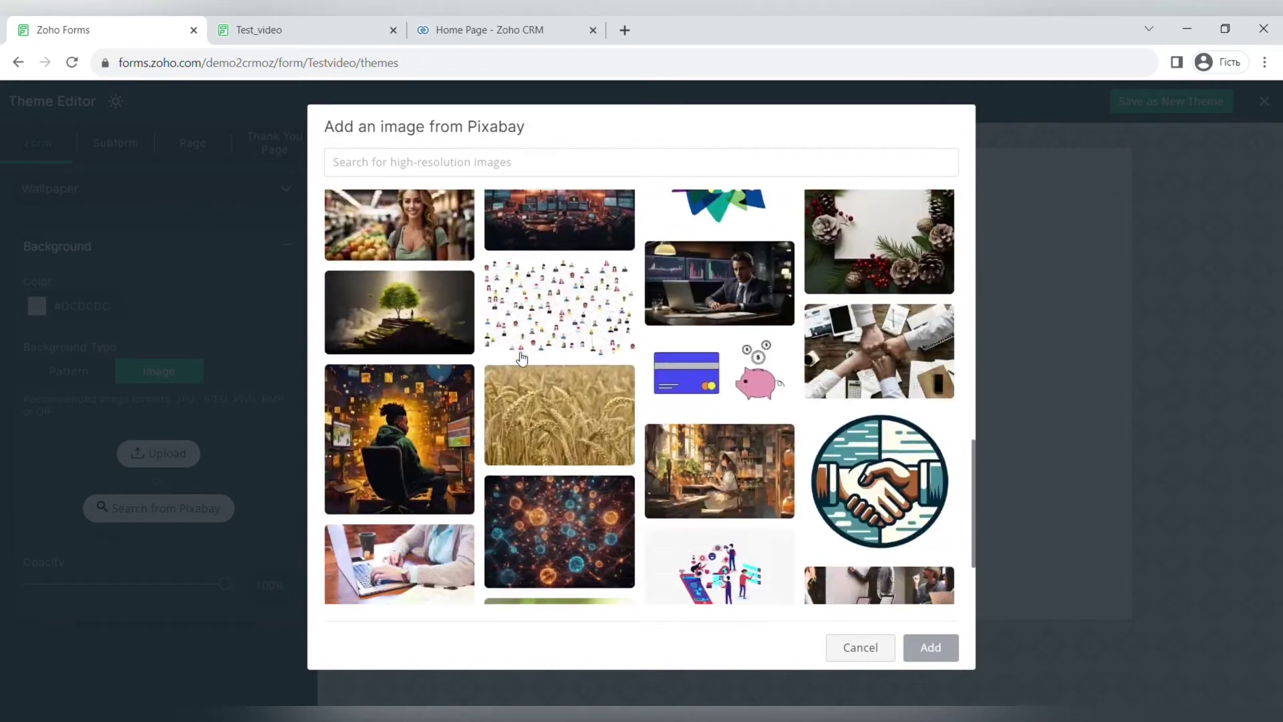
scroll(563, 292, up, 3)
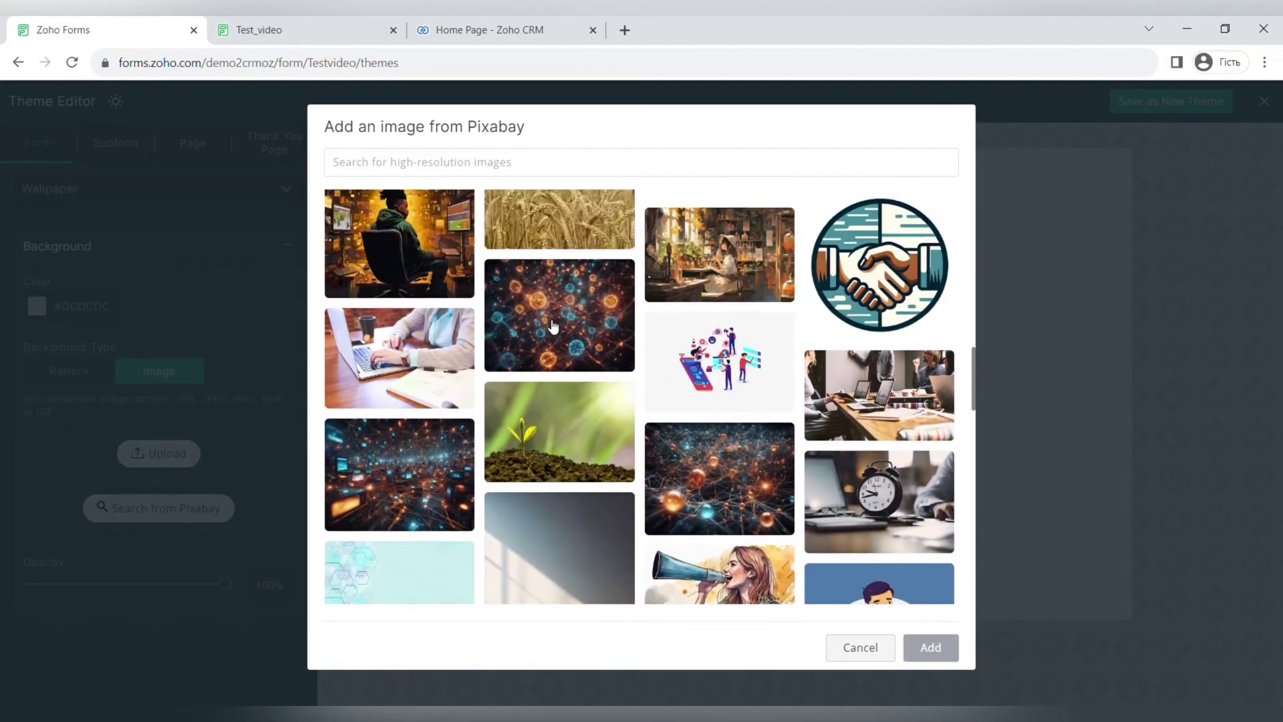
click(553, 323)
click(931, 647)
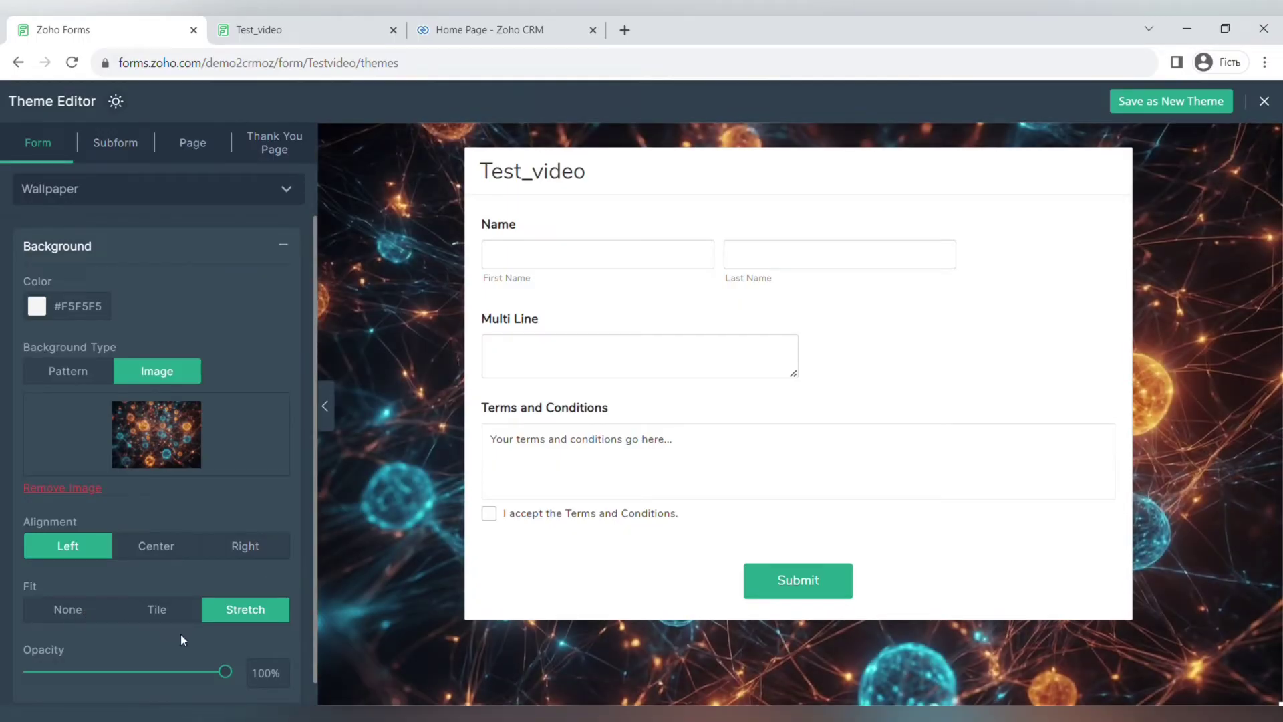
Set the background image fit to None and alignment to Right.
click(149, 612)
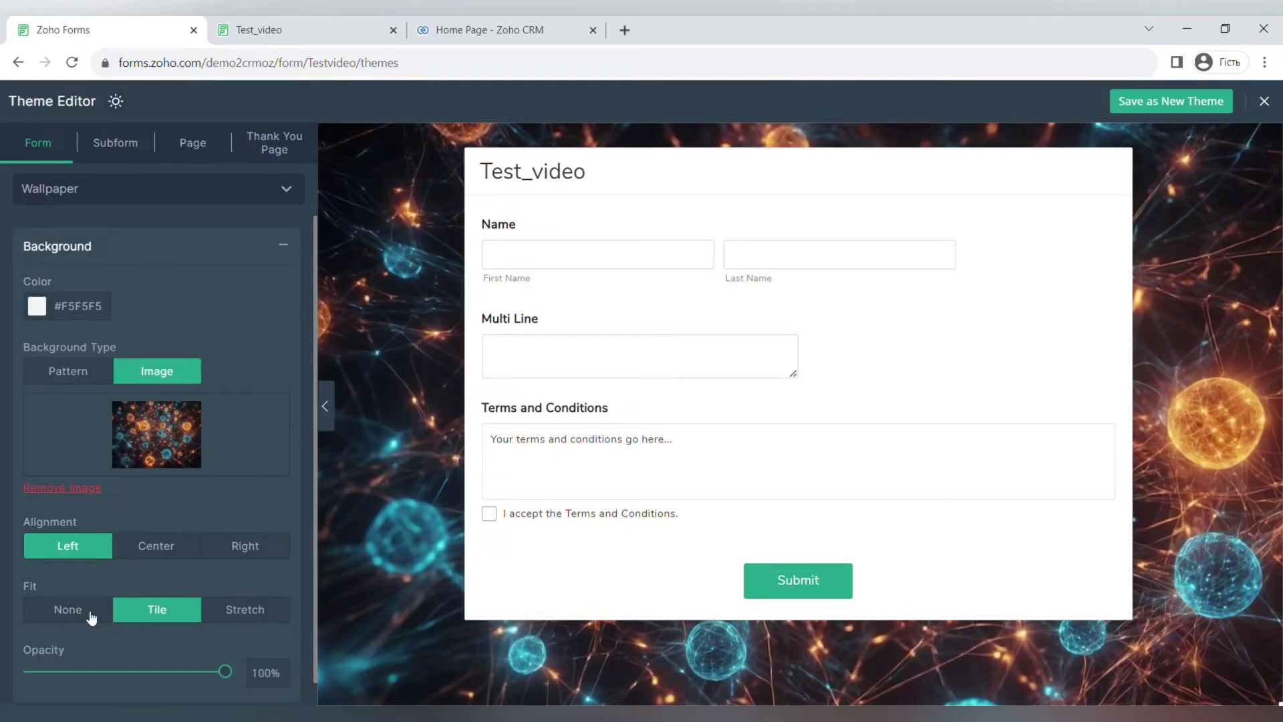
click(92, 611)
click(172, 556)
click(249, 542)
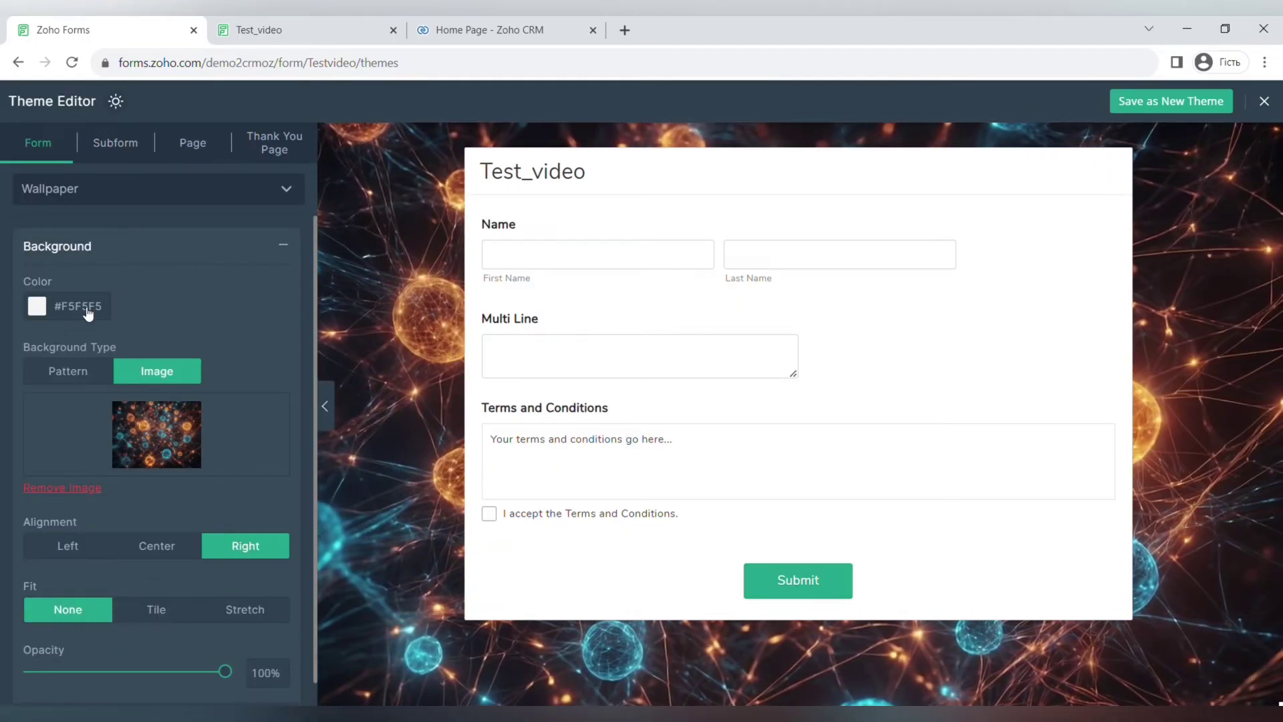
Give the thank-you page a fine-dot background pattern.
click(126, 142)
click(194, 142)
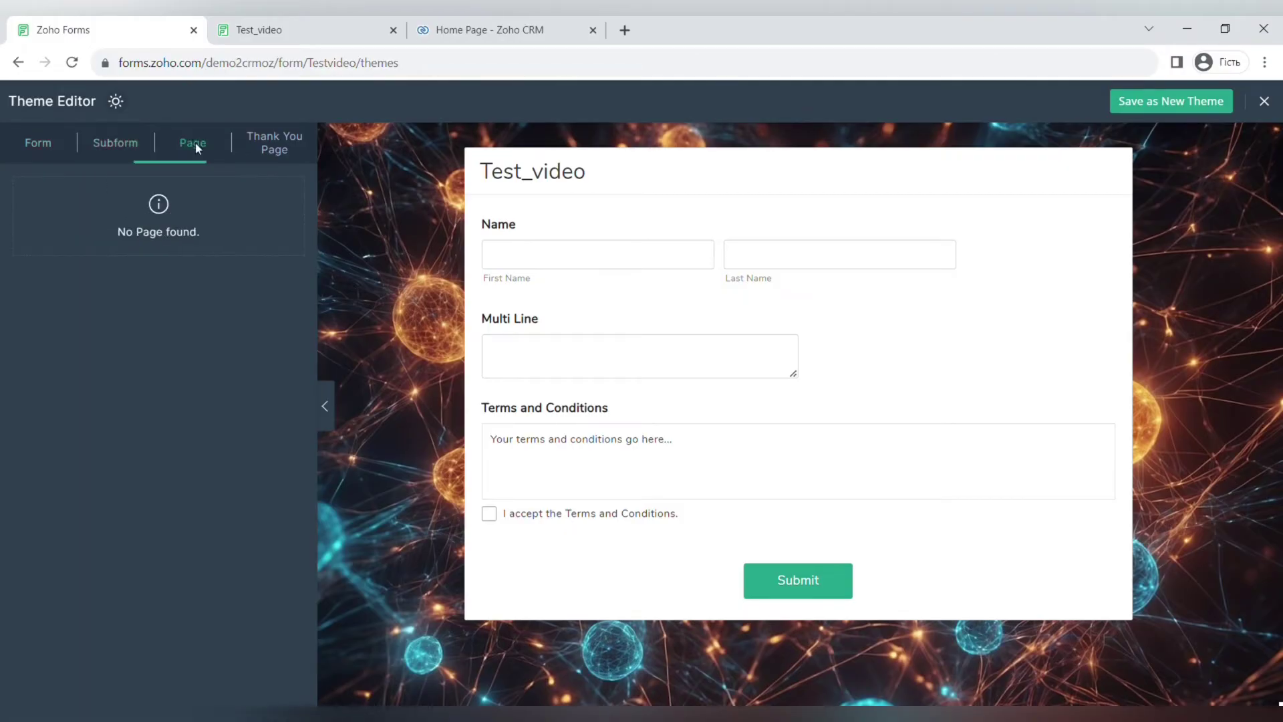
click(288, 137)
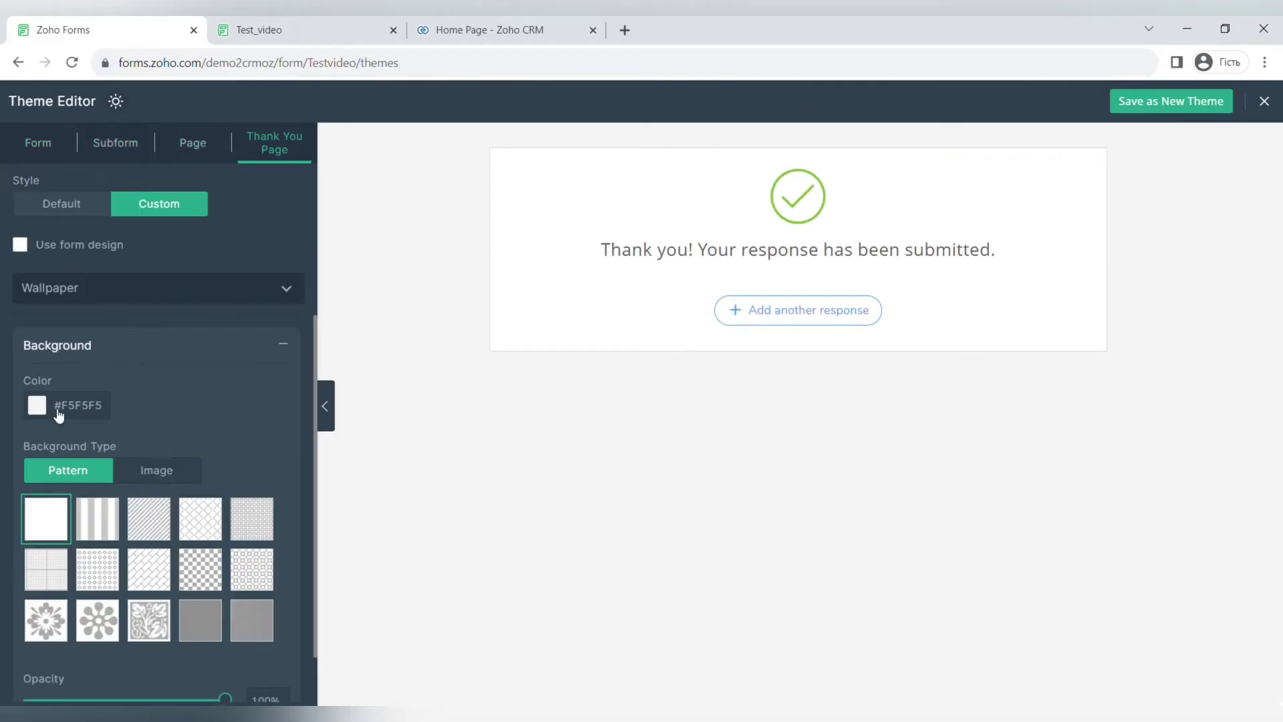
click(93, 528)
click(115, 625)
click(200, 621)
click(252, 620)
click(251, 569)
click(251, 520)
Look over the thank-you container and button styling, then return to main form styling.
click(179, 299)
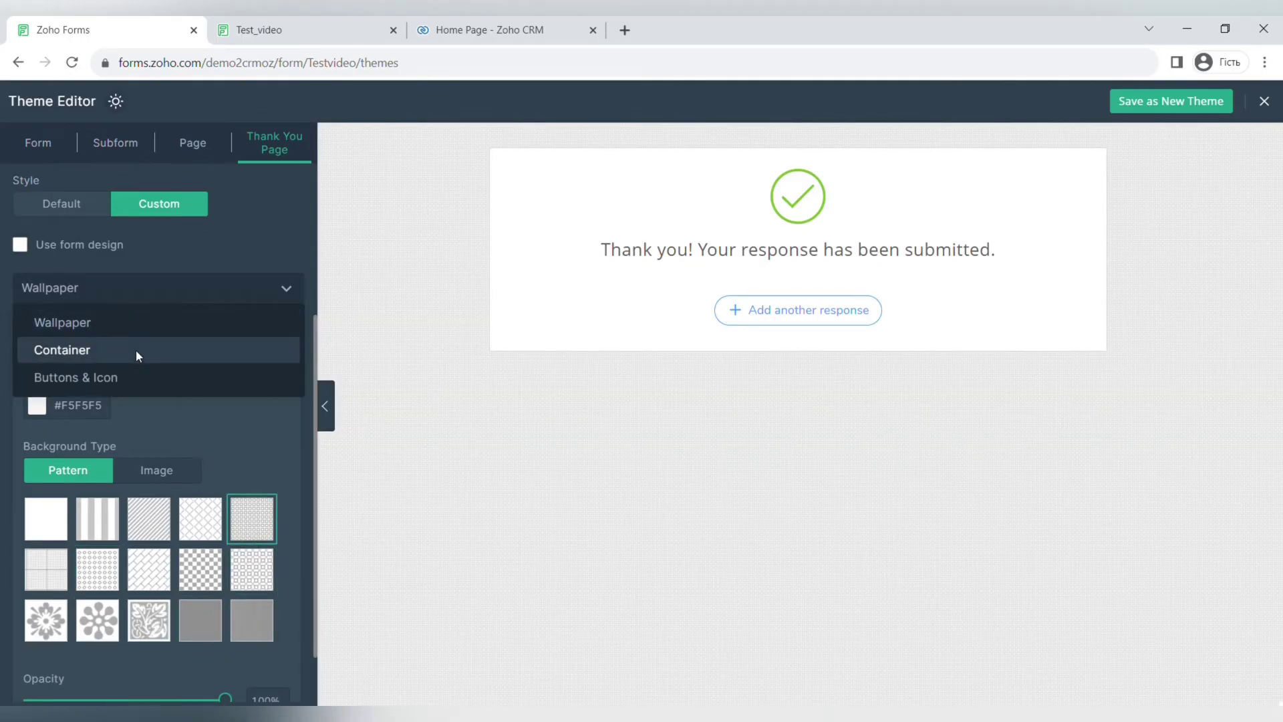
click(135, 350)
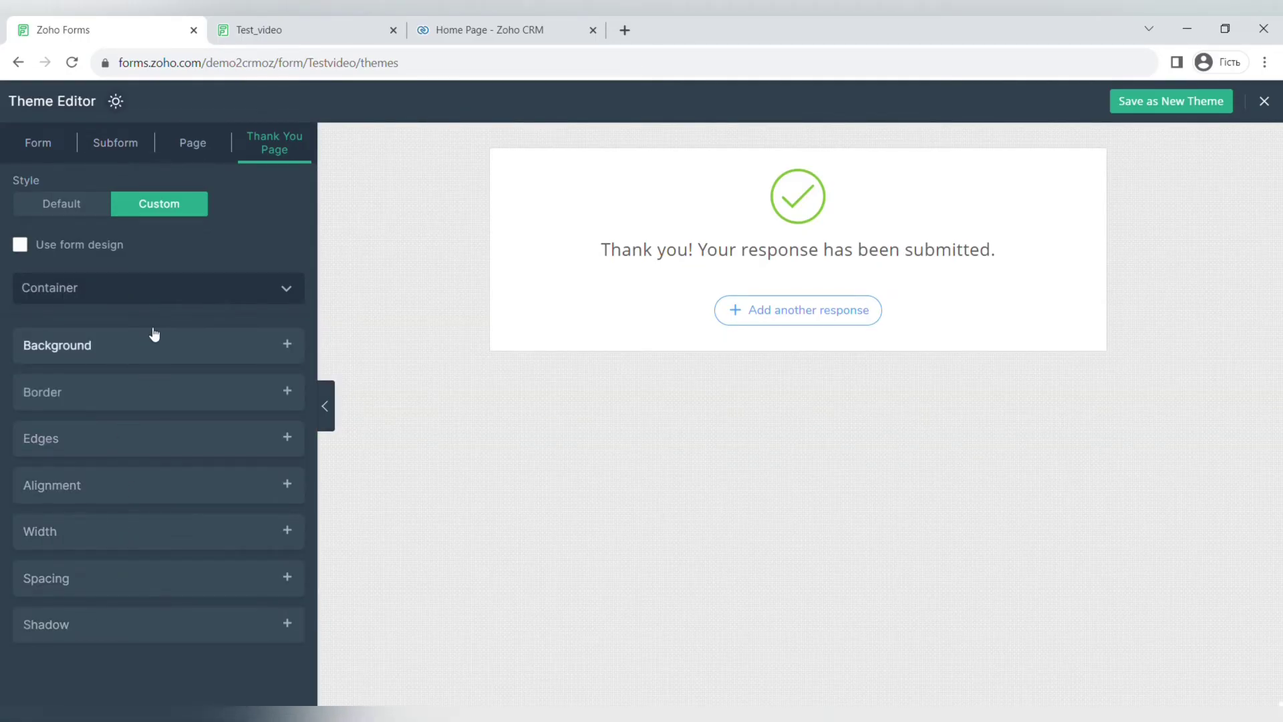
click(159, 288)
click(125, 379)
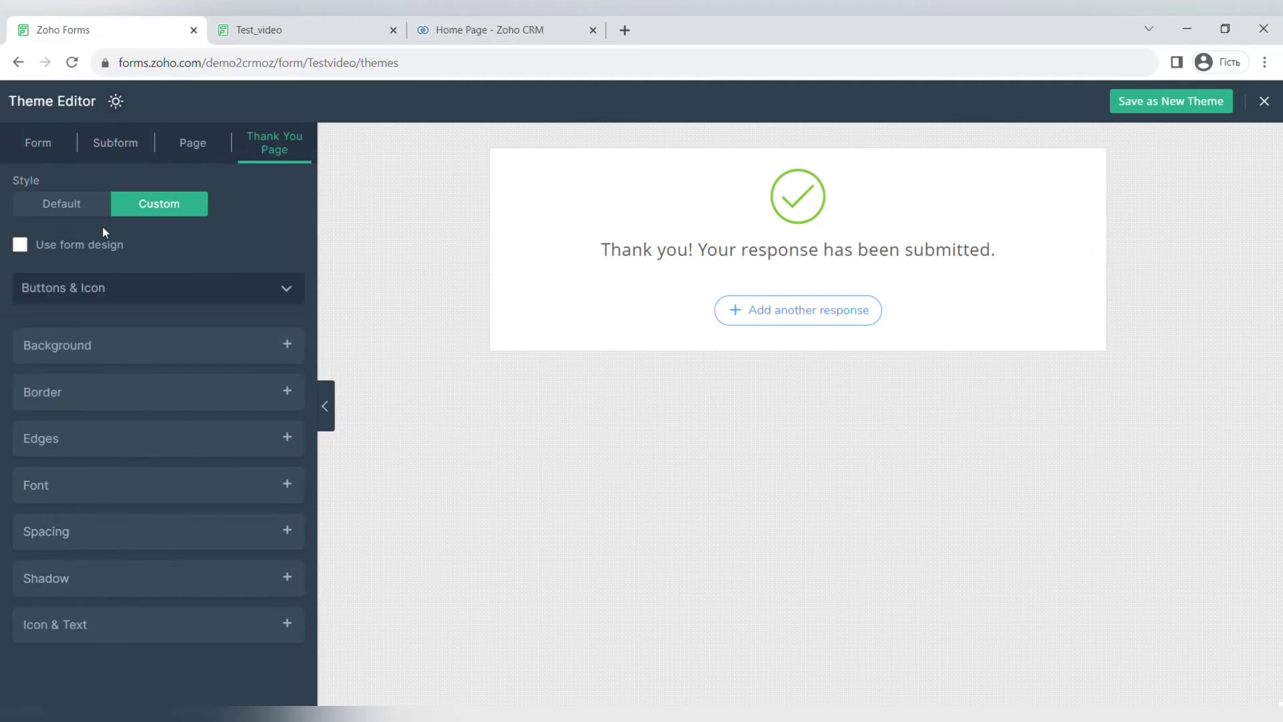
click(46, 150)
click(100, 199)
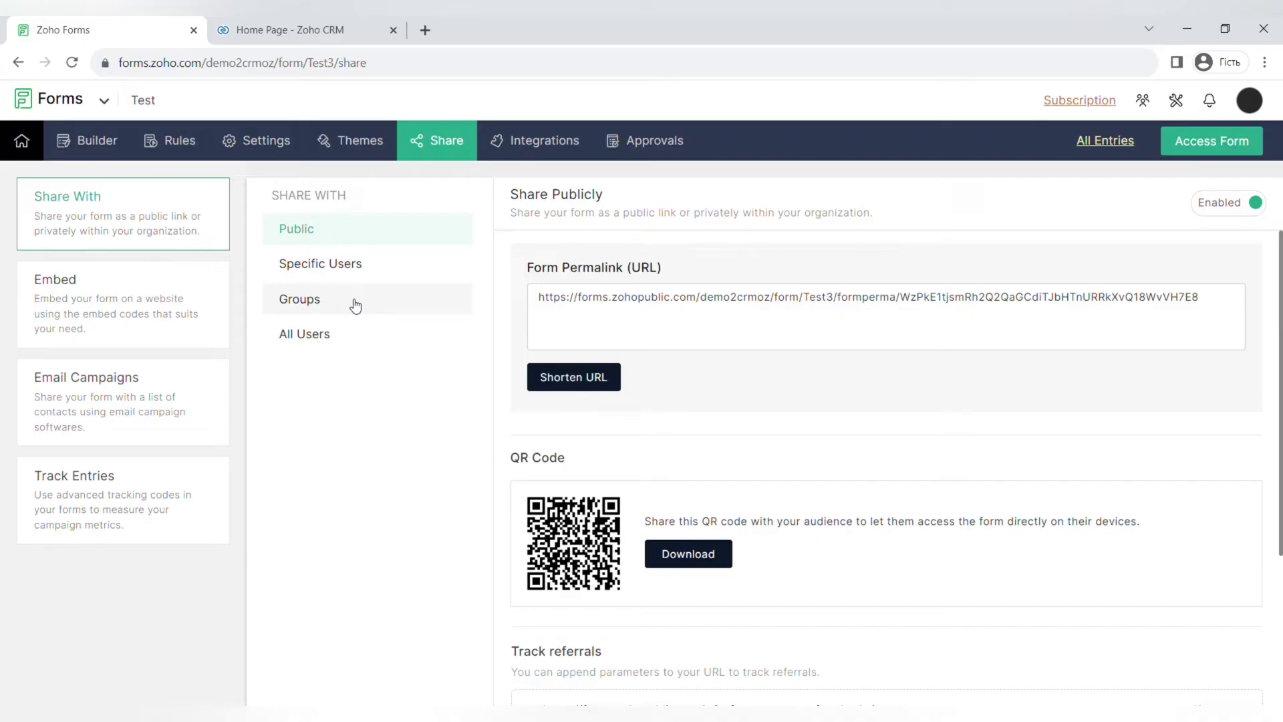
Look over the form's embed codes and its embedding options for website builders.
click(134, 317)
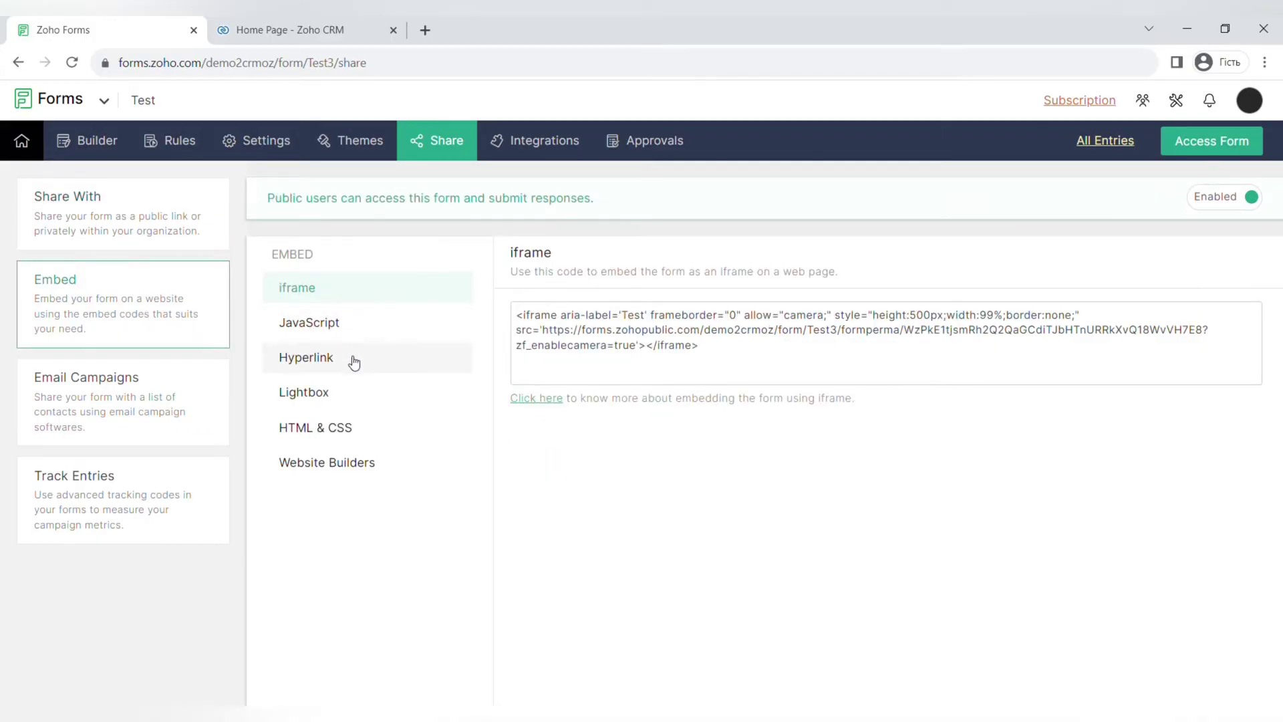
click(370, 464)
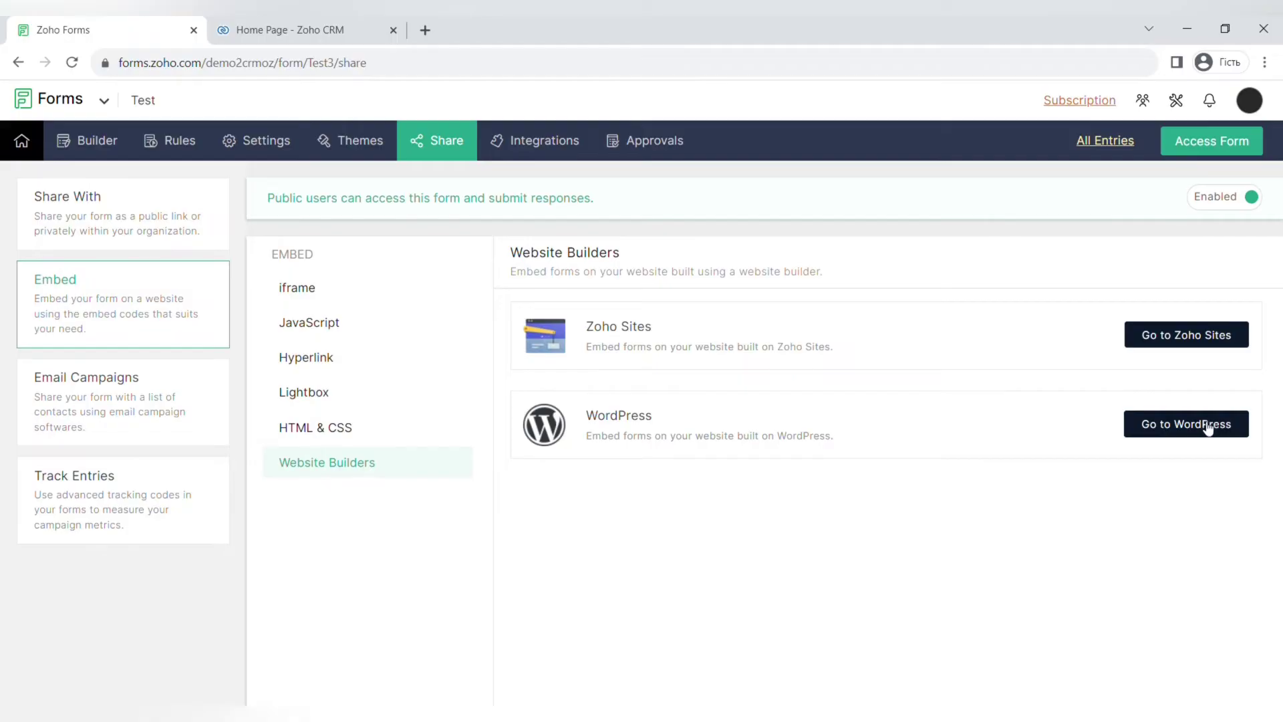
drag(512, 274, 819, 282)
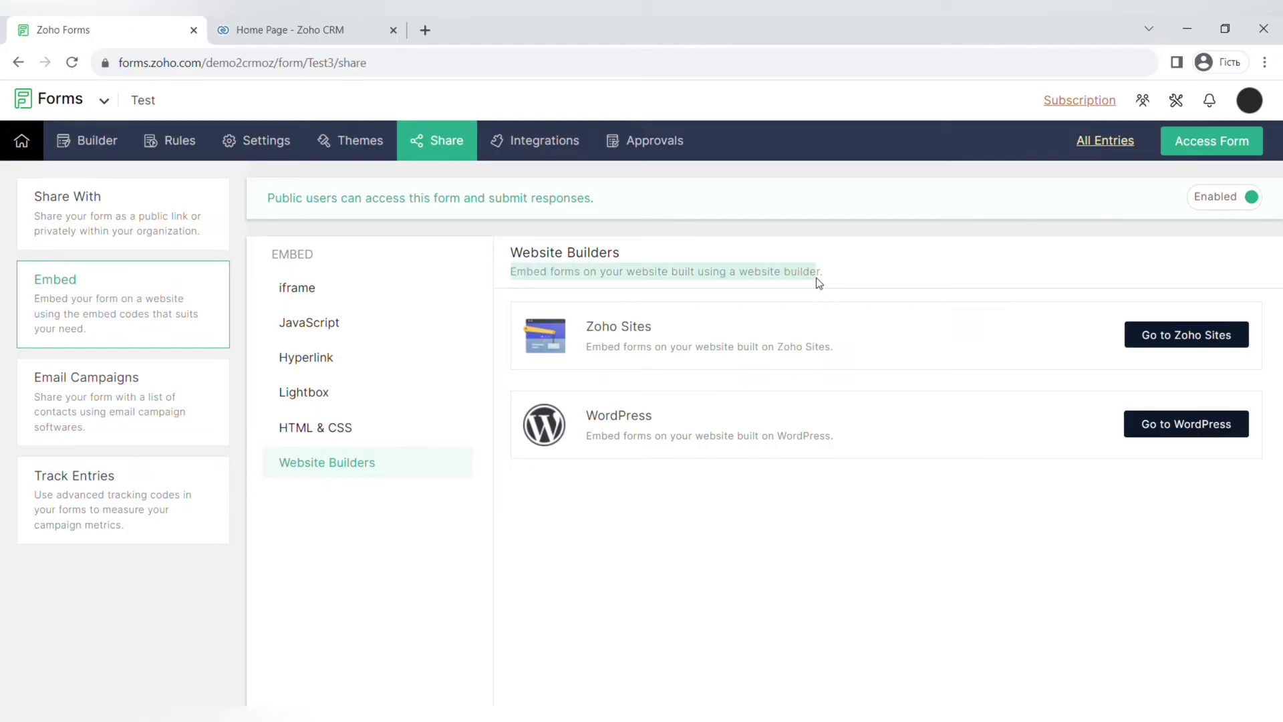
Check the MailChimp email-campaign and Google Tag Manager entry-tracking options, then go to Integrations.
click(115, 395)
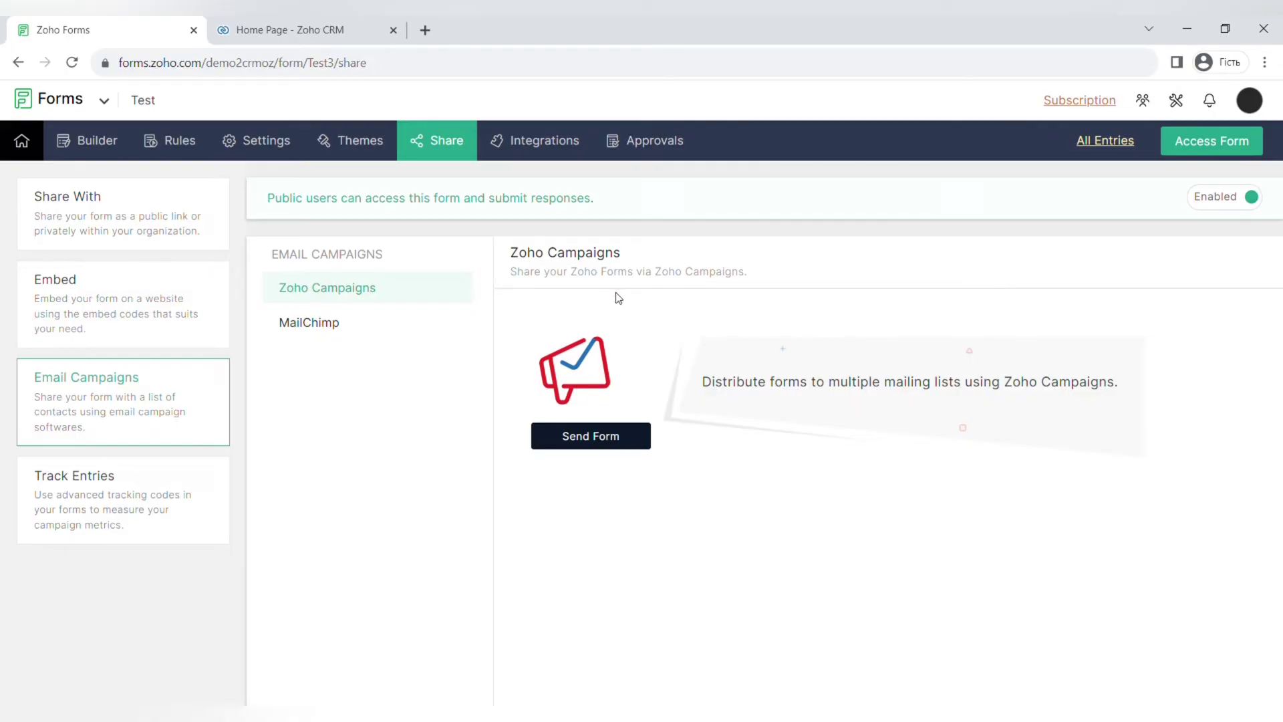
click(308, 322)
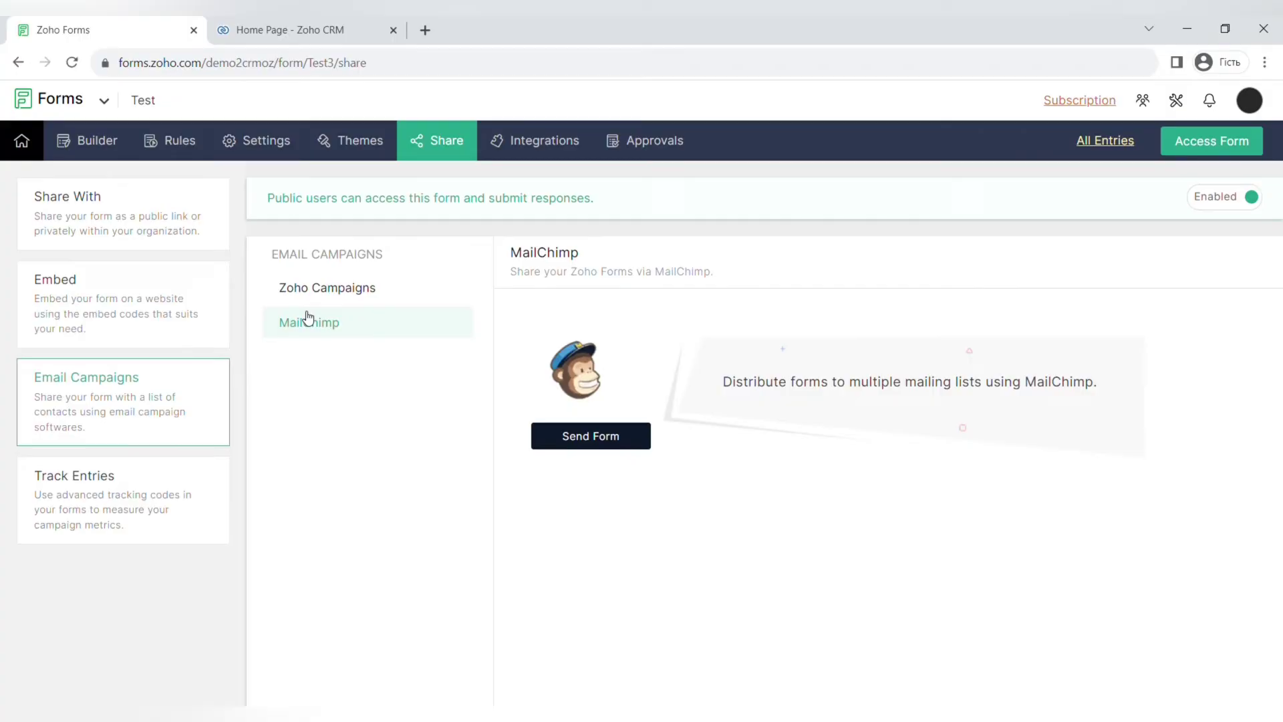
click(158, 499)
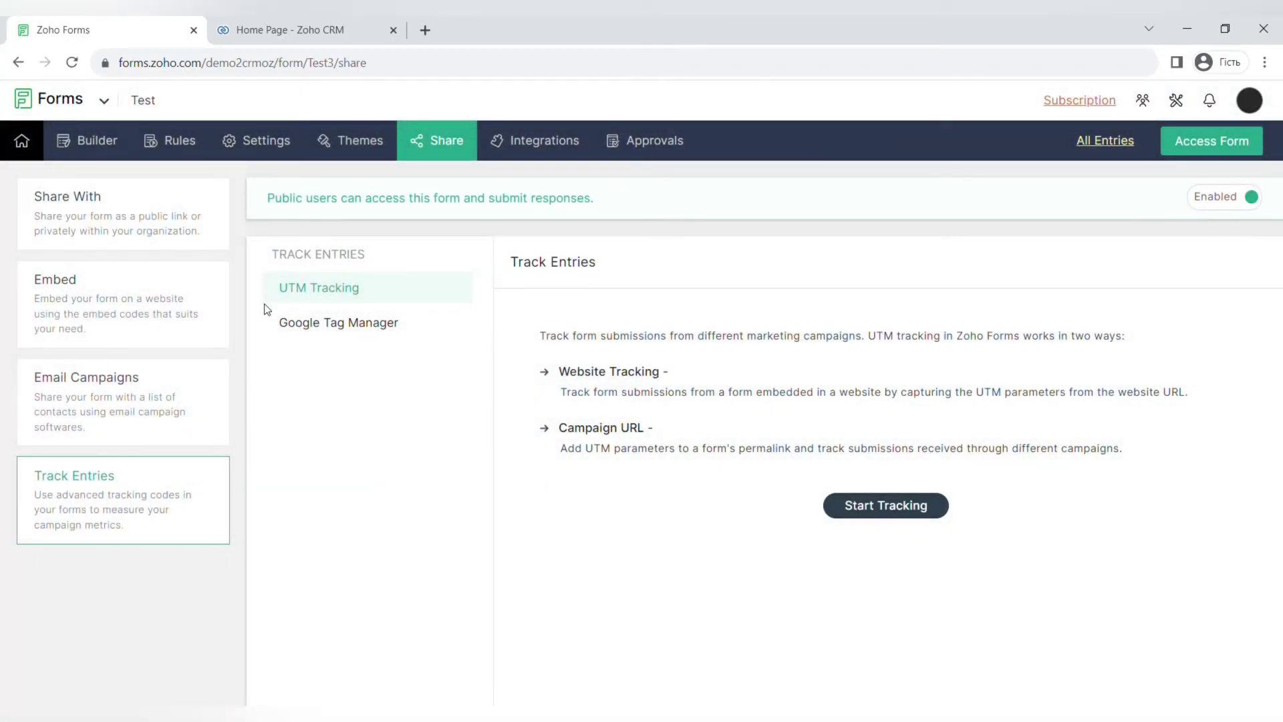
click(414, 314)
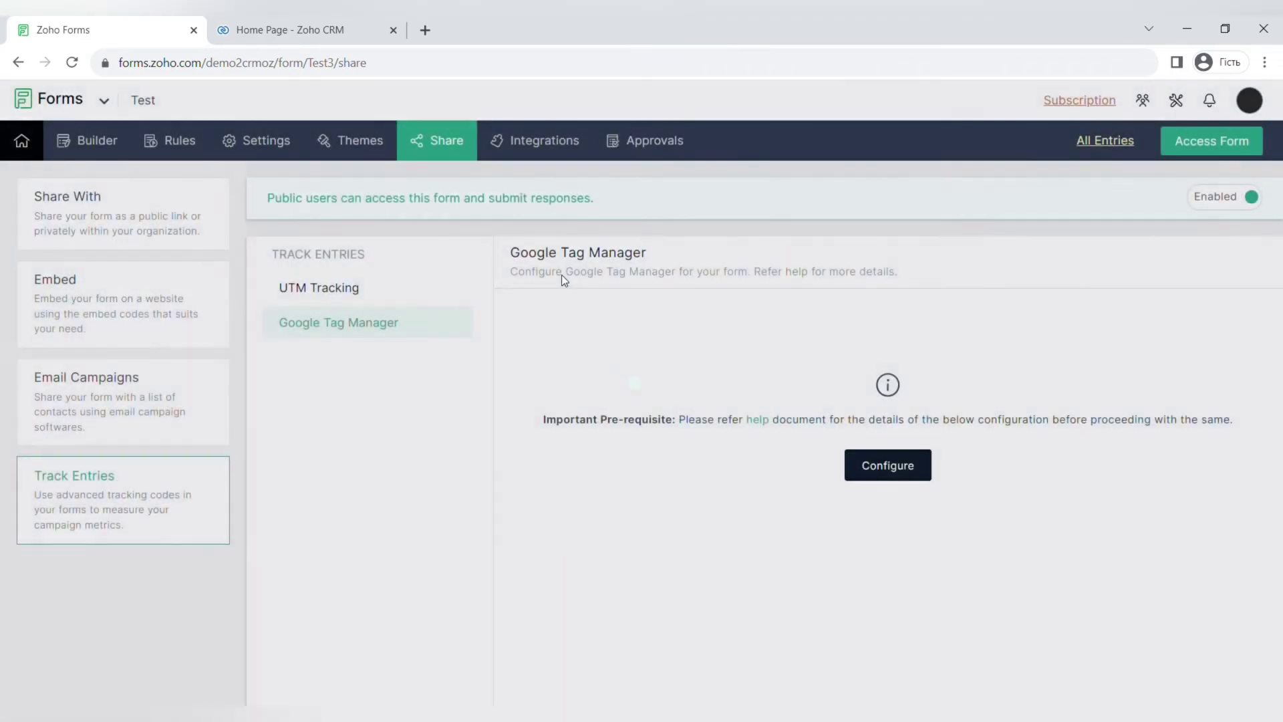
click(519, 154)
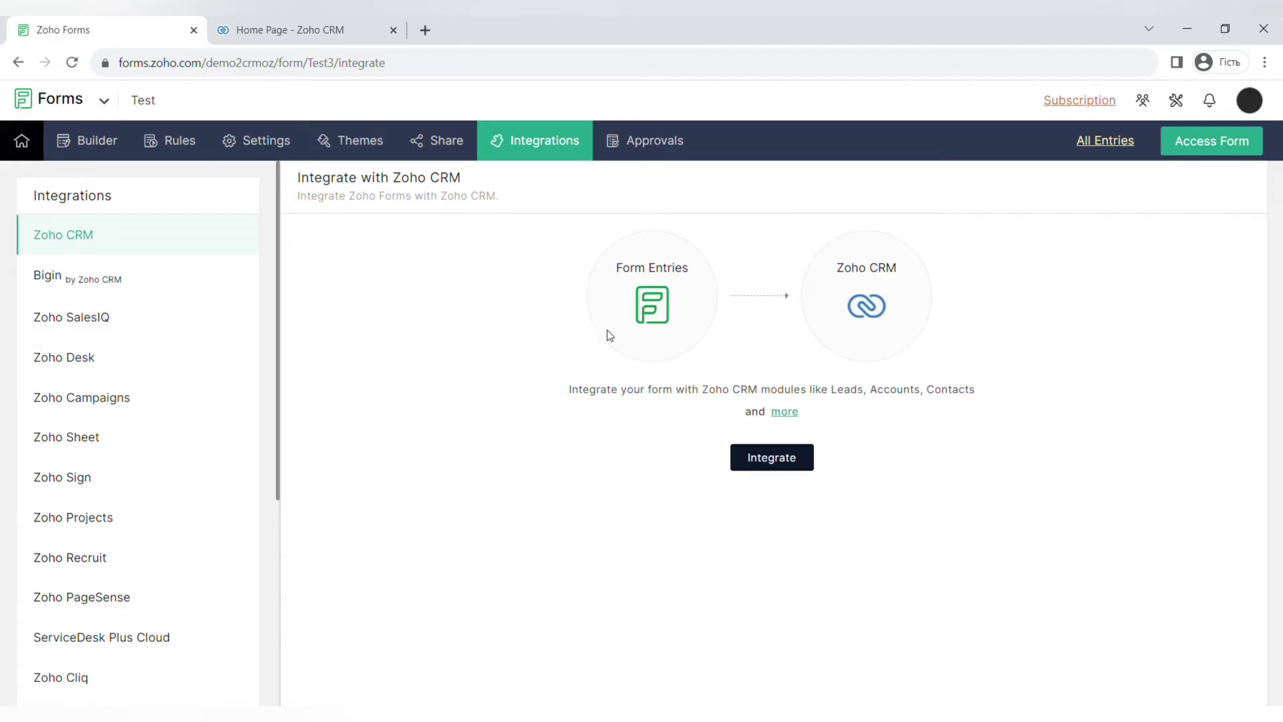
Expand the Zoho CRM description to list all supported modules, then open Approvals.
drag(560, 391, 1024, 421)
click(896, 418)
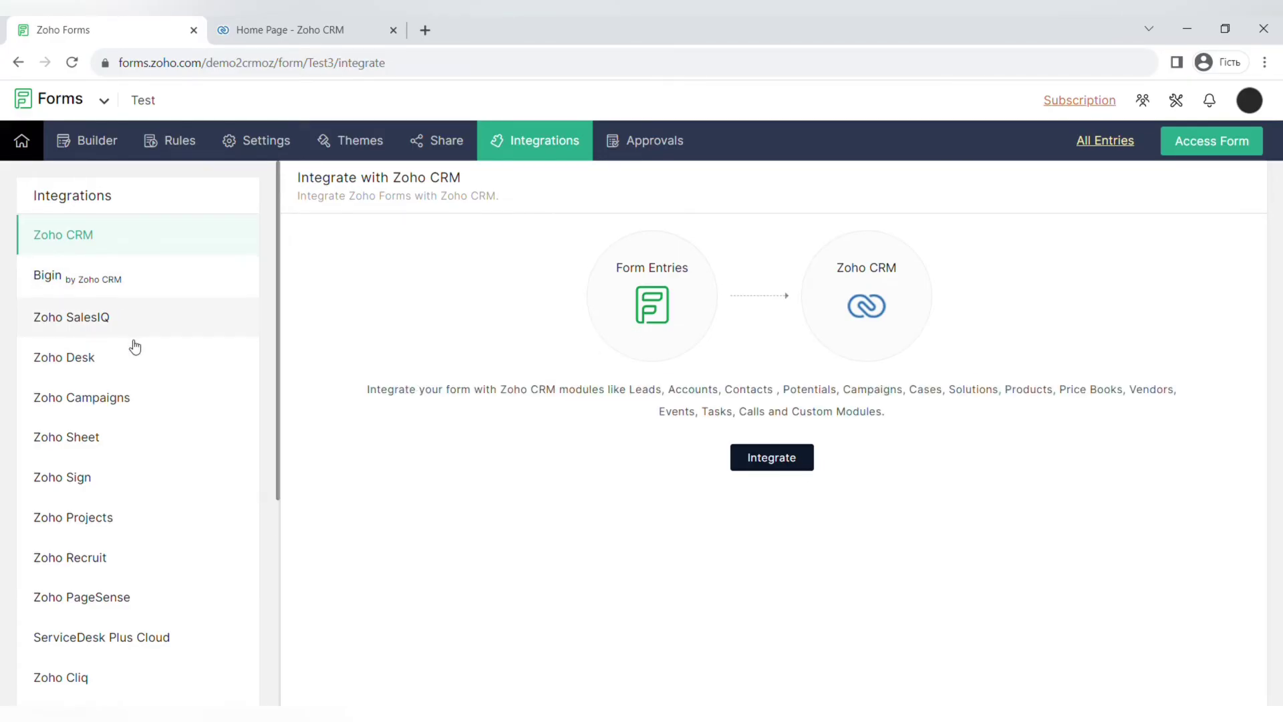
scroll(136, 468, down, 5)
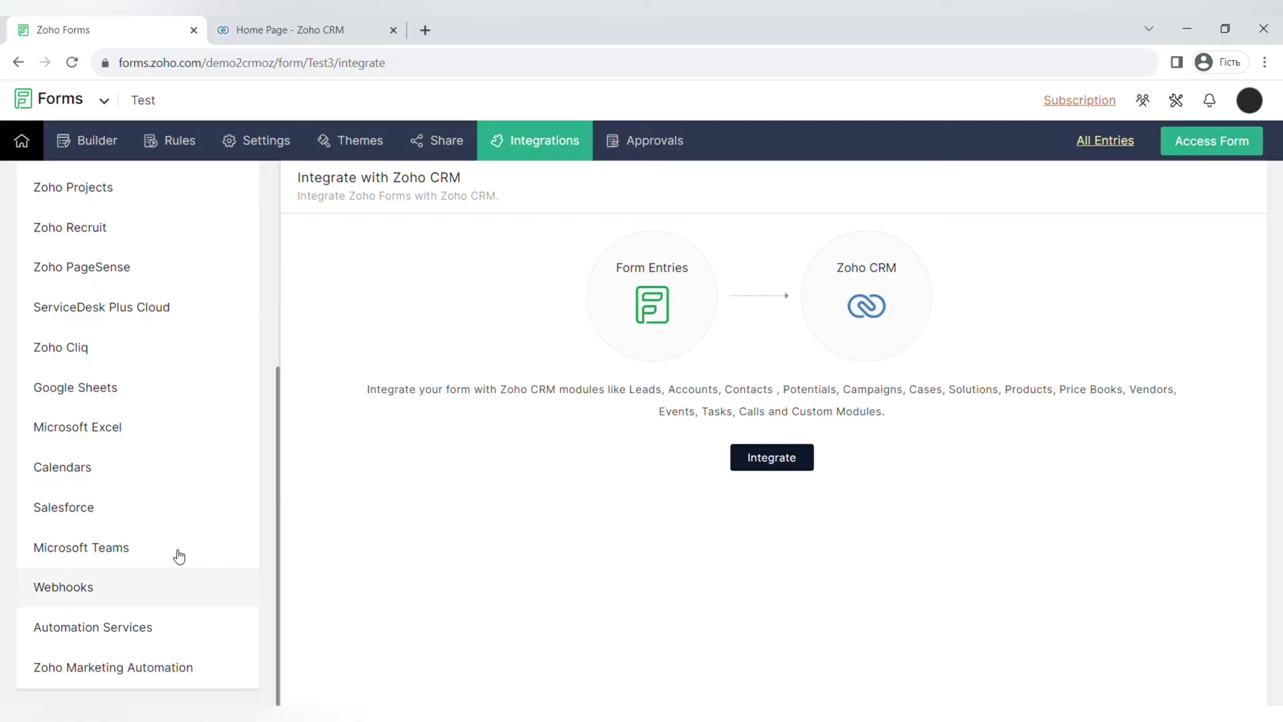
scroll(179, 386, up, 5)
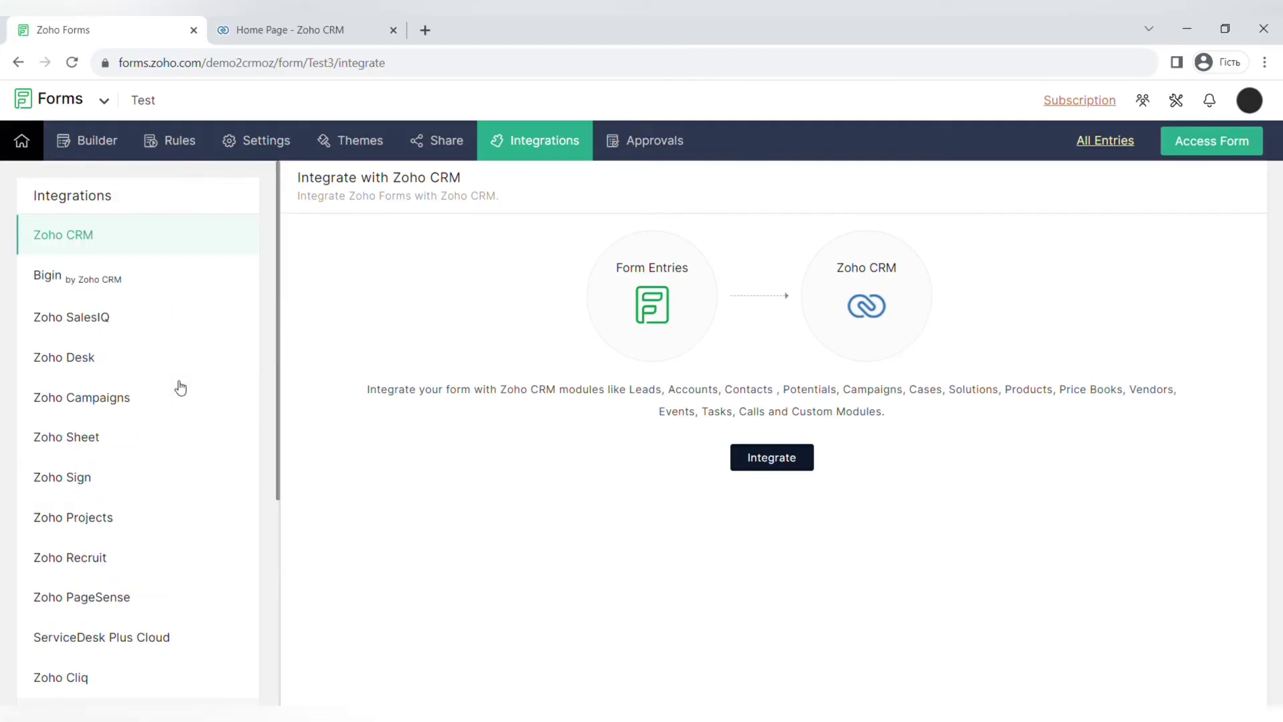
click(636, 139)
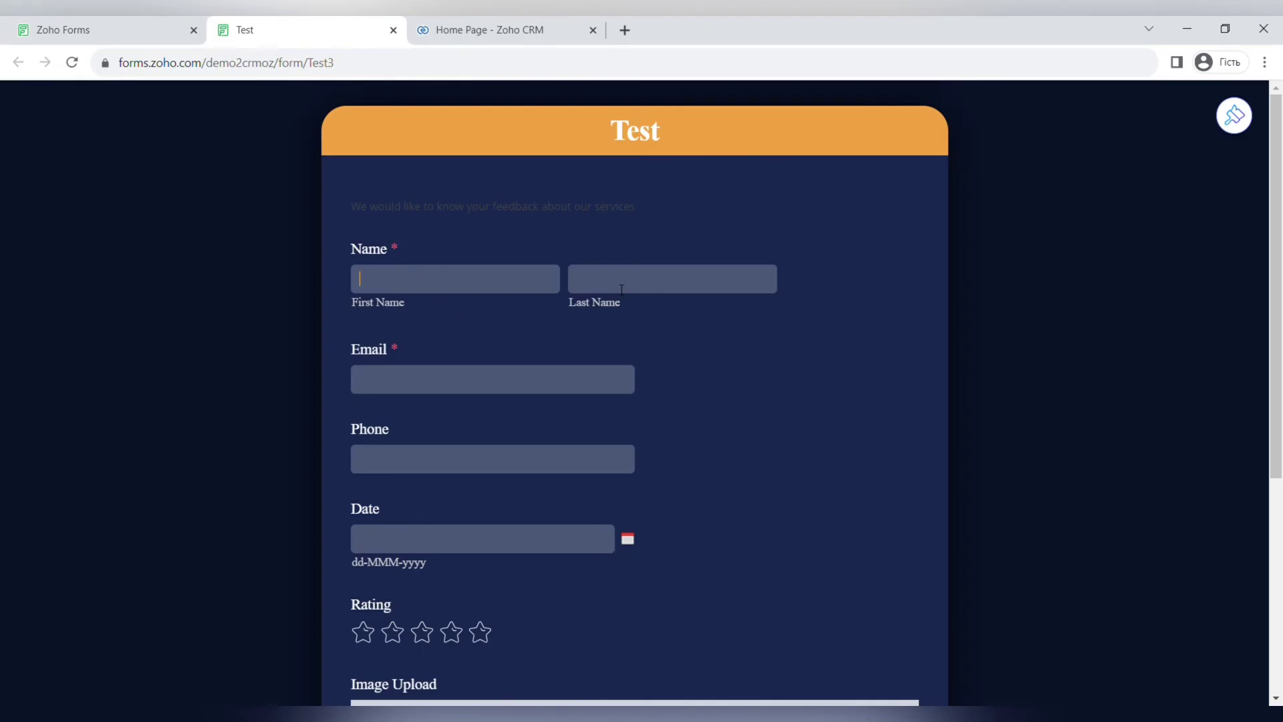
Try the live form's Email field and switch the rating between one and two stars, then close the tab.
click(480, 392)
scroll(485, 400, down, 5)
click(393, 340)
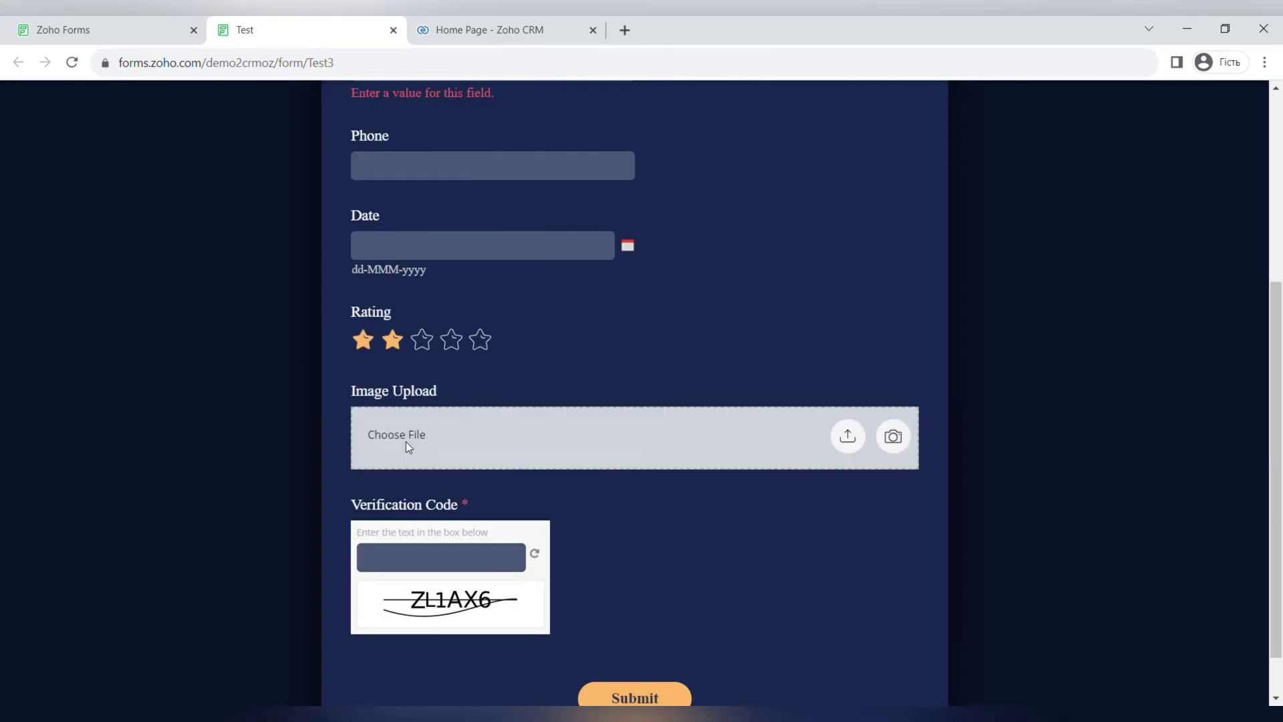
drag(351, 391, 440, 400)
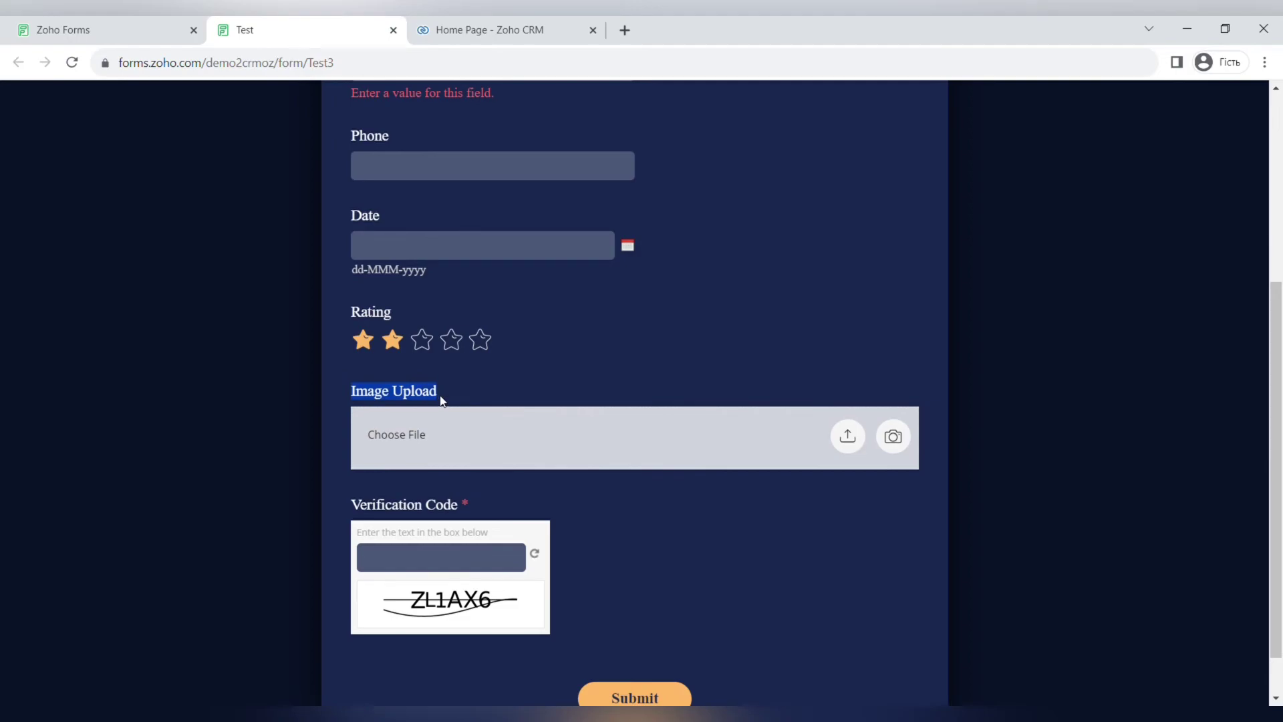
click(512, 377)
scroll(512, 379, down, 1)
scroll(512, 378, up, 2)
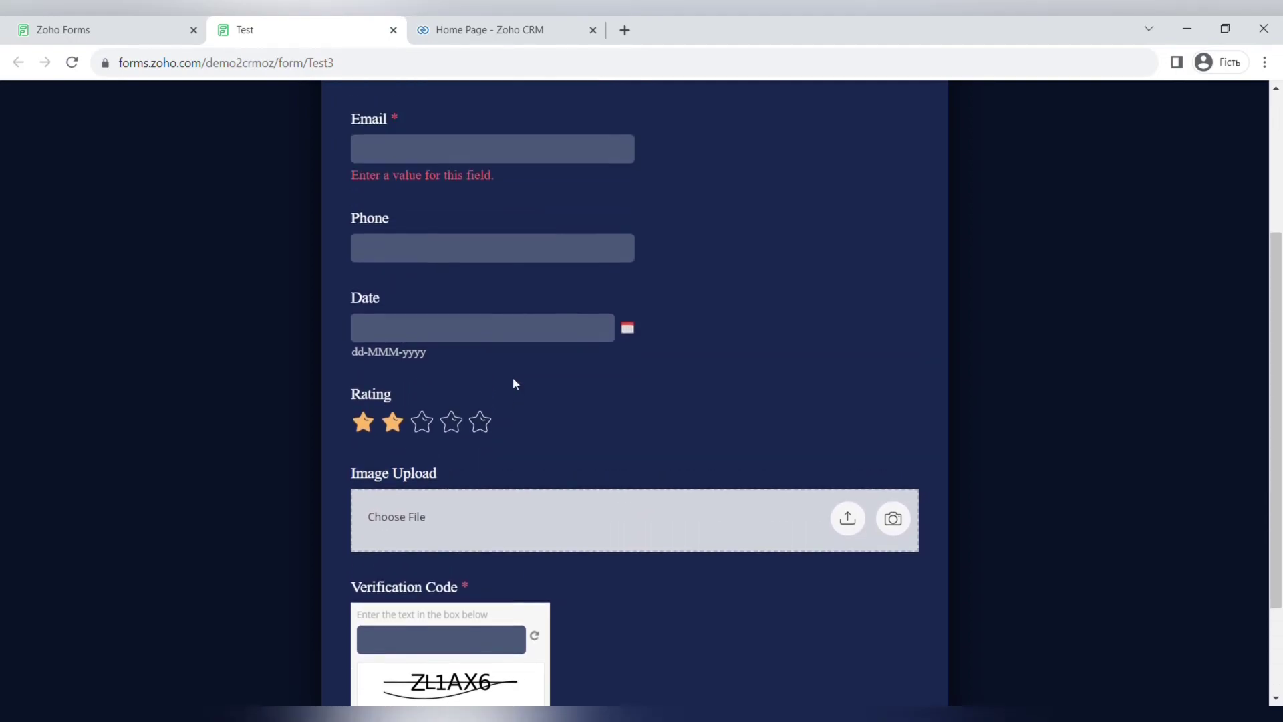
click(366, 438)
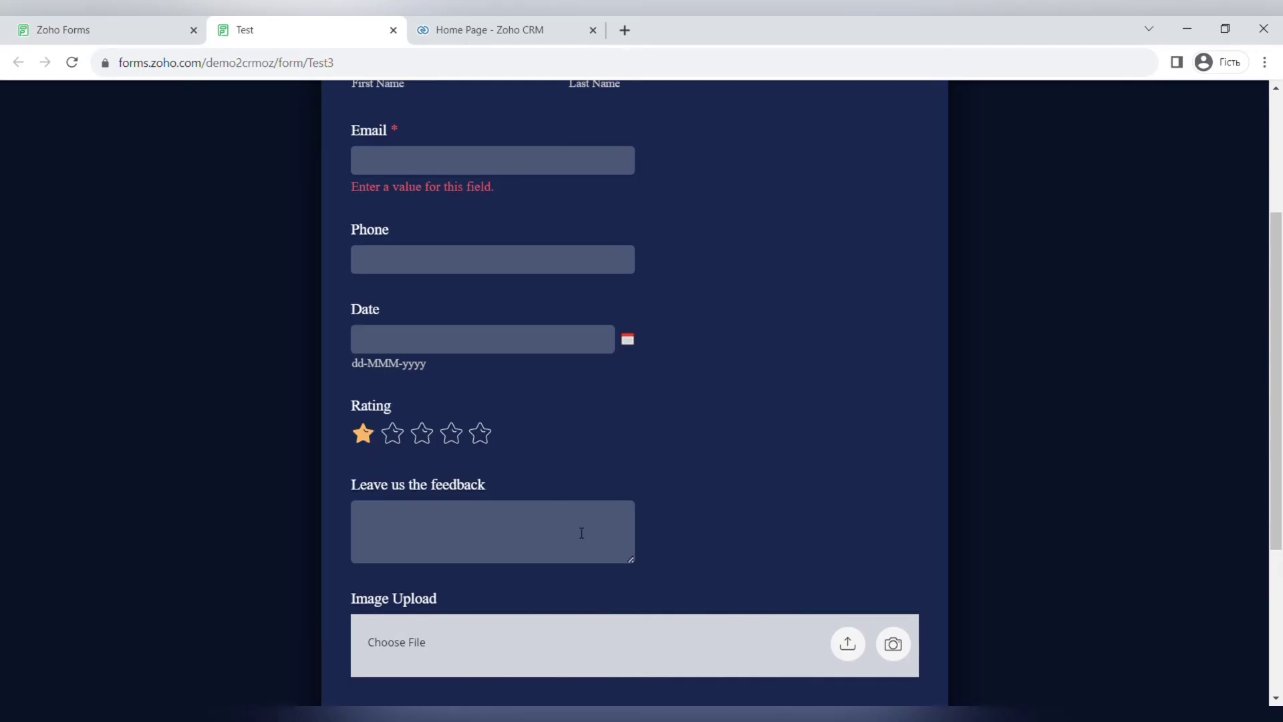
scroll(579, 533, down, 1)
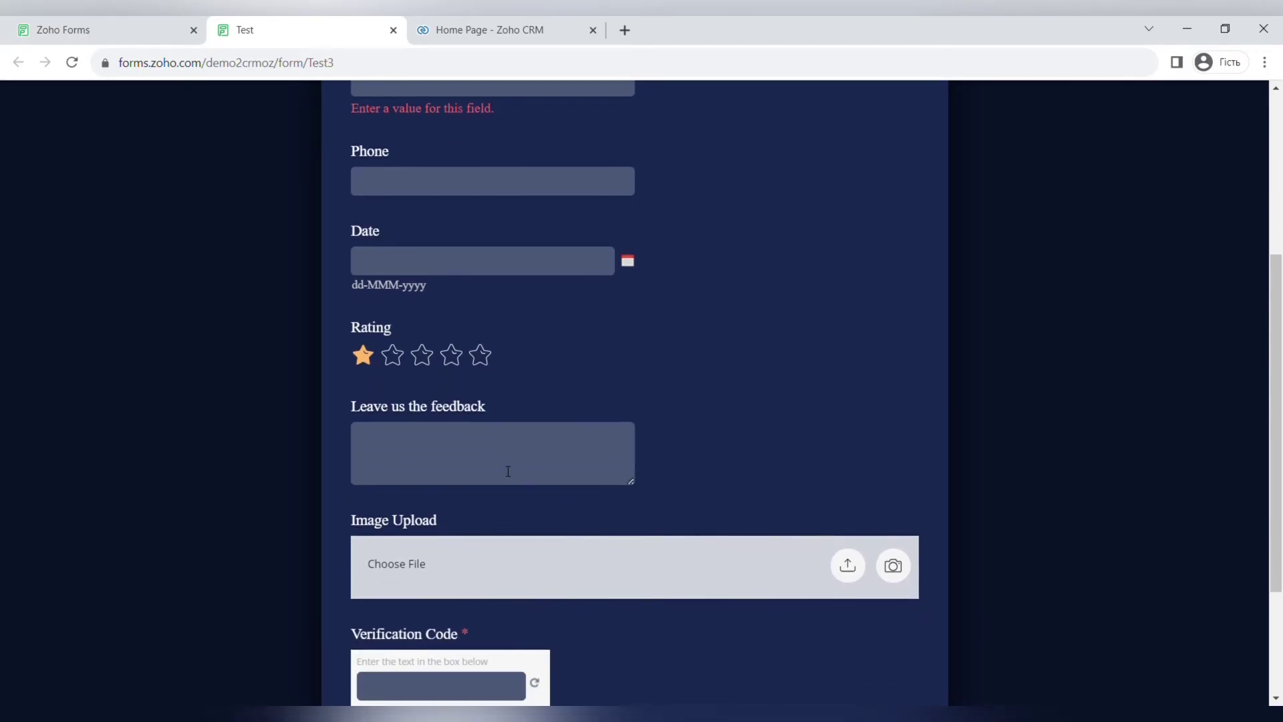
click(382, 360)
click(391, 358)
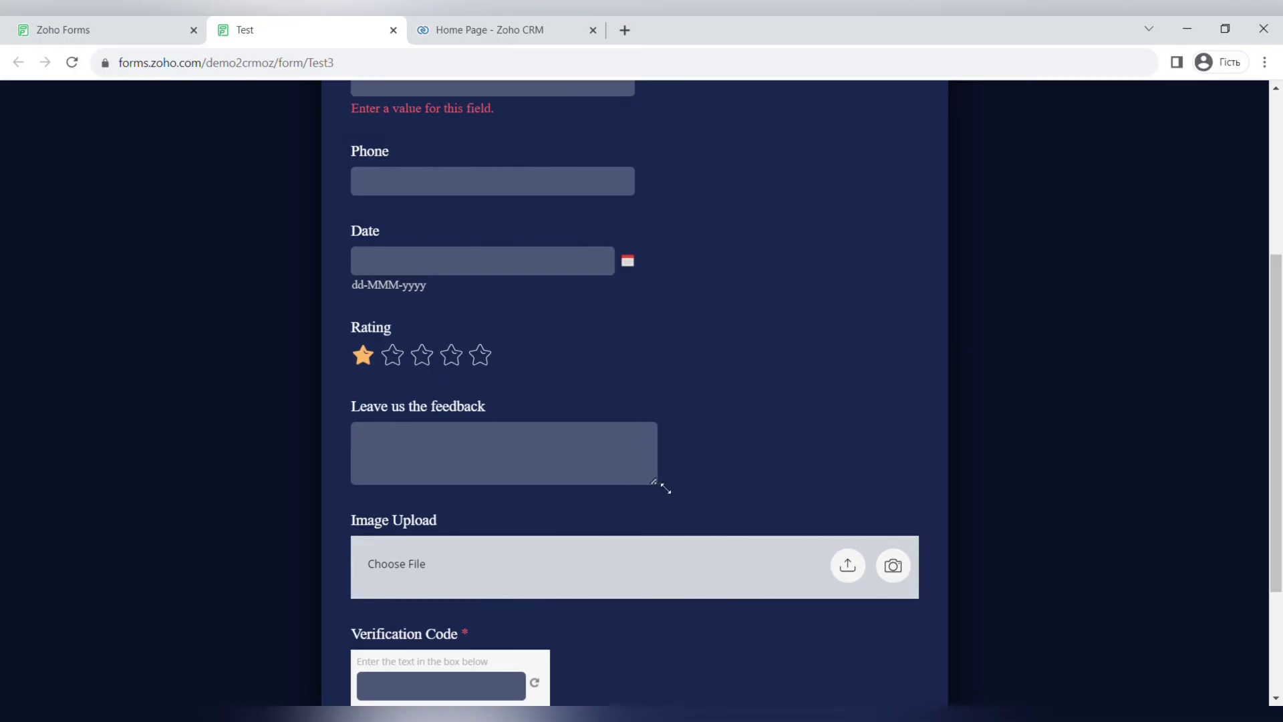
key(ctrl+w)
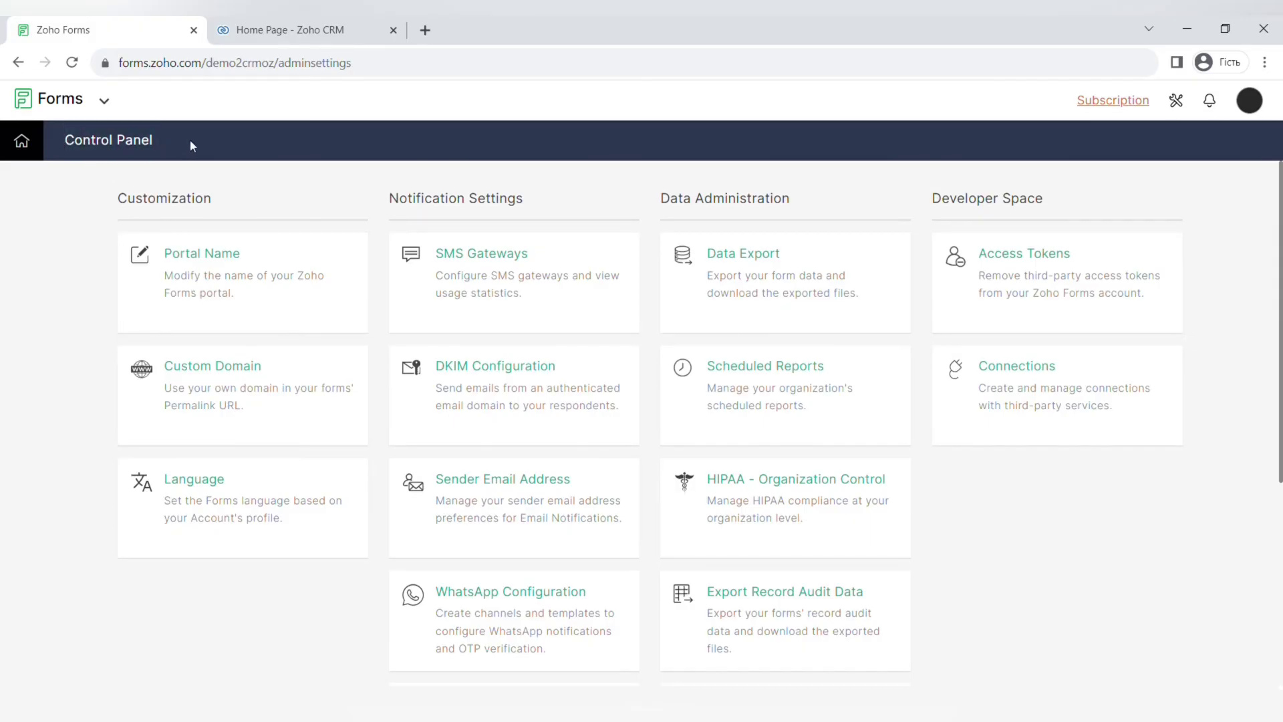
Reload the Control Panel, browse its settings cards, and open the Connections page.
click(144, 143)
drag(671, 204, 795, 210)
click(981, 487)
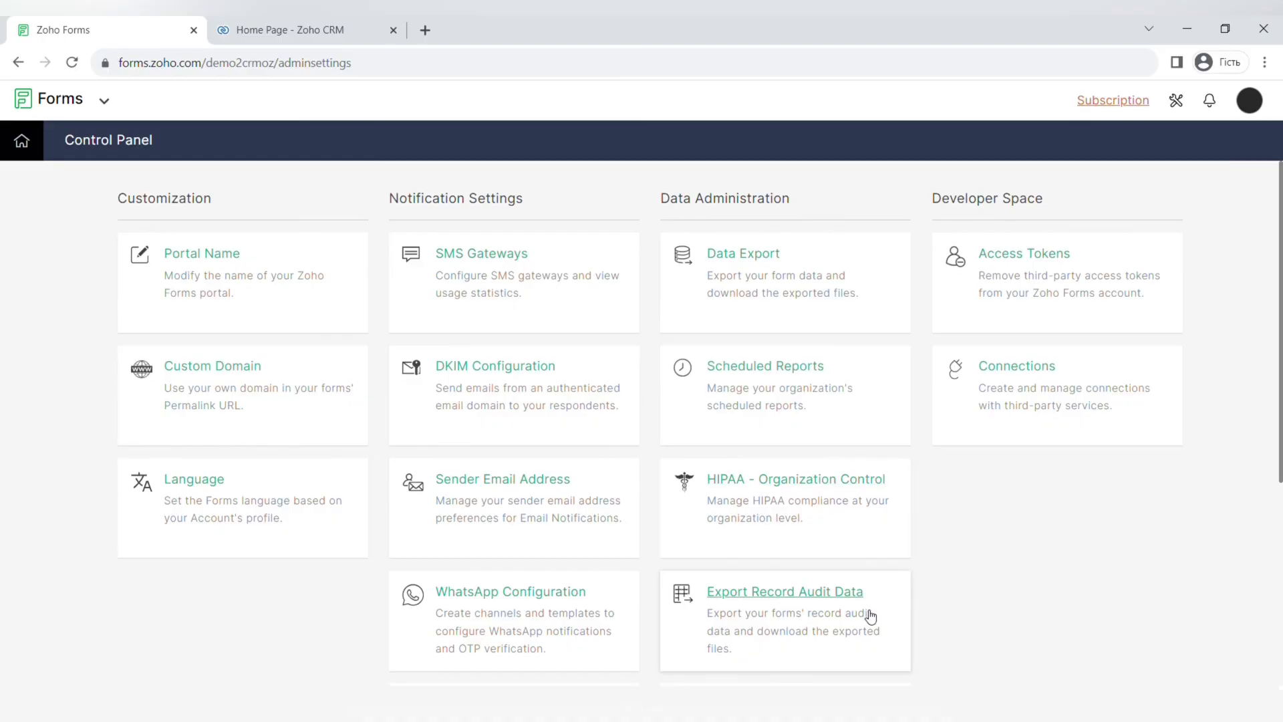
scroll(870, 615, down, 5)
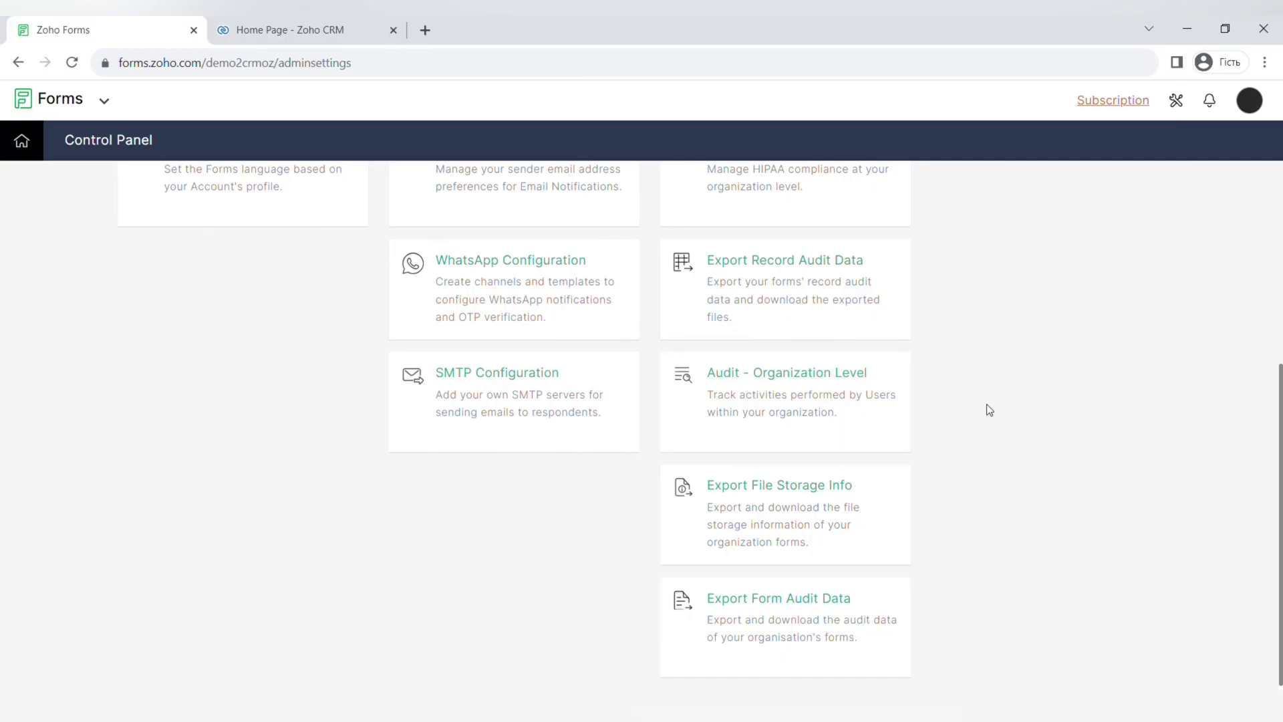
scroll(1009, 382, up, 5)
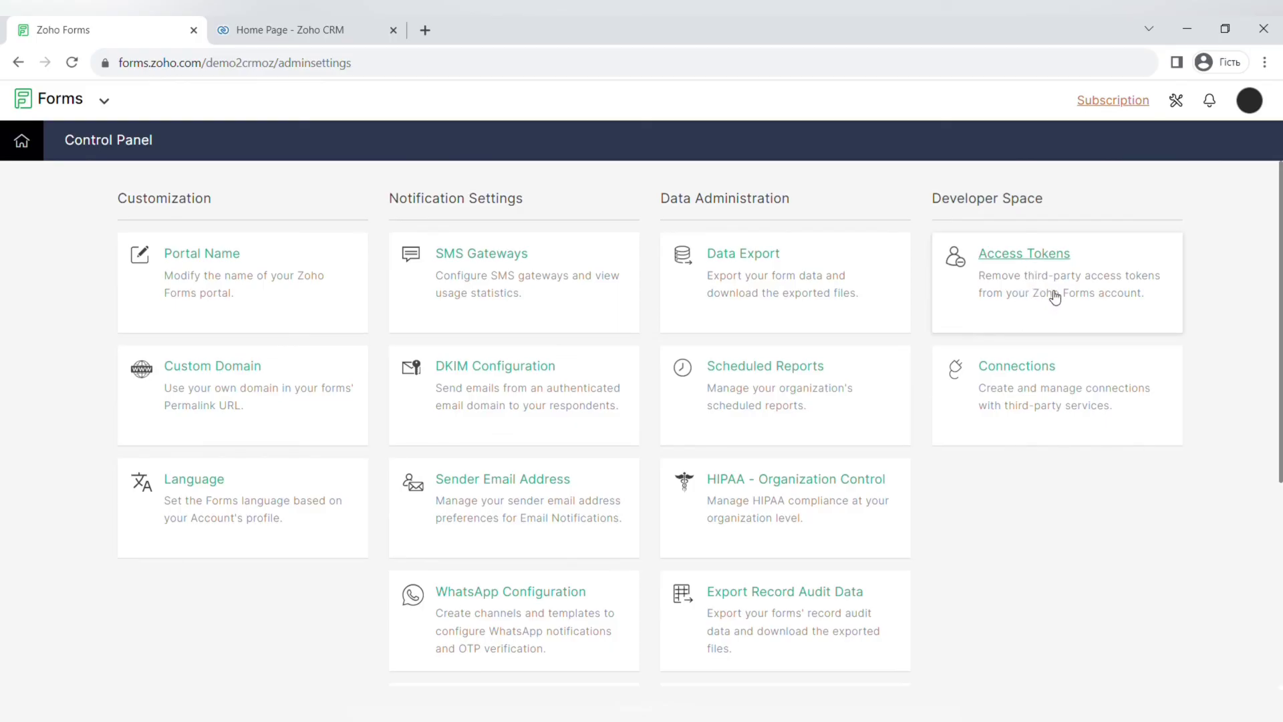
click(1035, 365)
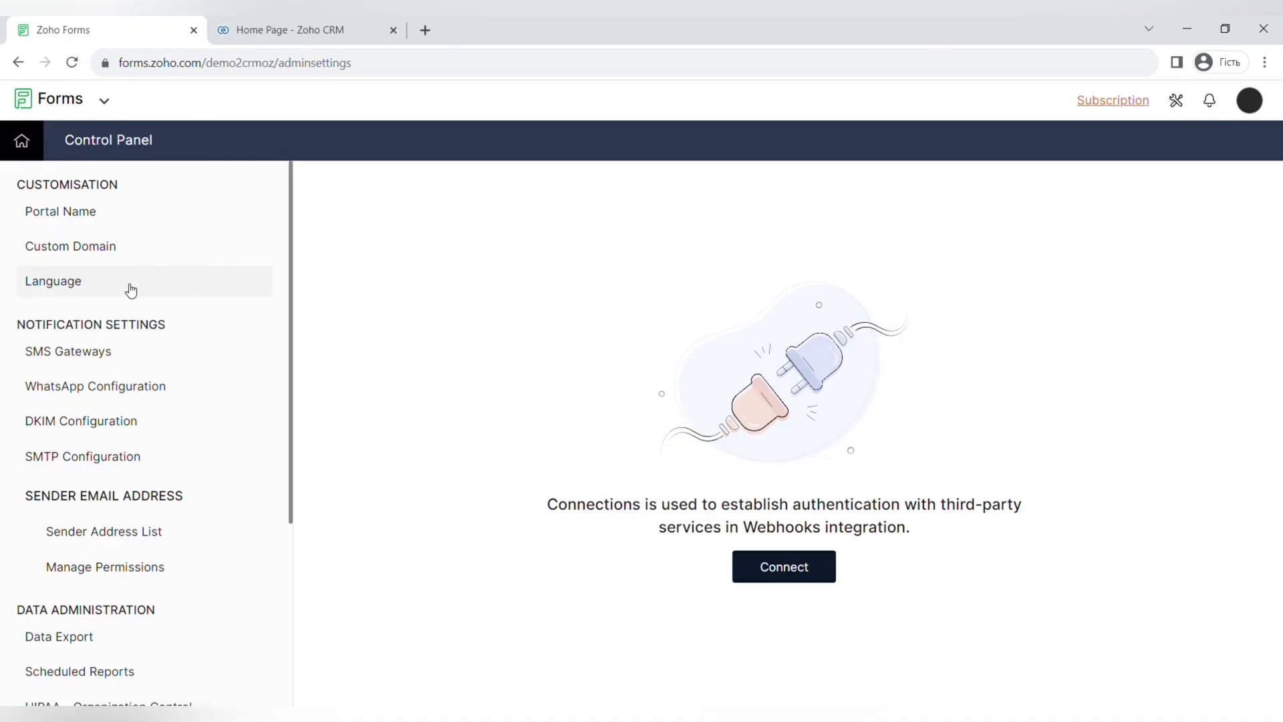
scroll(143, 384, down, 3)
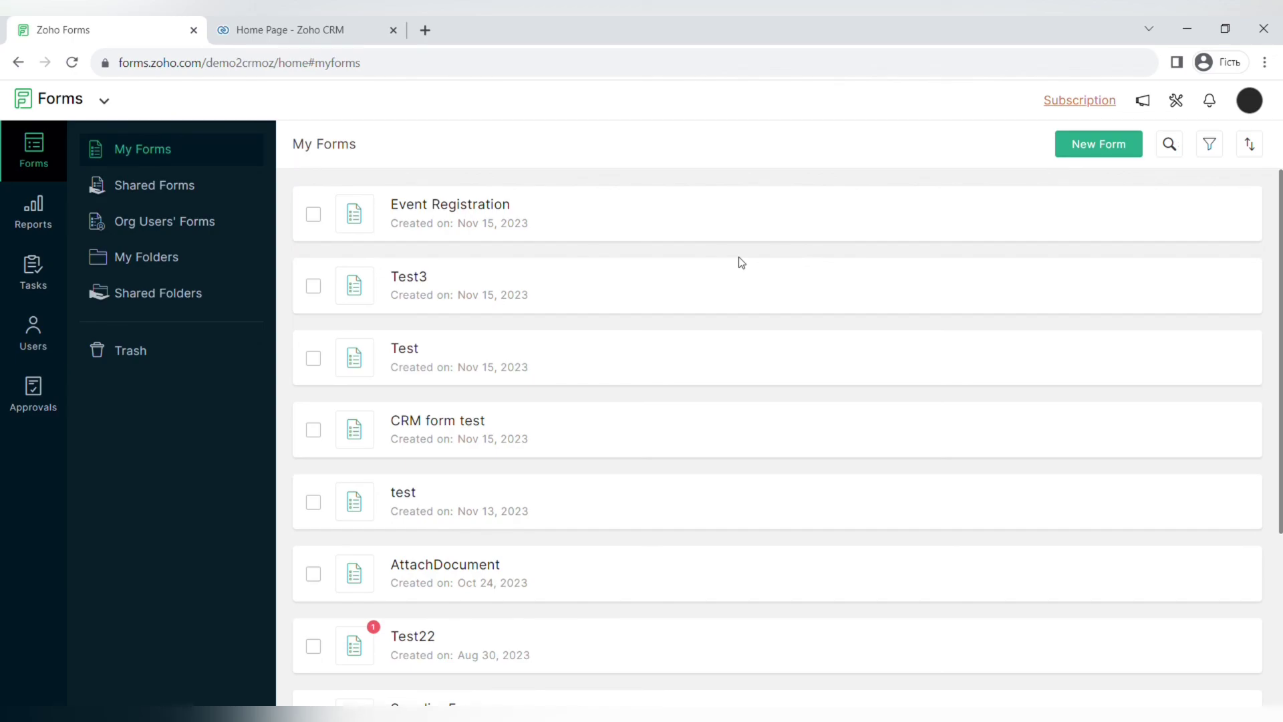
scroll(812, 500, down, 4)
scroll(812, 500, up, 4)
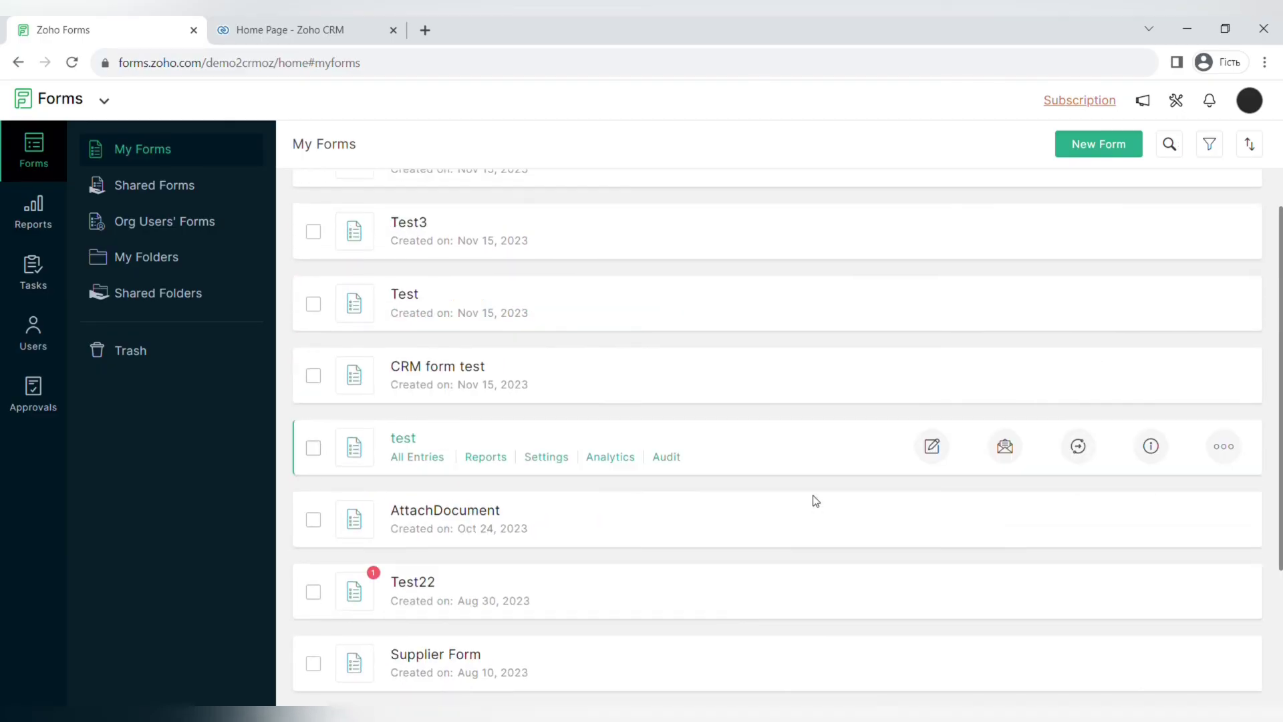